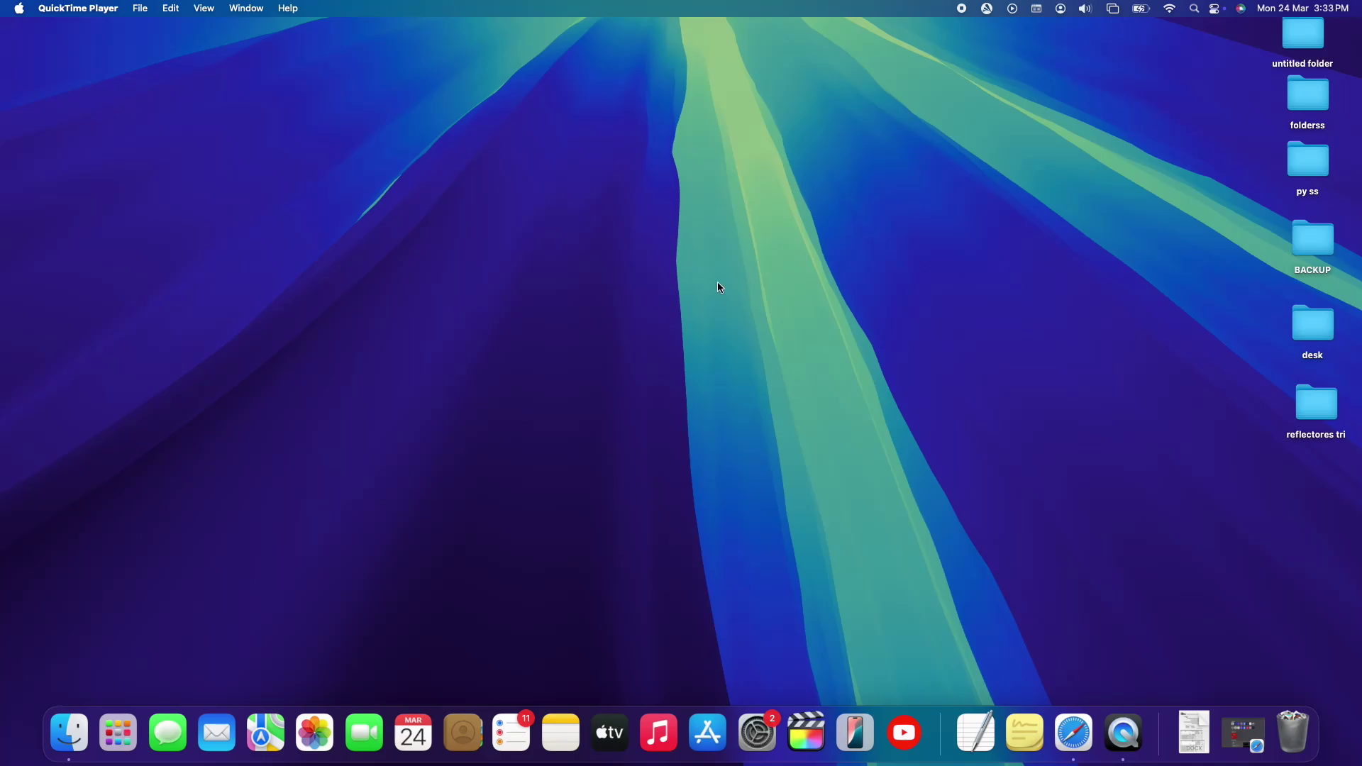
Glance at Launchpad, then check the macOS version and build number in About This Mac
left_click(119, 738)
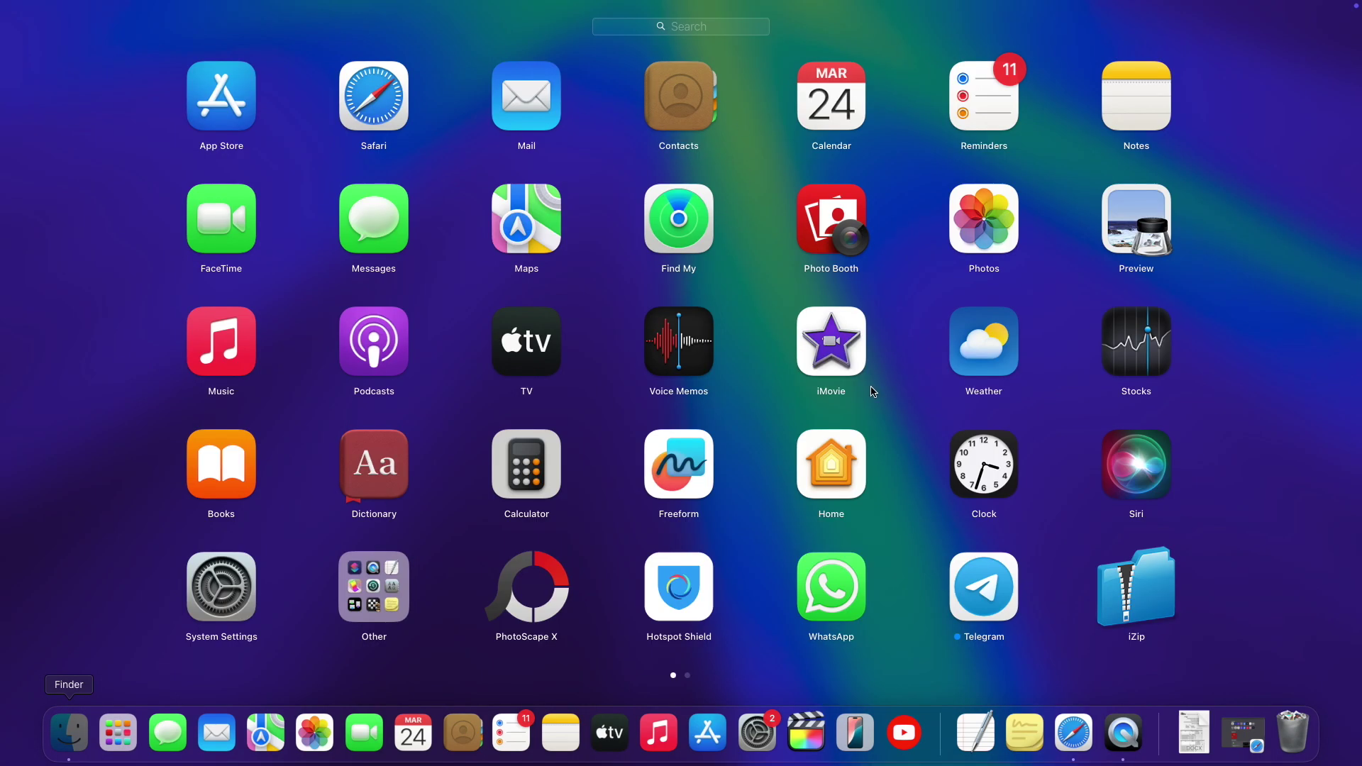
left_click(74, 377)
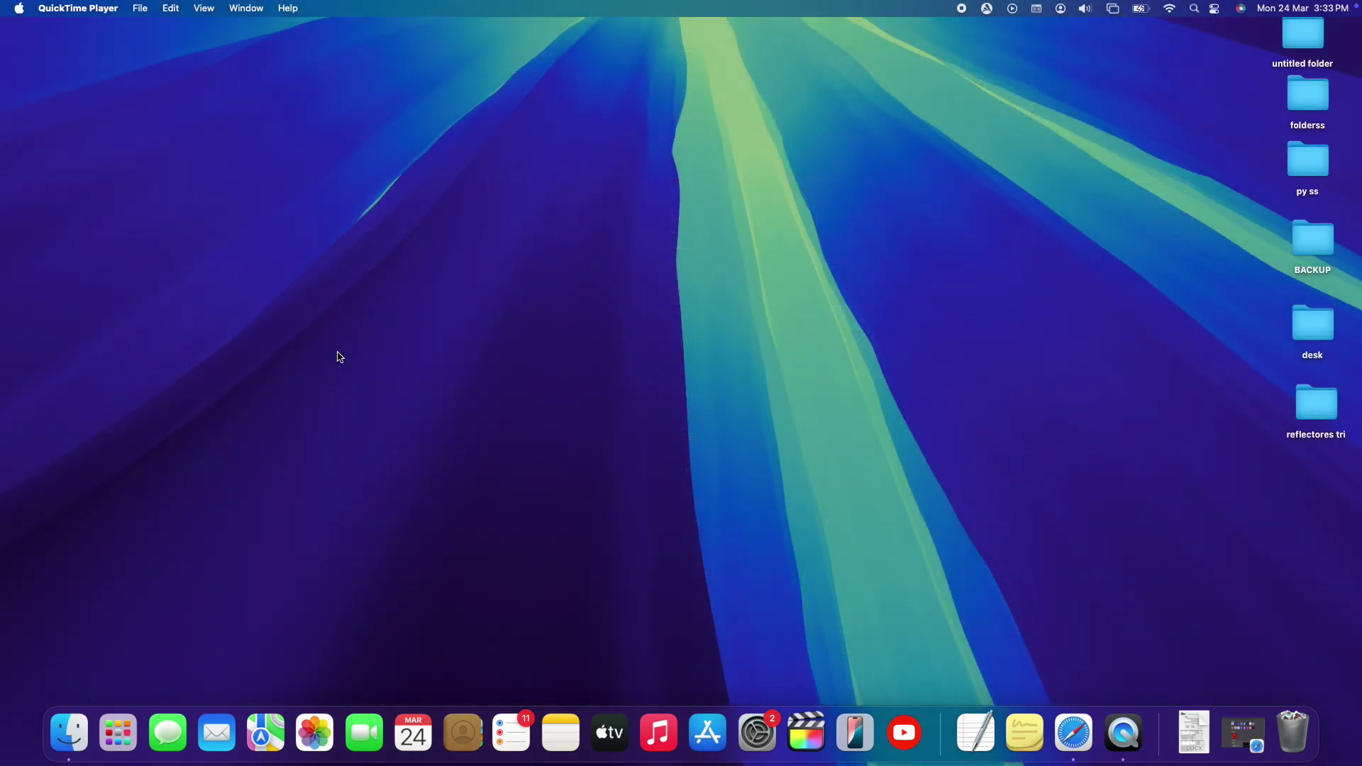
left_click(19, 8)
left_click(39, 33)
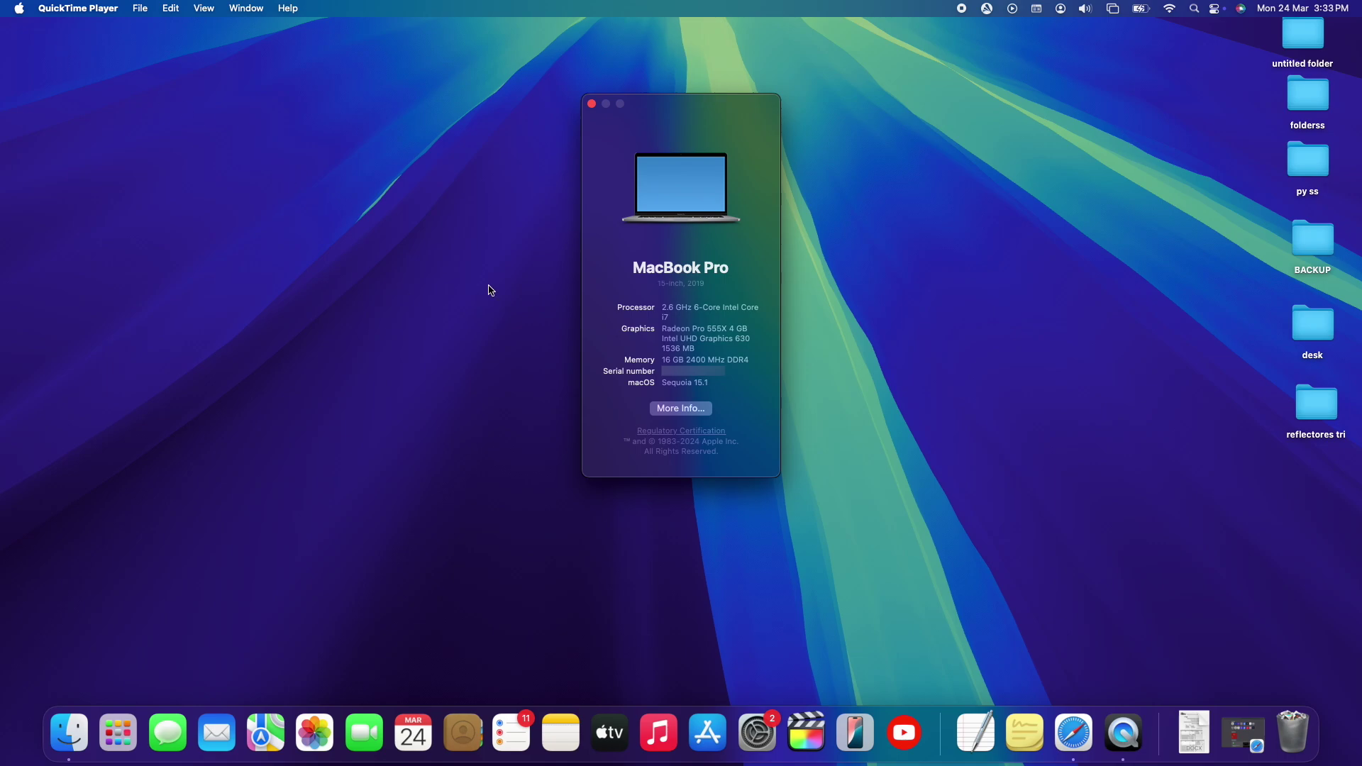
left_click_drag(663, 384, 709, 383)
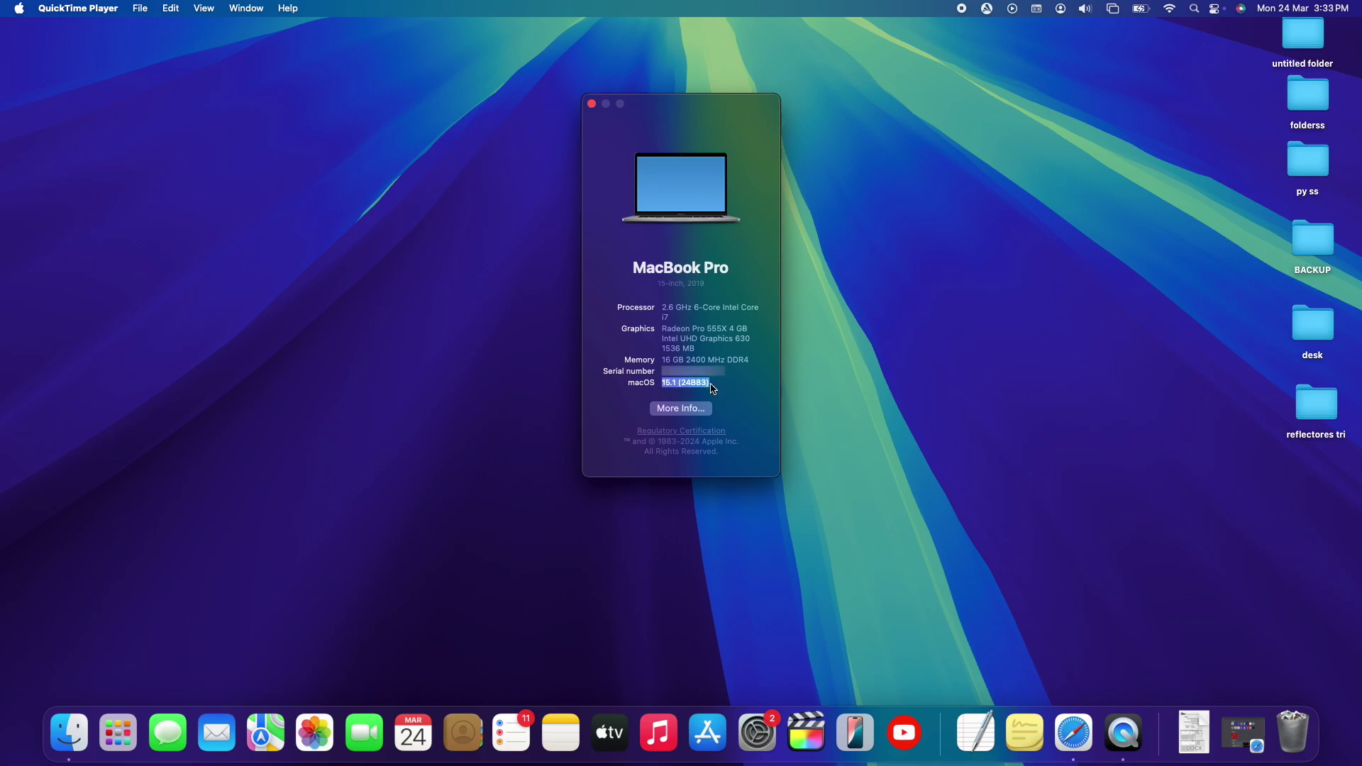
left_click(592, 105)
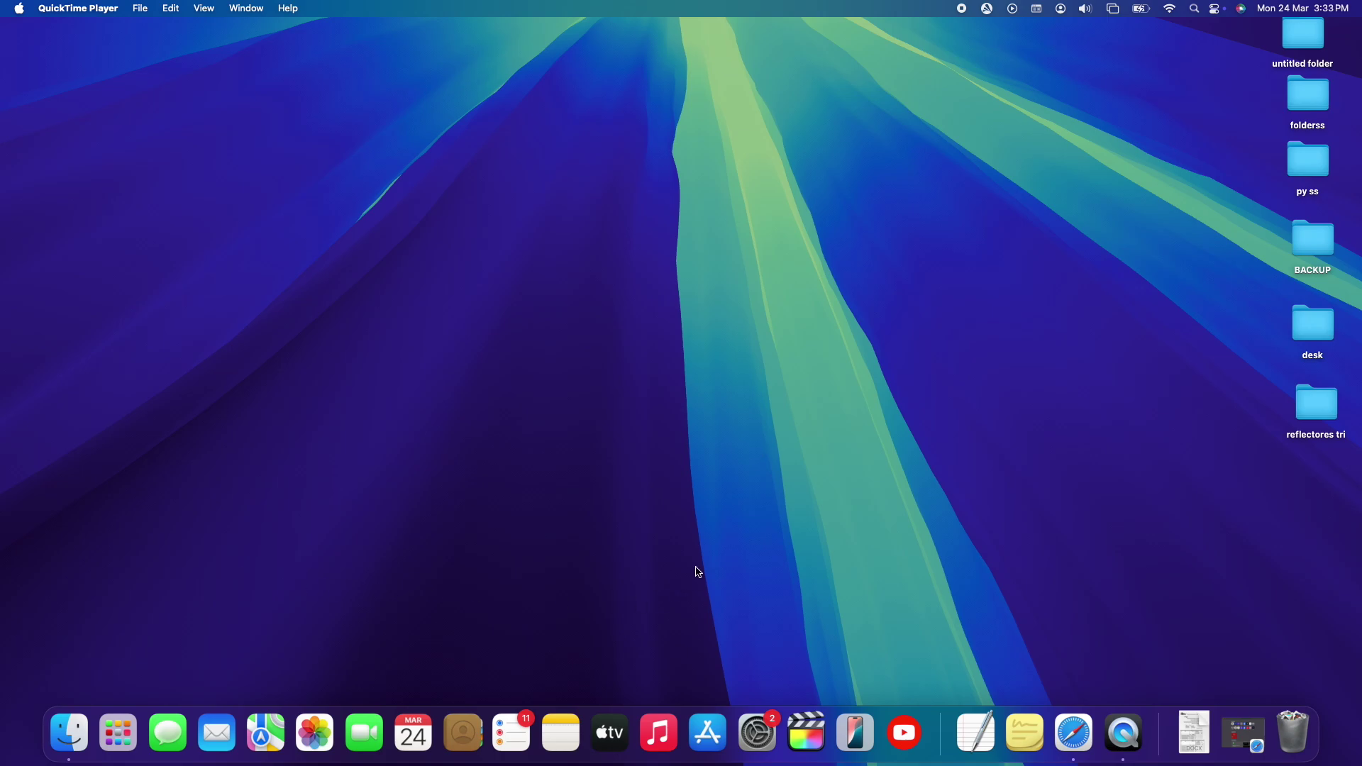
Search the App Store for 'google chrome', browse the results, then close it
left_click(710, 731)
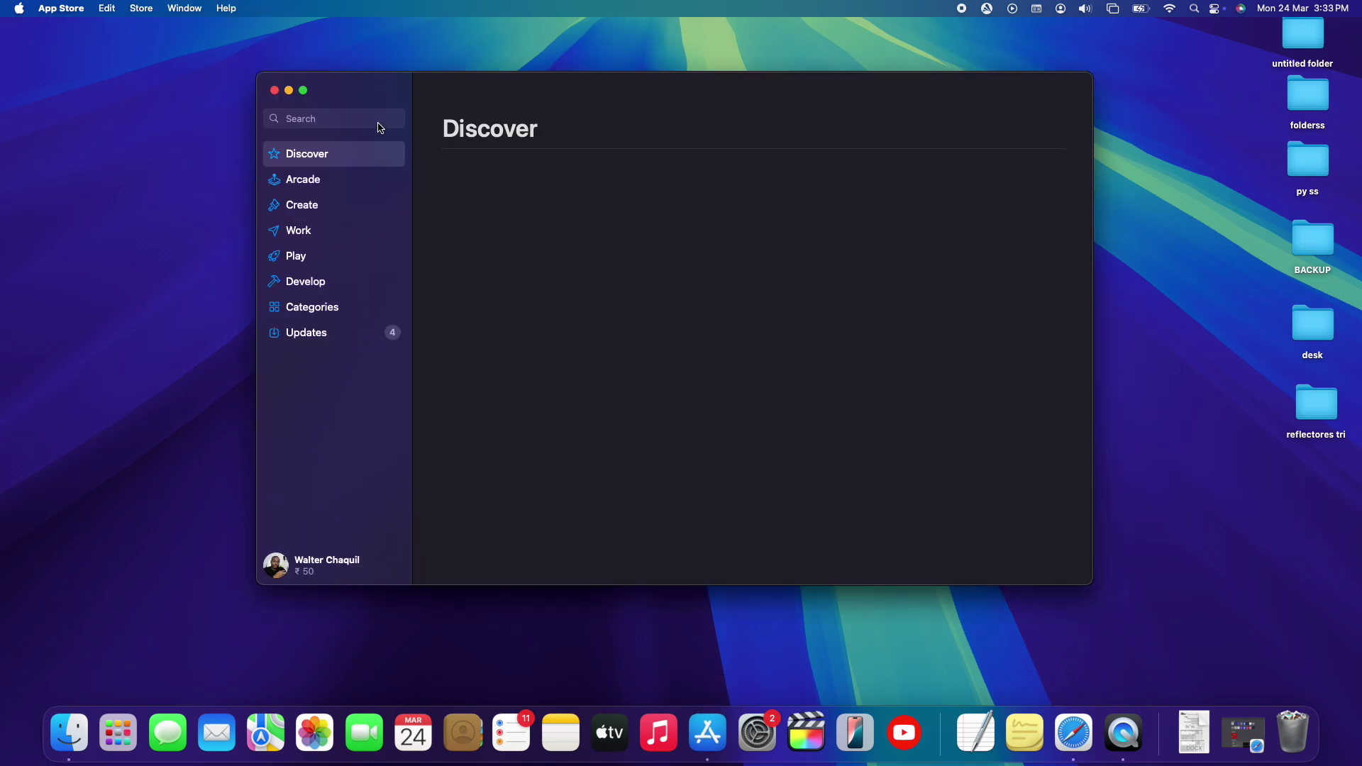
left_click(376, 120)
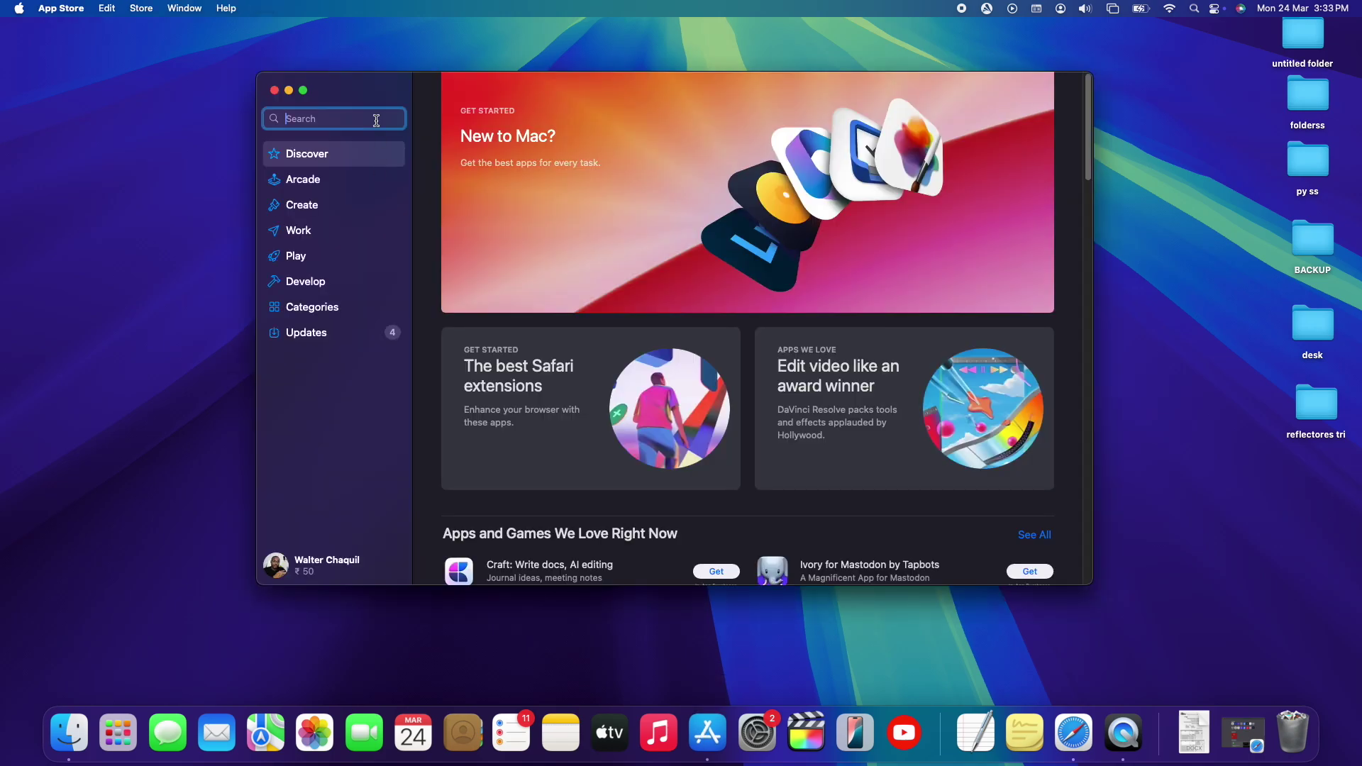
type("google chrome")
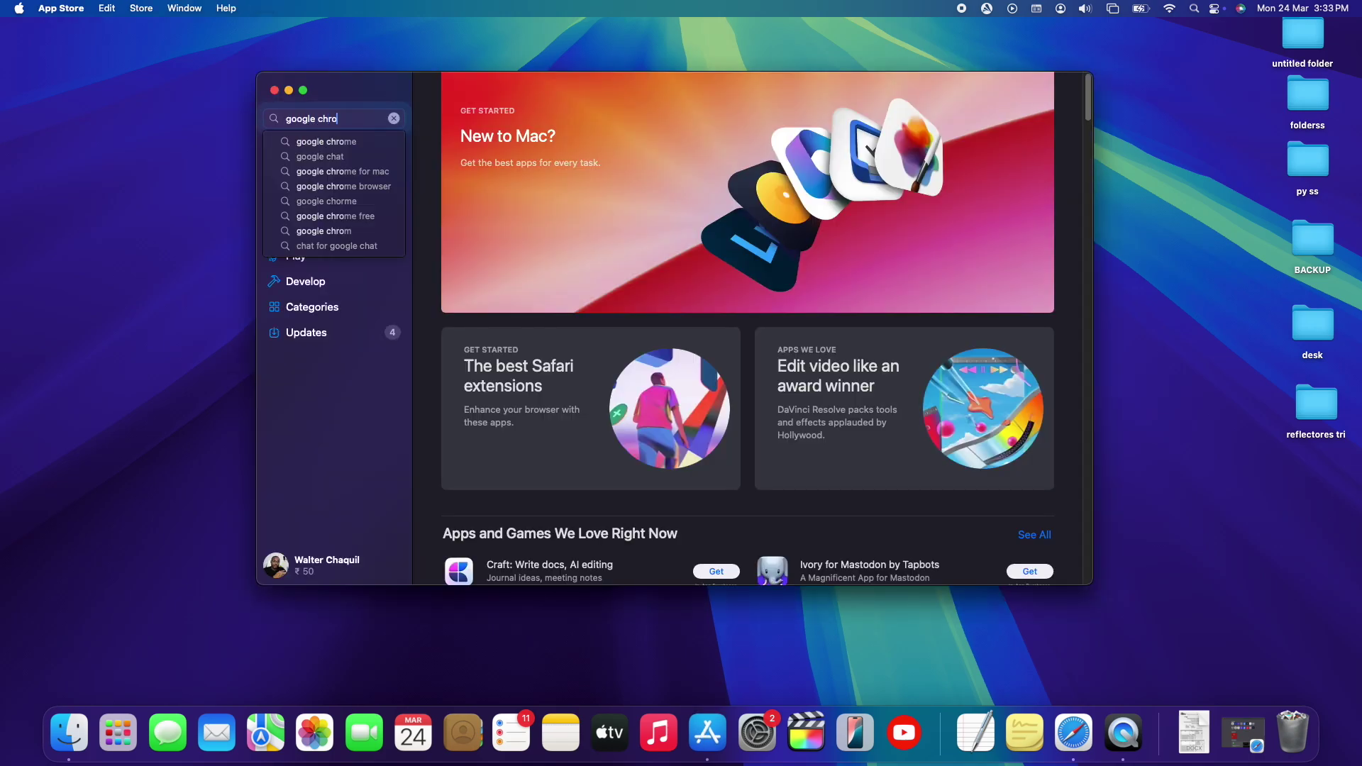
key("Return")
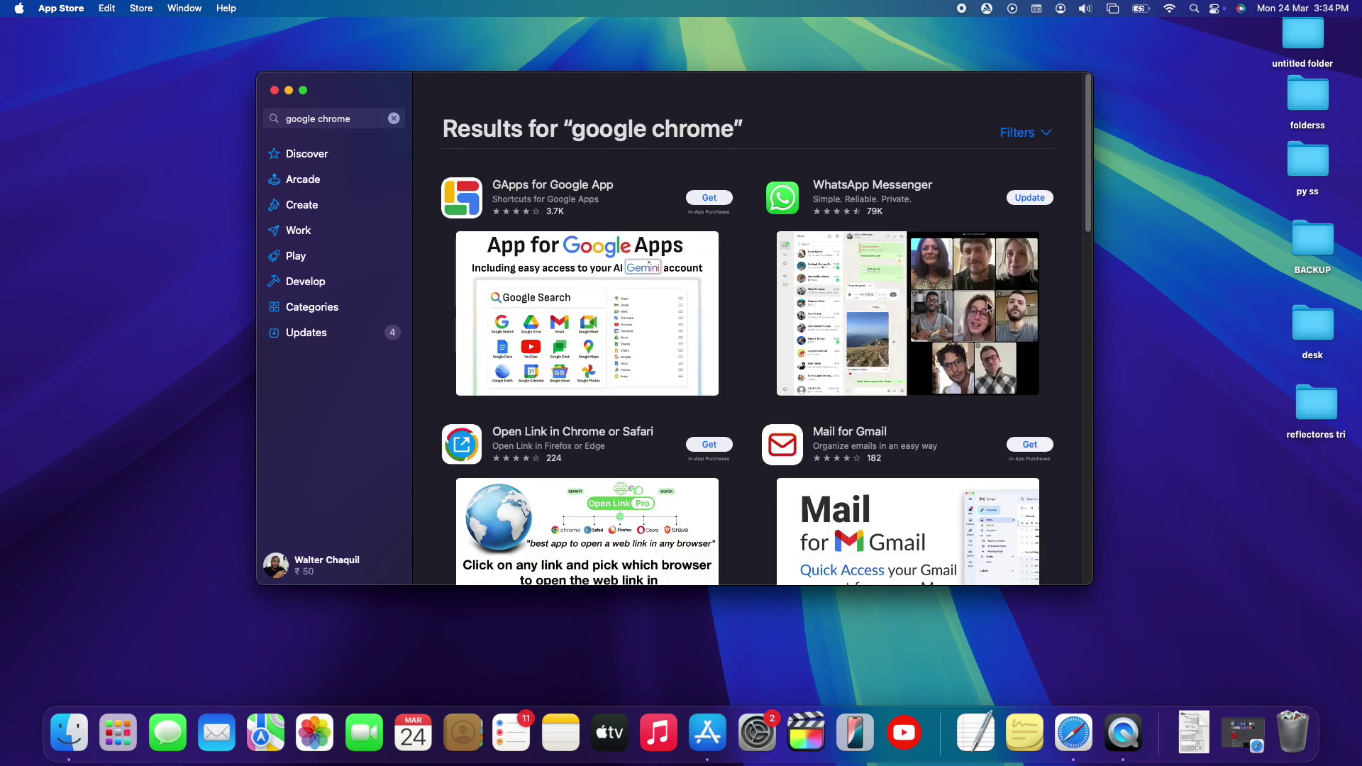
scroll(764, 381, "down", 5)
scroll(759, 291, "up", 5)
scroll(752, 329, "down", 1)
scroll(752, 330, "down", 15)
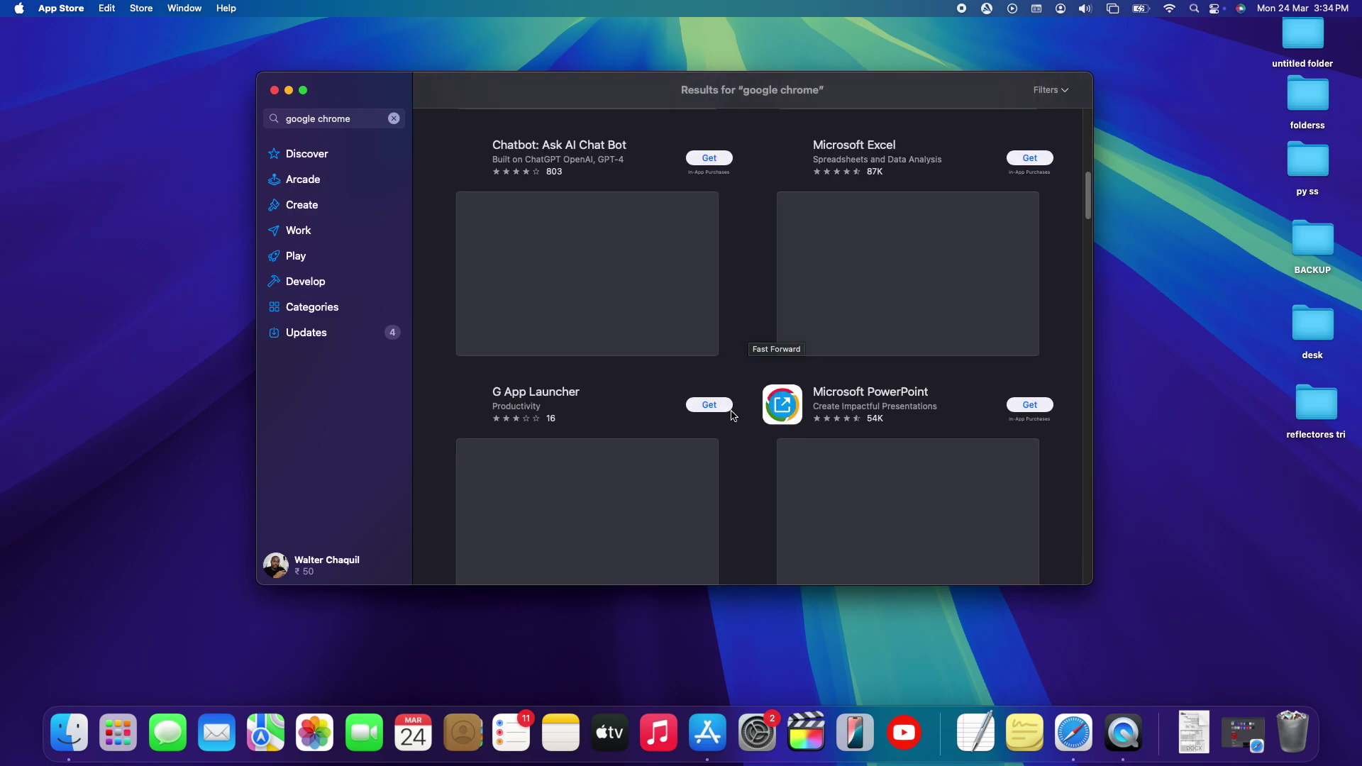
scroll(738, 355, "up", 15)
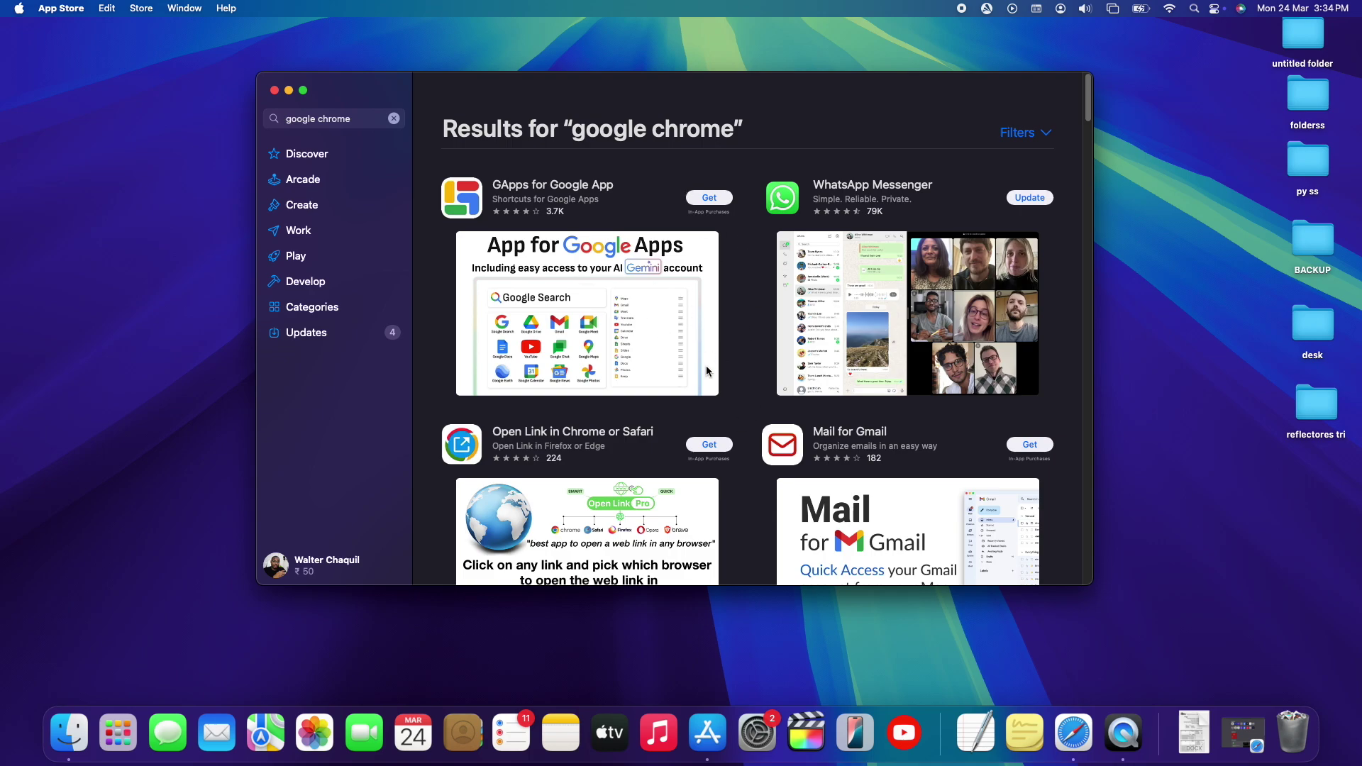
left_click(274, 90)
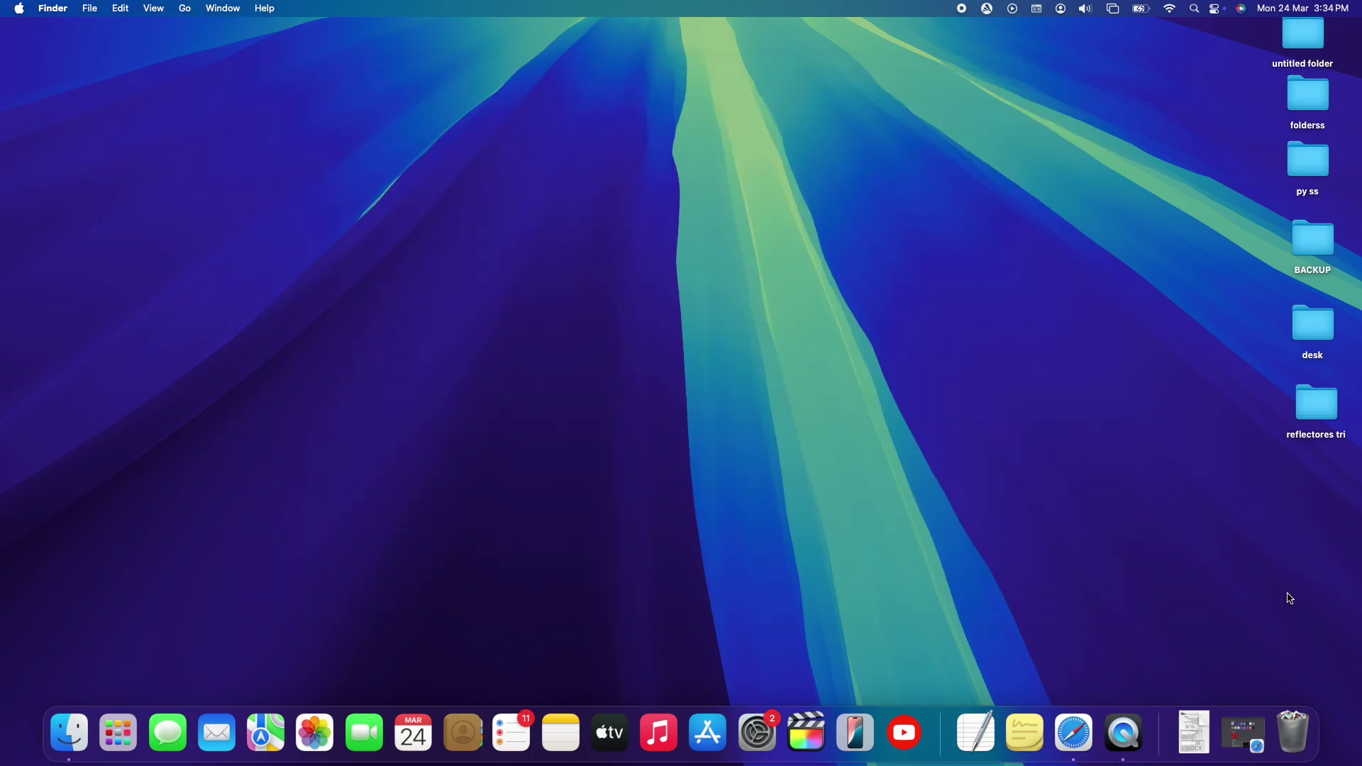
Restore and minimise Safari, then relaunch it from Launchpad by searching 'safari'
left_click(1245, 734)
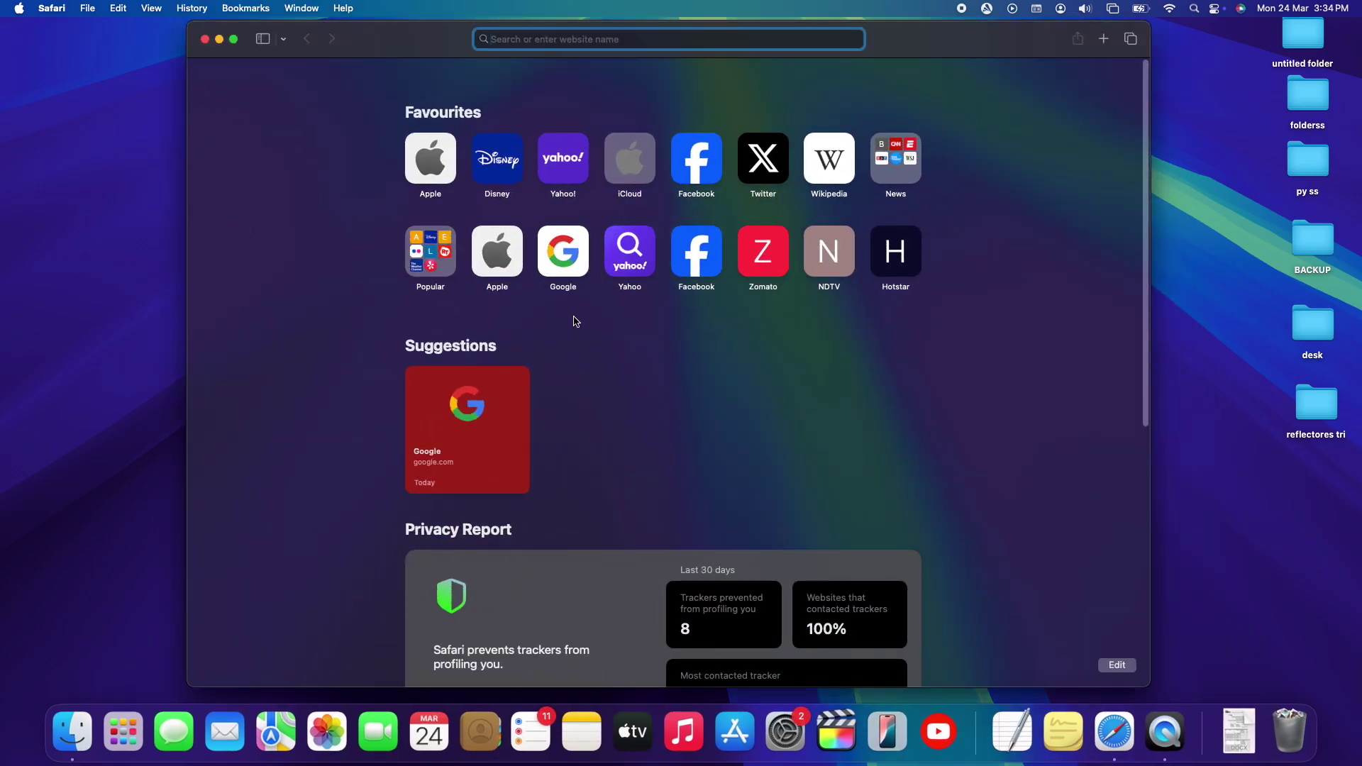
left_click(219, 39)
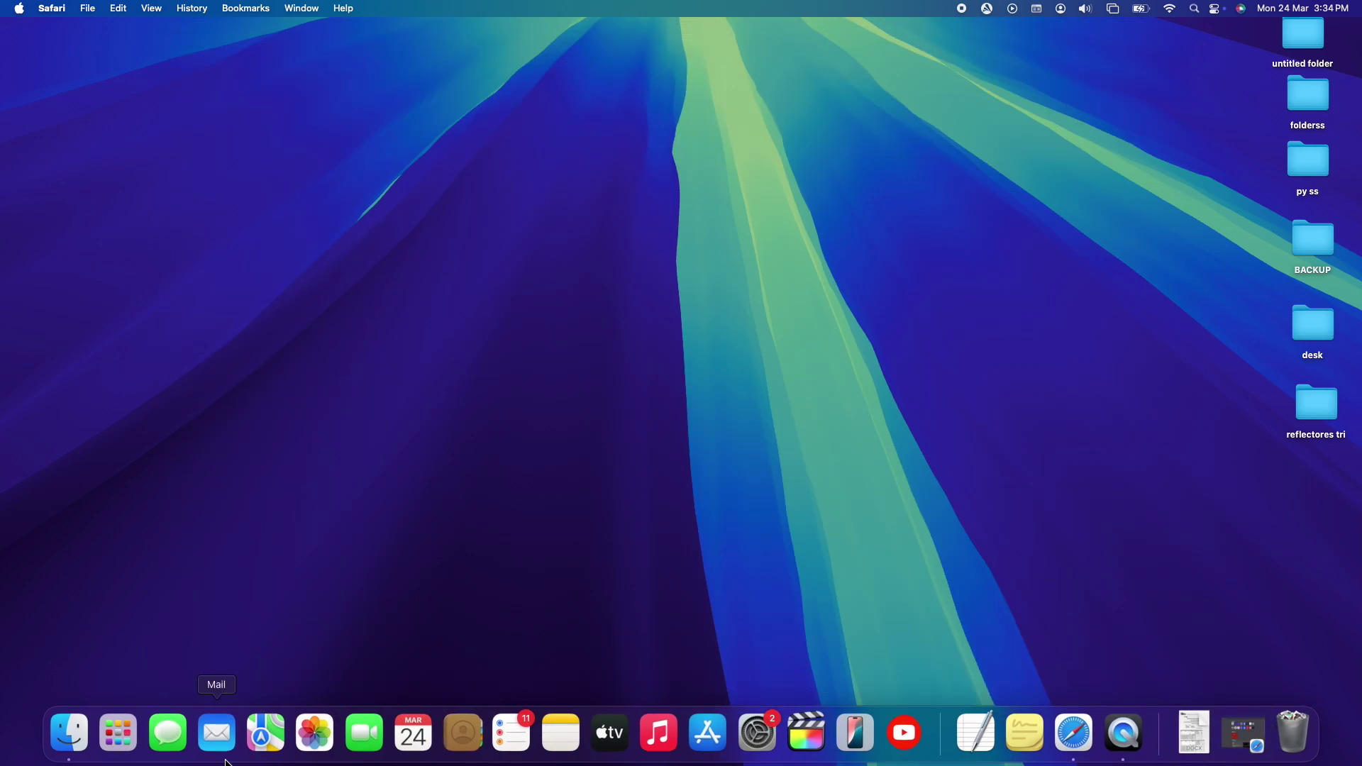
left_click(116, 741)
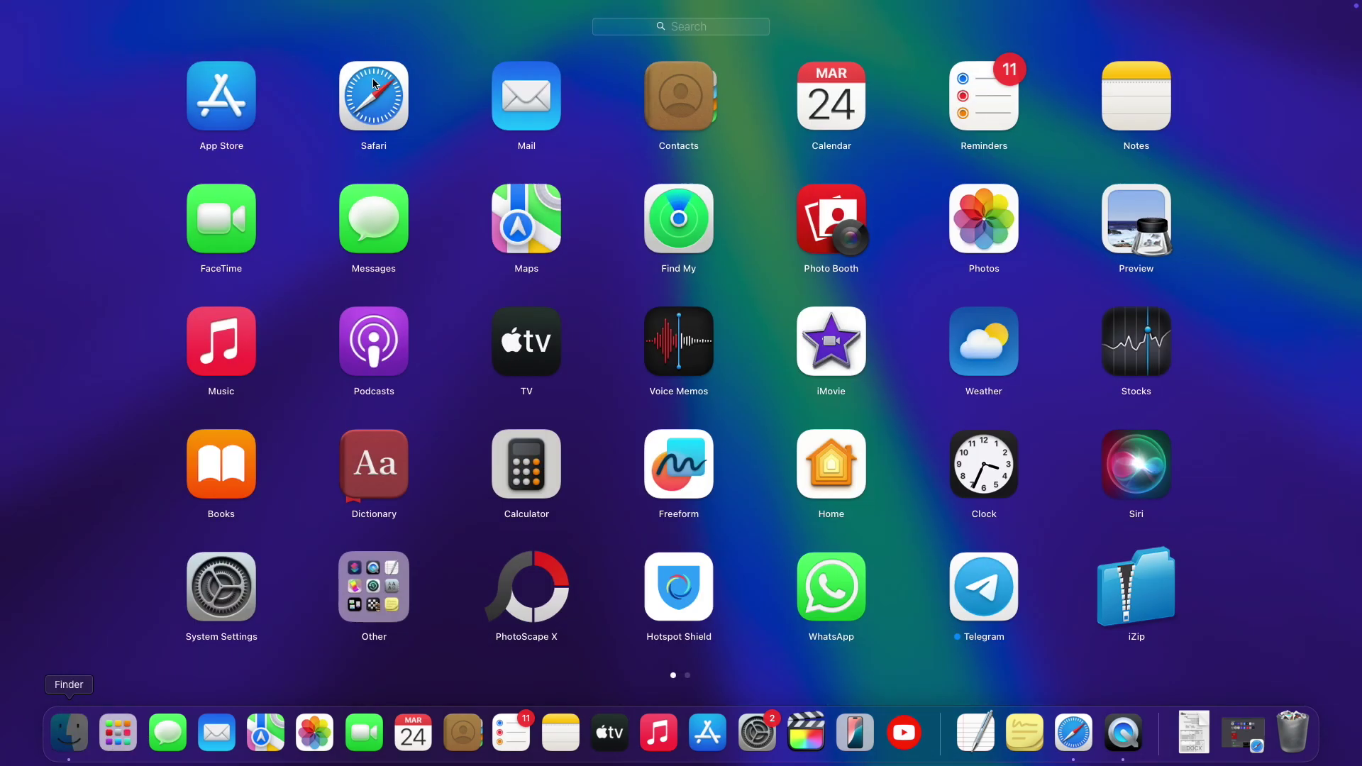
left_click(683, 29)
type("safari")
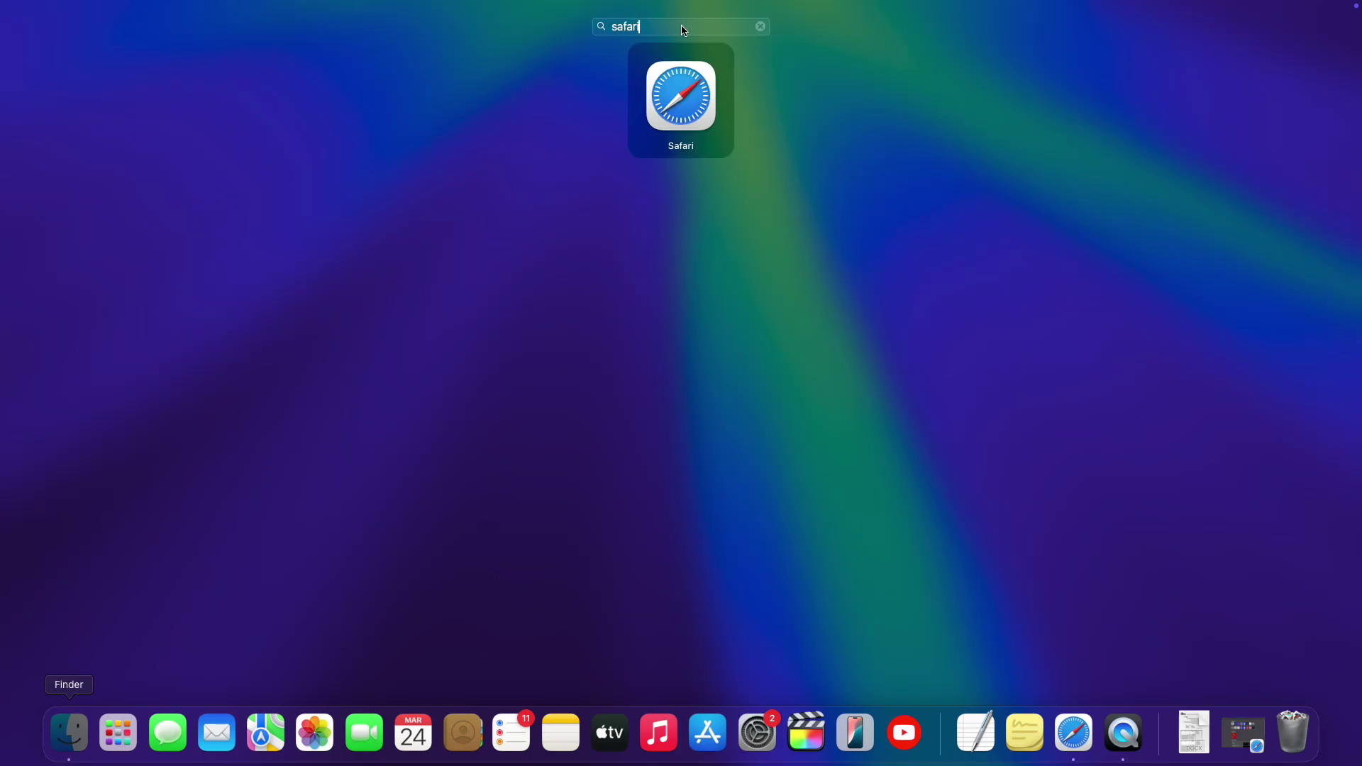
left_click(690, 106)
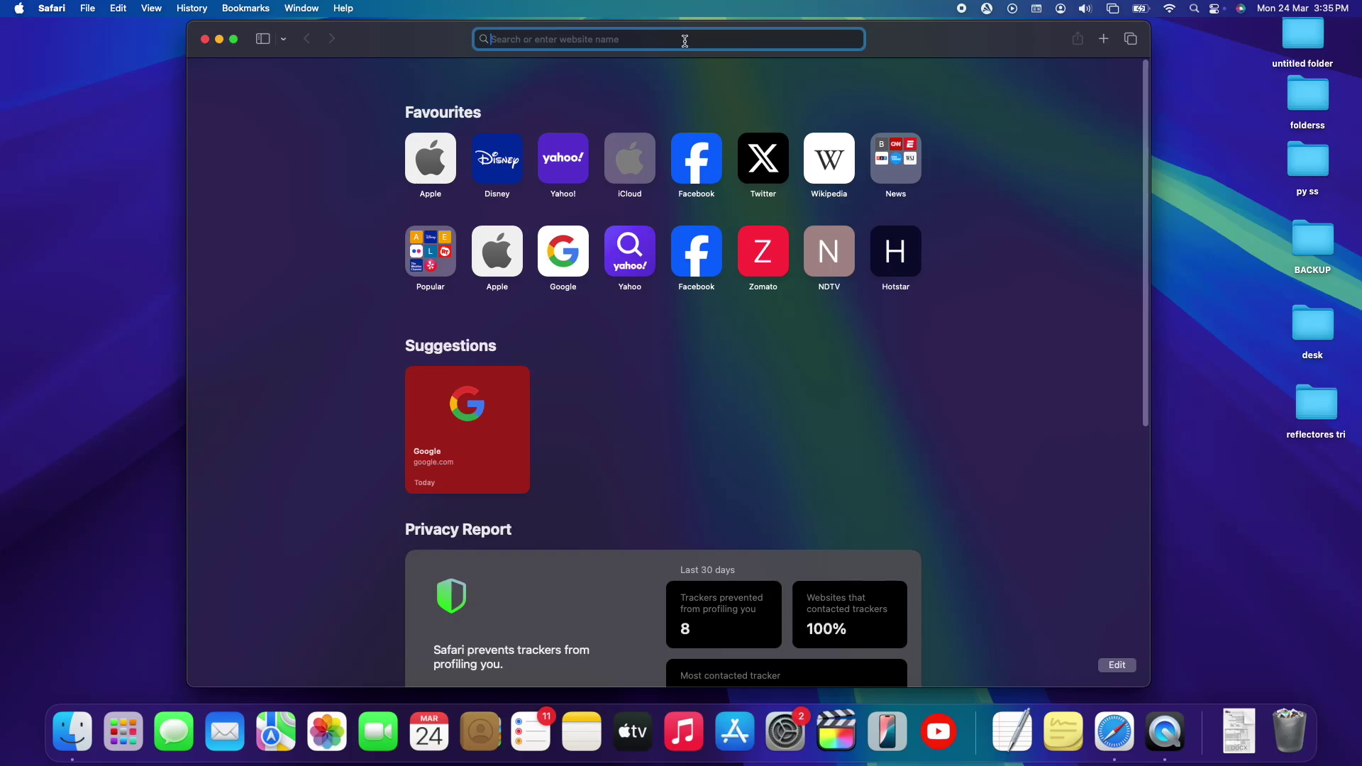
Go to google.com and search for 'google chrome download mac'
type("google.co")
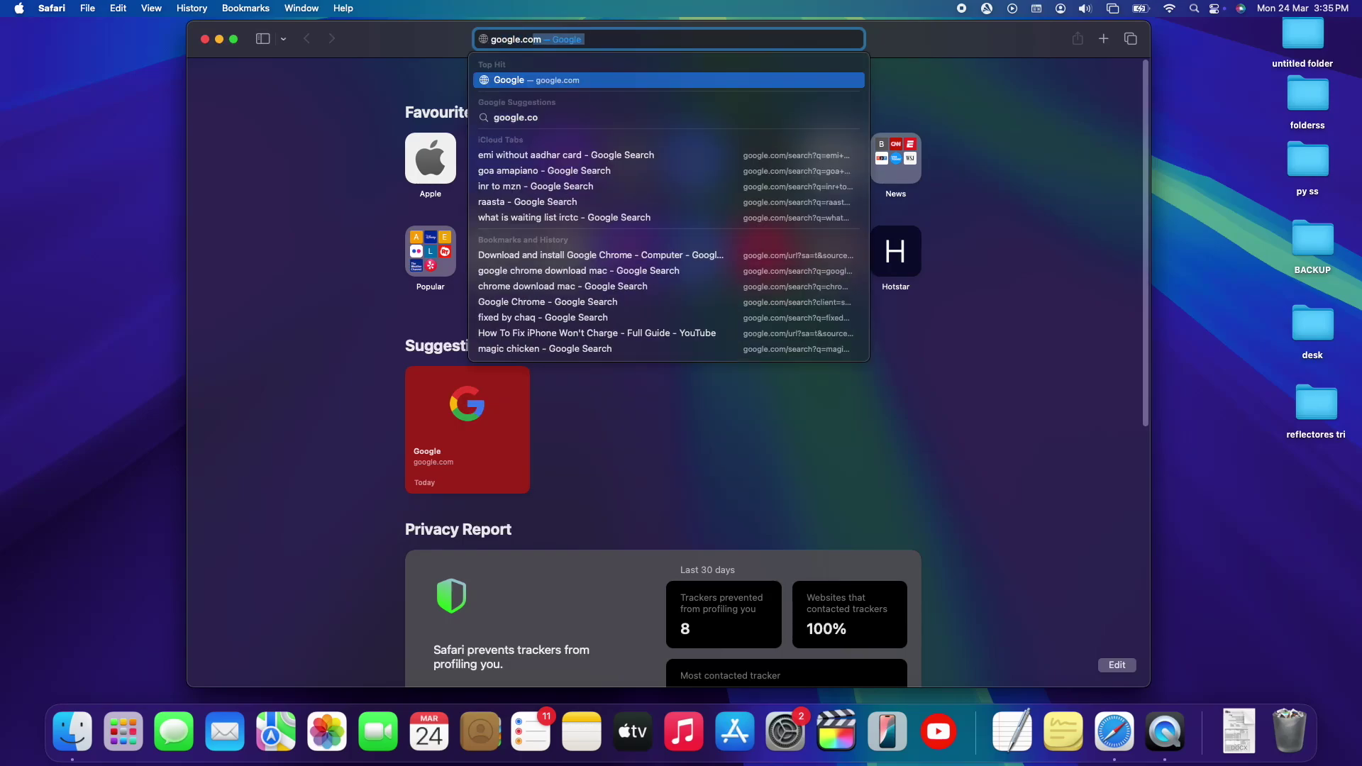
key("Return")
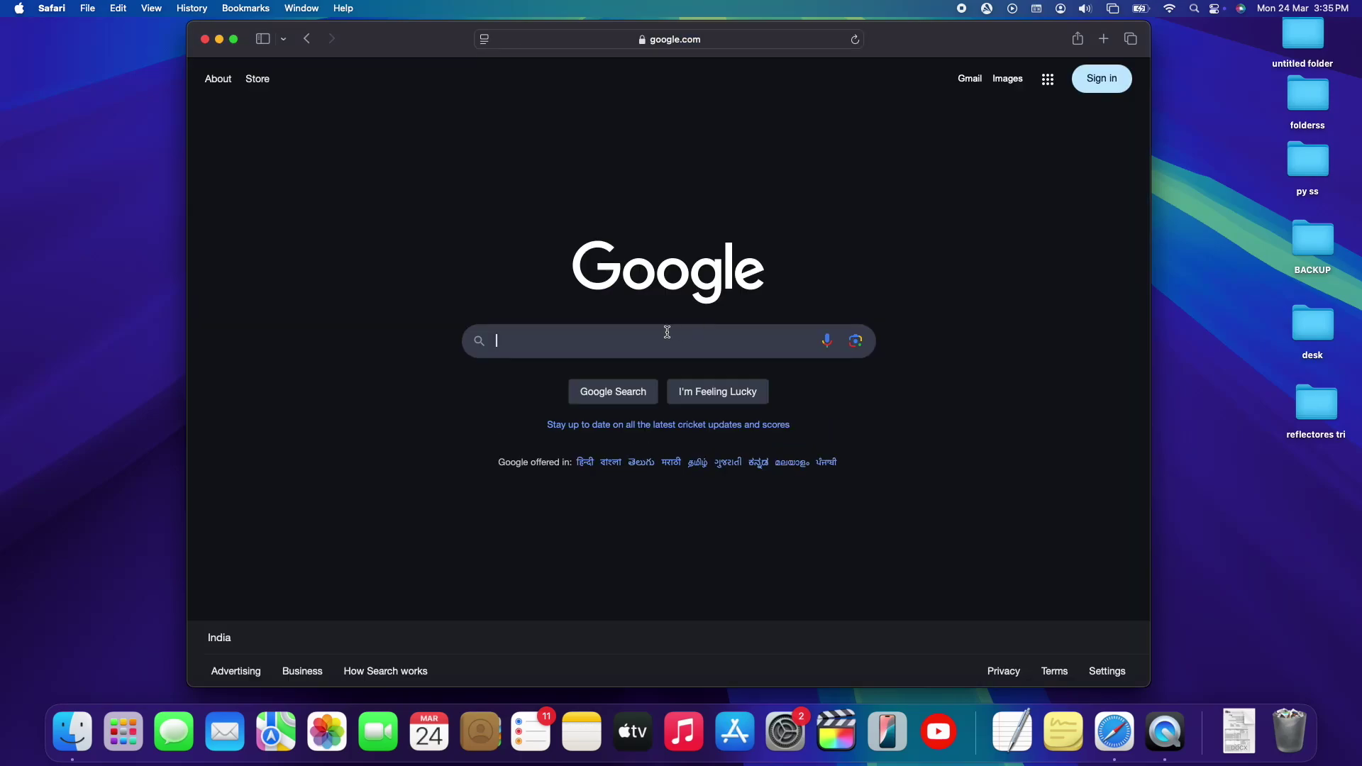
left_click(667, 332)
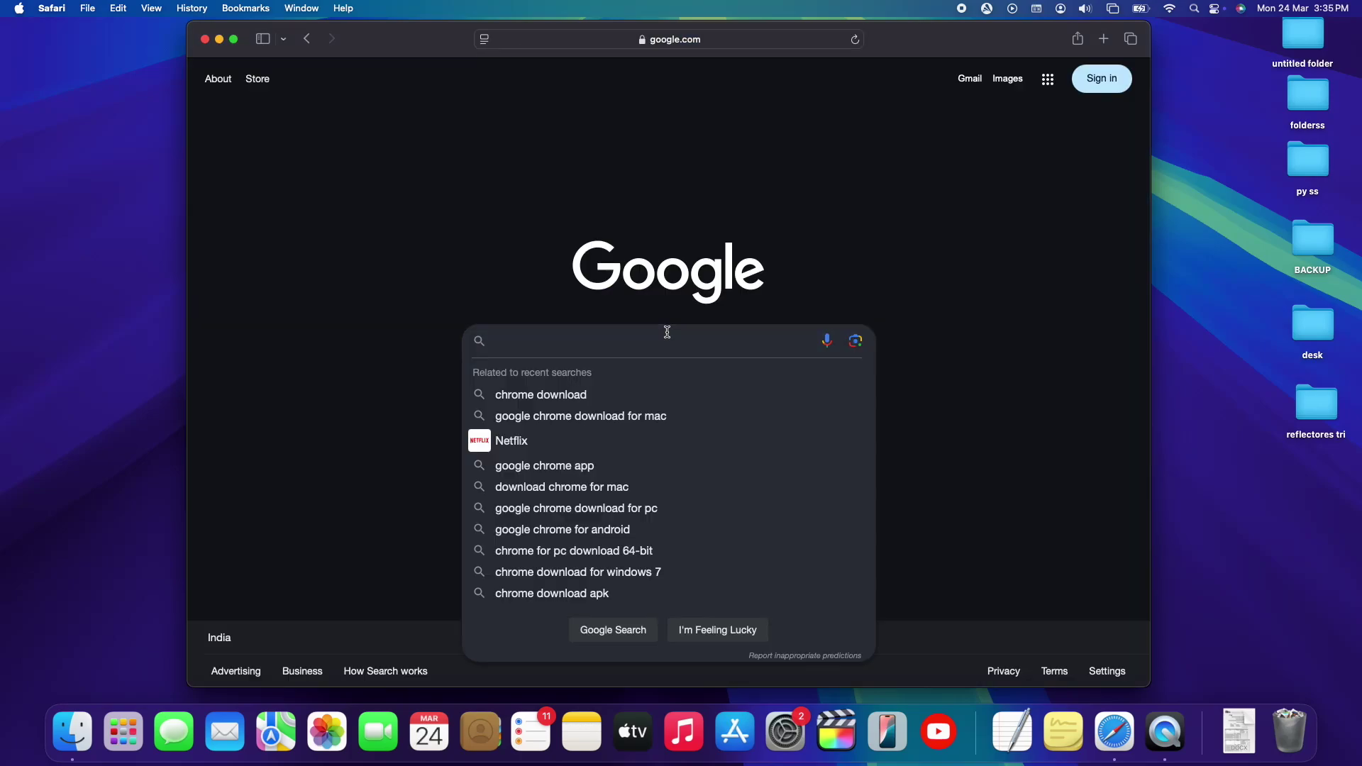
type("google c")
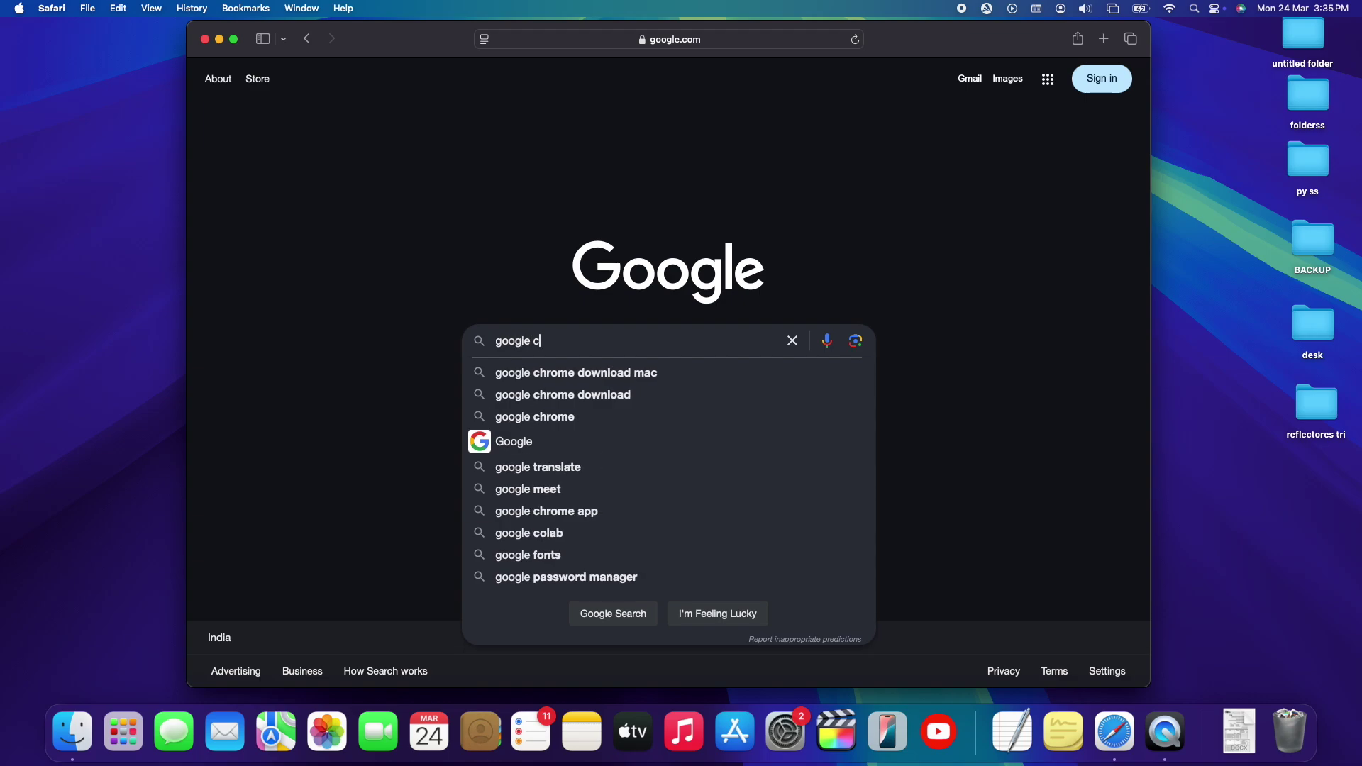
type("hrome download mac")
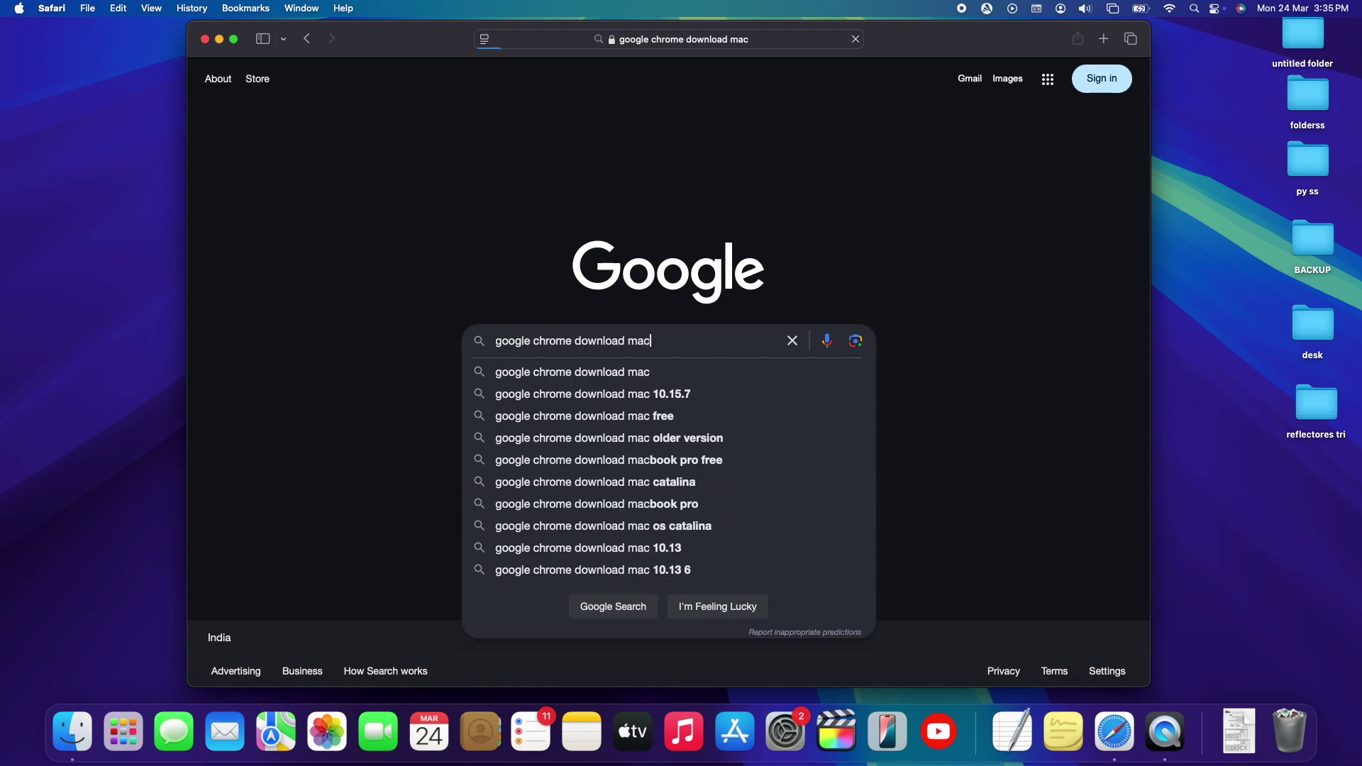
key("Return")
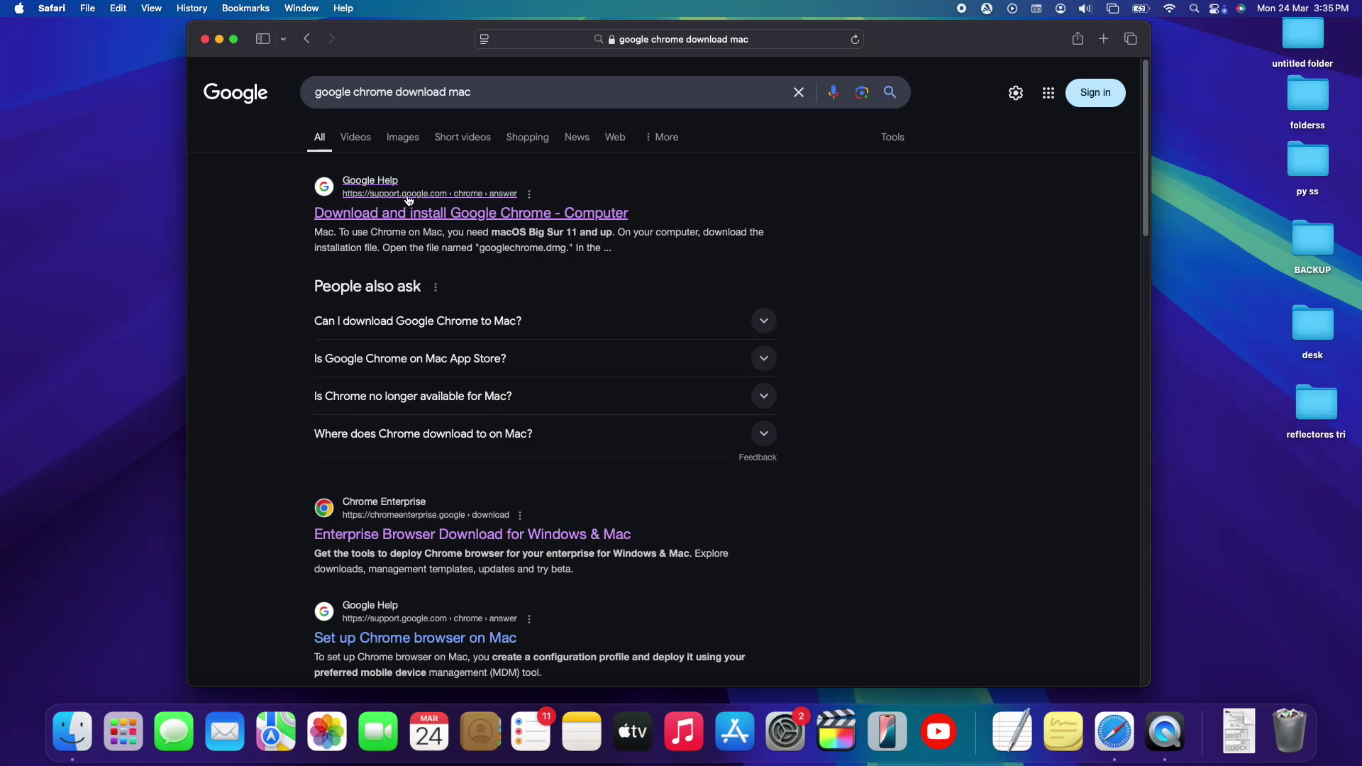
Open the 'Download and install Google Chrome' help page and expand its Mac instructions
left_click(479, 214)
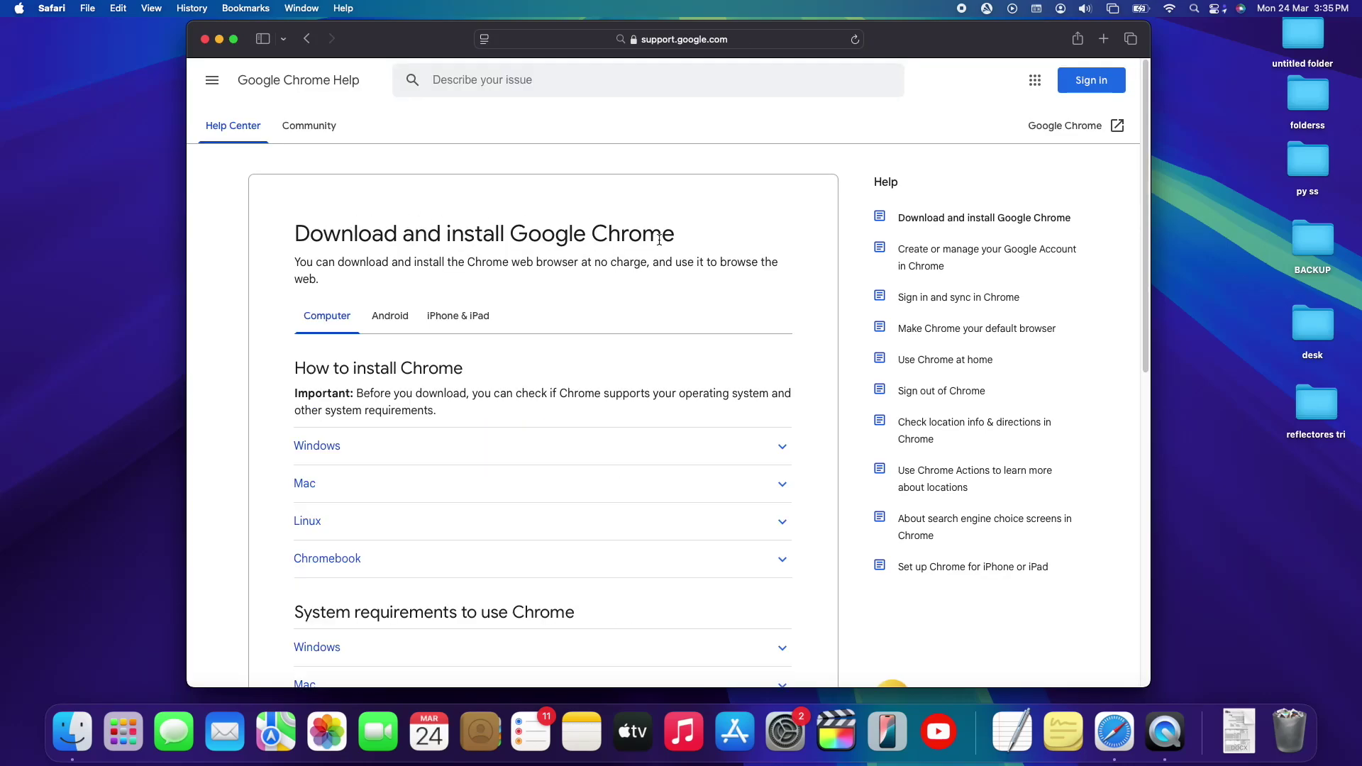
scroll(659, 240, "down", 3)
scroll(659, 240, "up", 3)
scroll(332, 341, "down", 3)
left_click(344, 329)
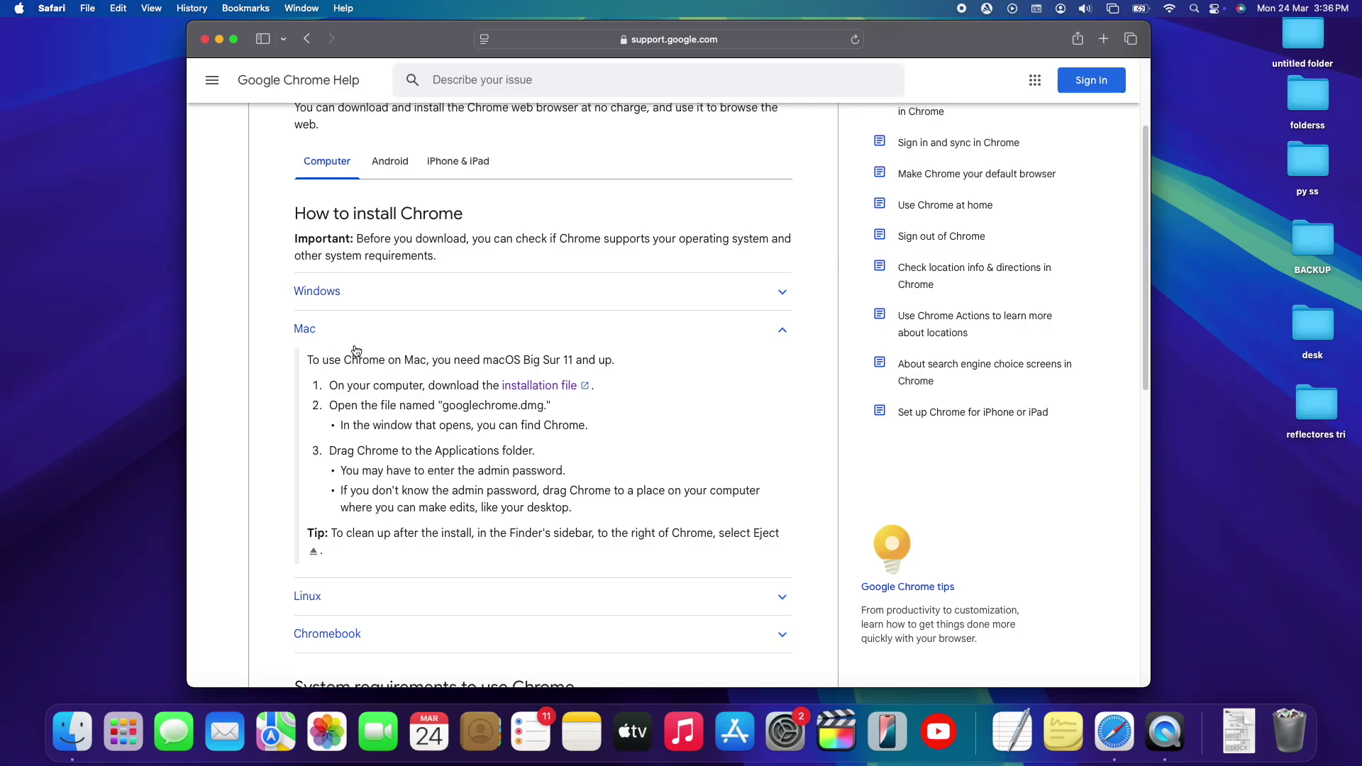
Highlight the macOS Big Sur 11 and up requirement and dismiss the satisfaction survey
left_click_drag(483, 360, 616, 361)
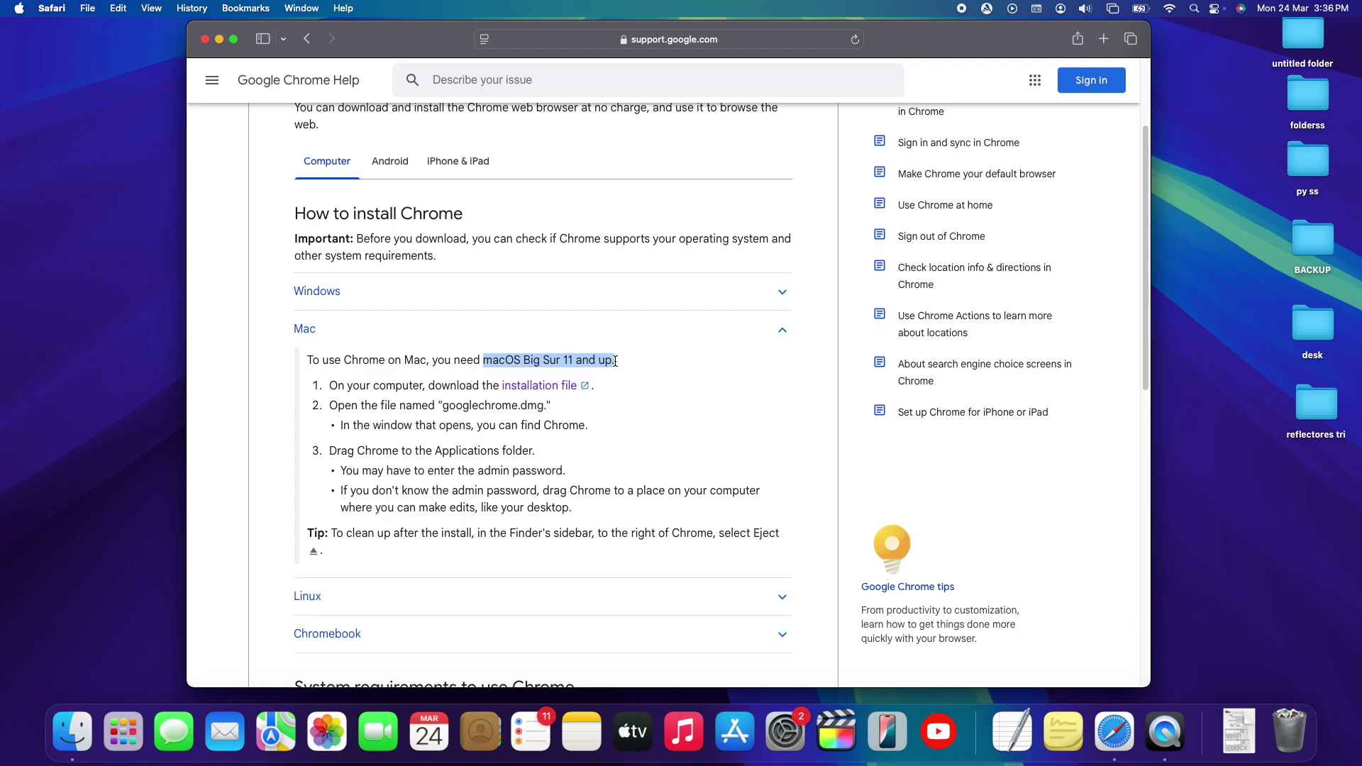
left_click(615, 360)
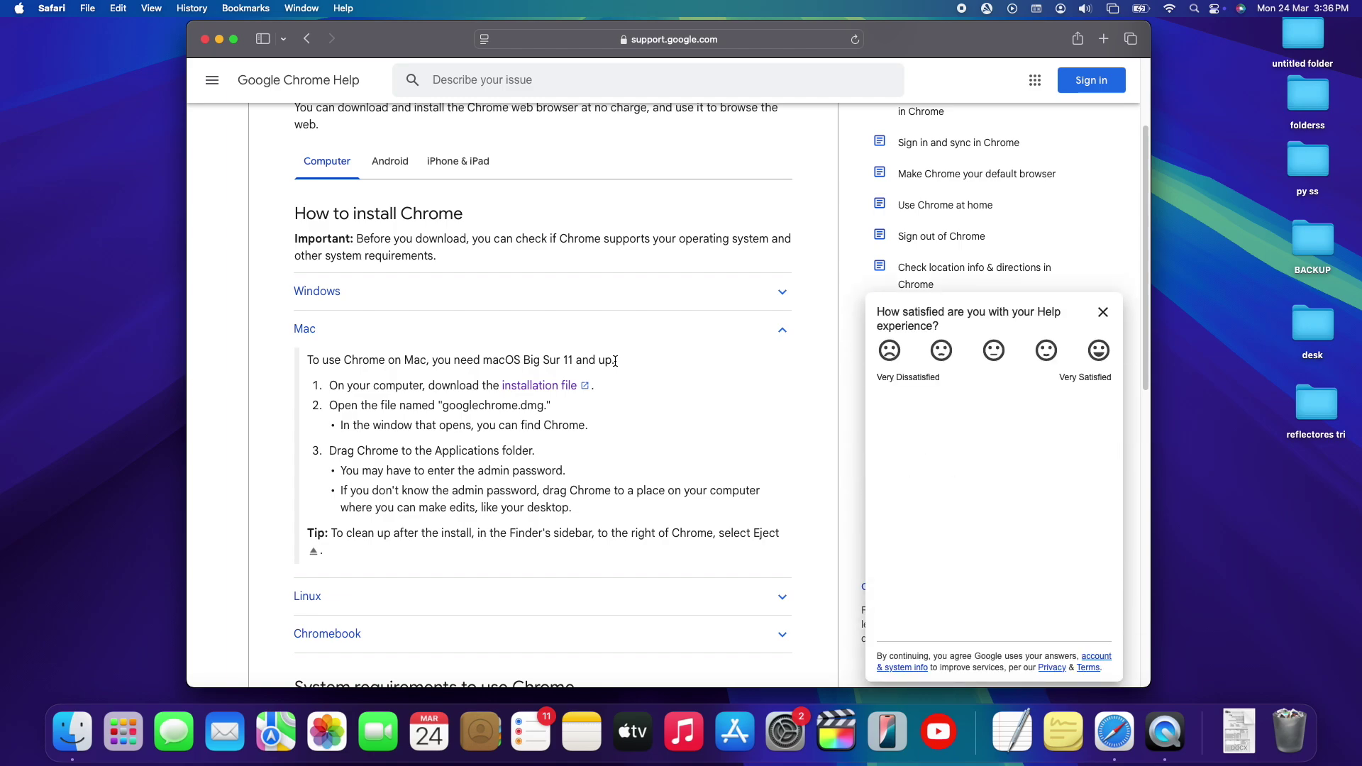
left_click(1102, 312)
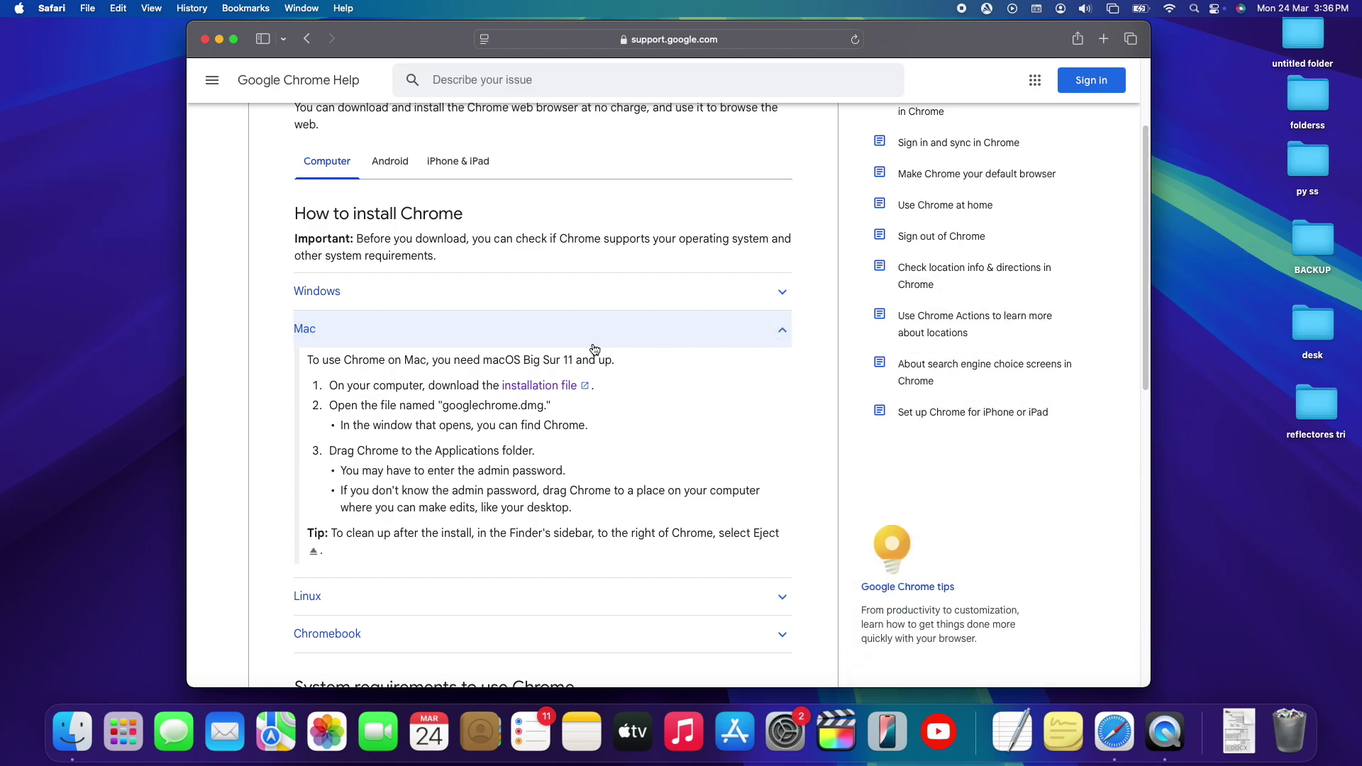
left_click_drag(523, 359, 584, 360)
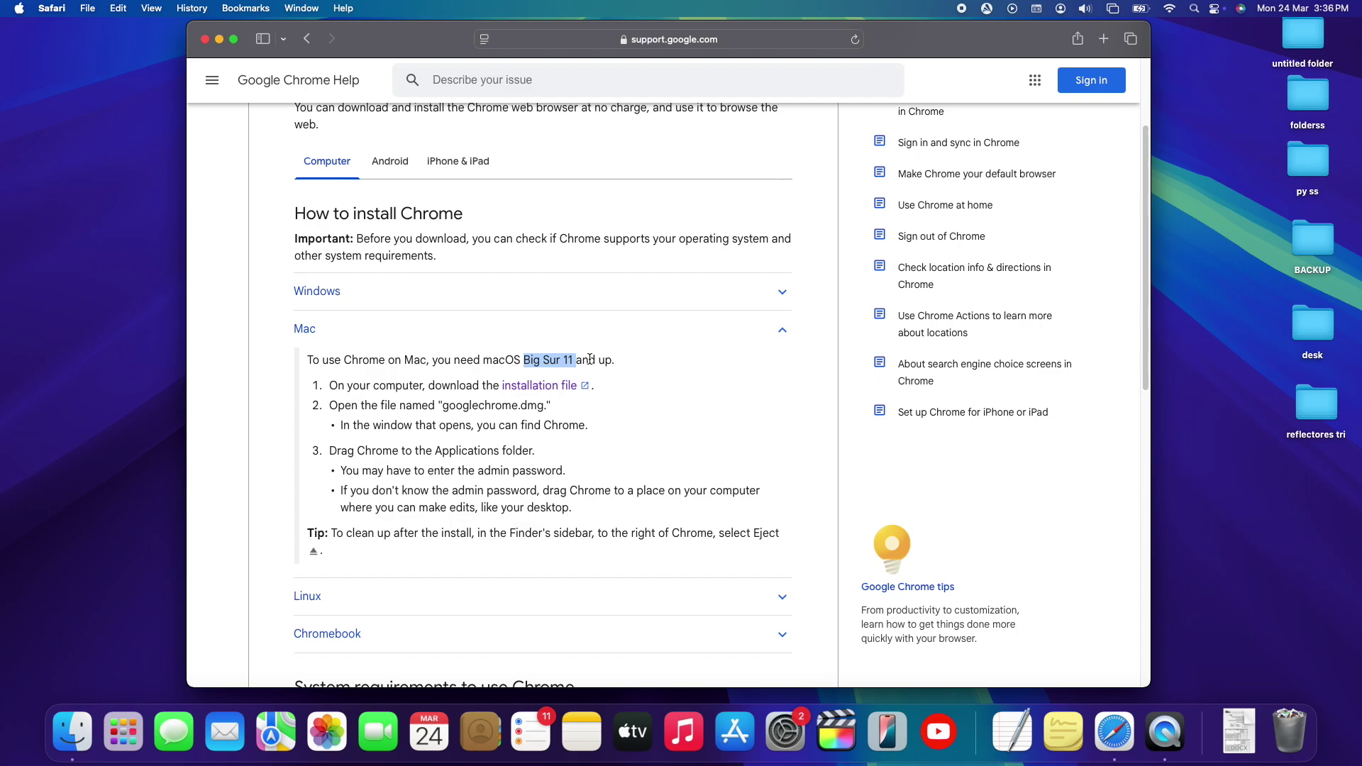
left_click(589, 359)
Download googlechrome.dmg from the Chrome site and show it in Finder from Safari's Downloads list
left_click(541, 389)
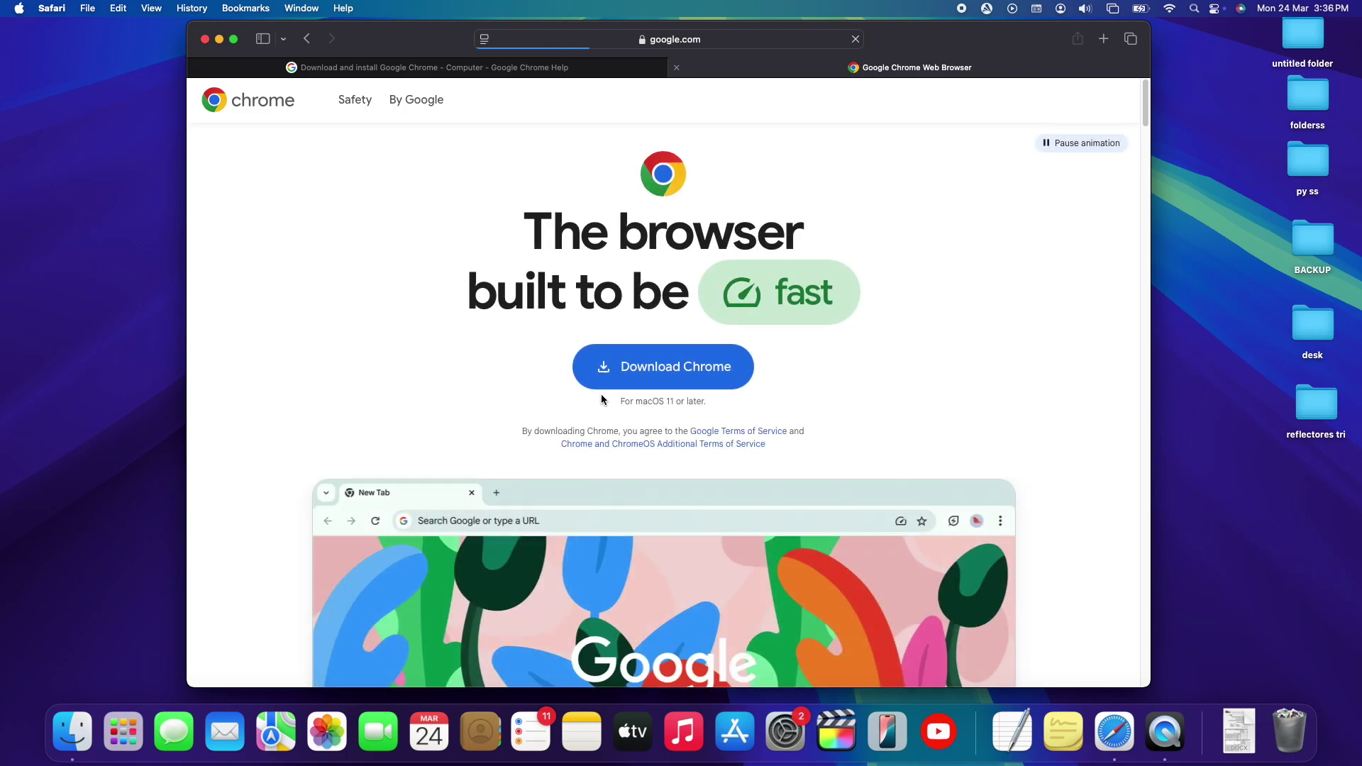
left_click(685, 369)
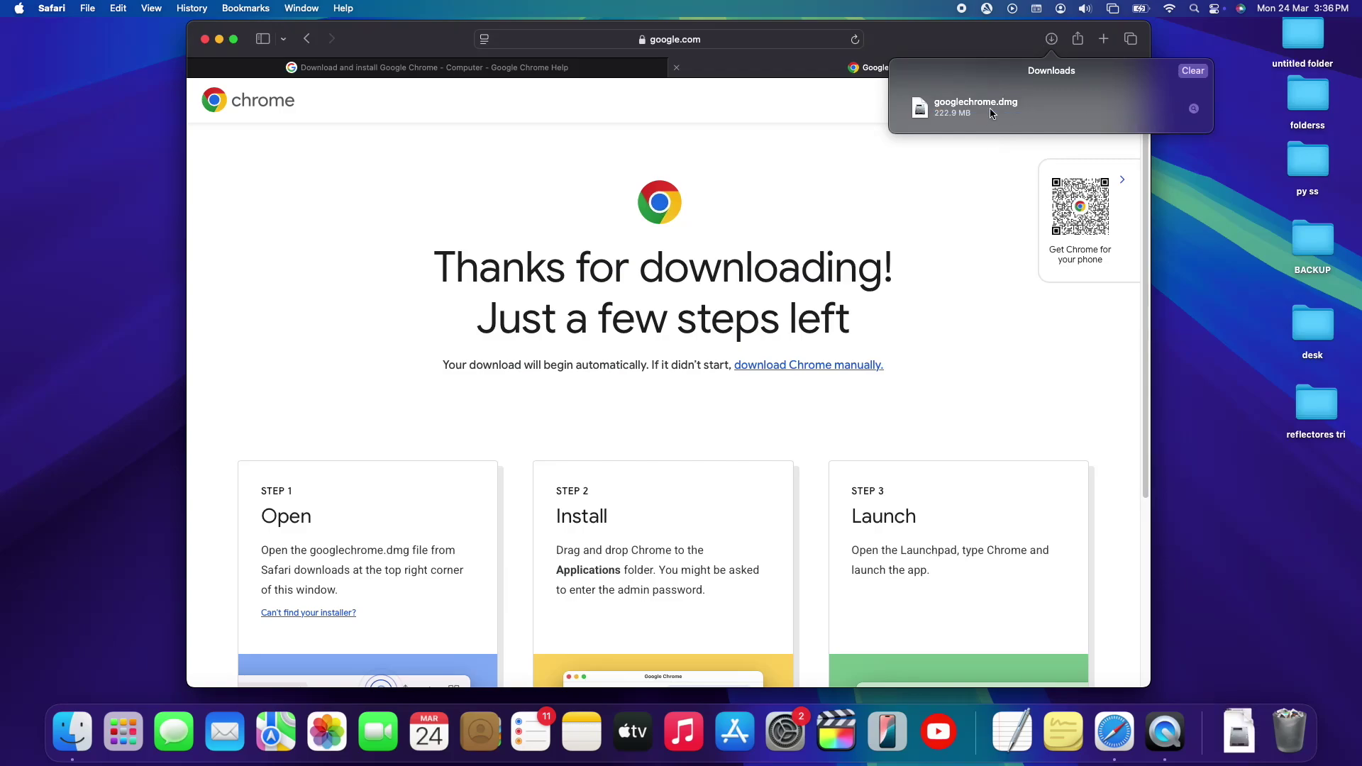
right_click(992, 113)
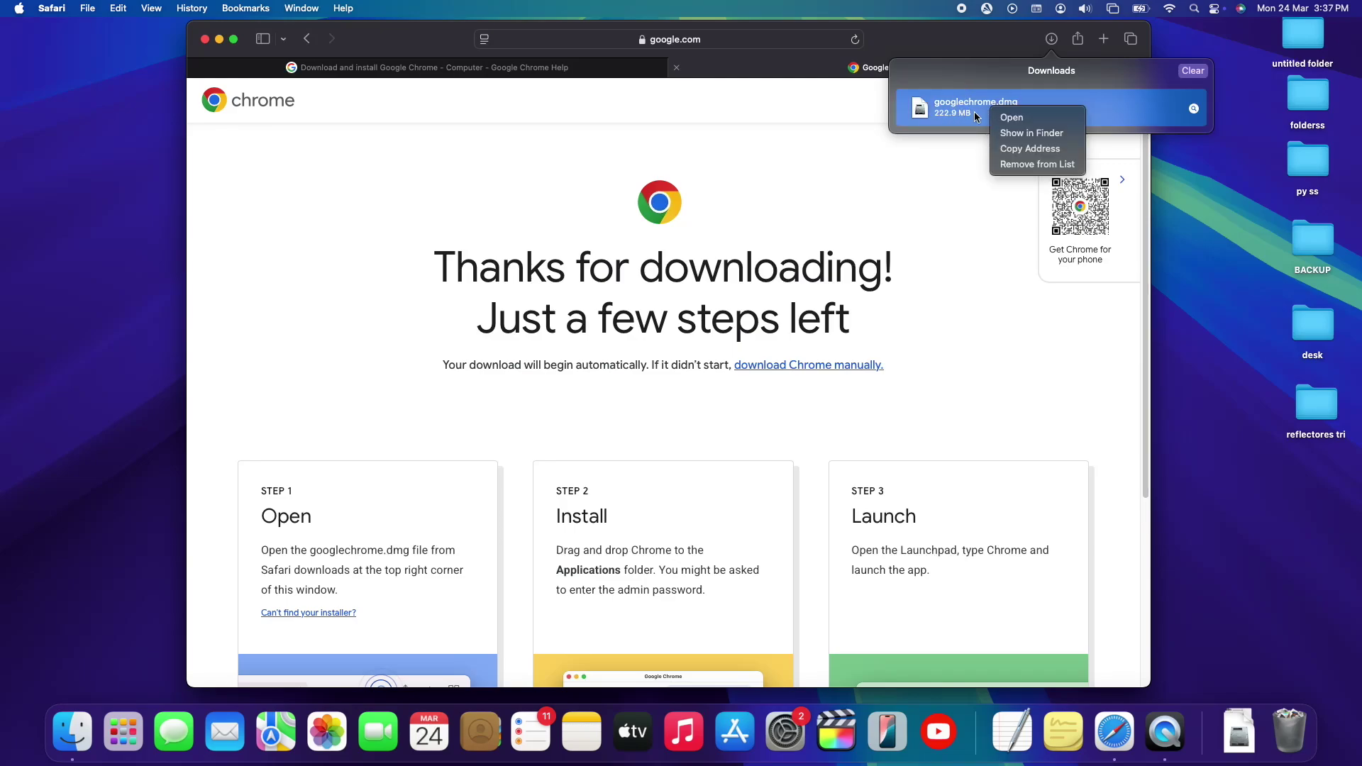
left_click(1027, 139)
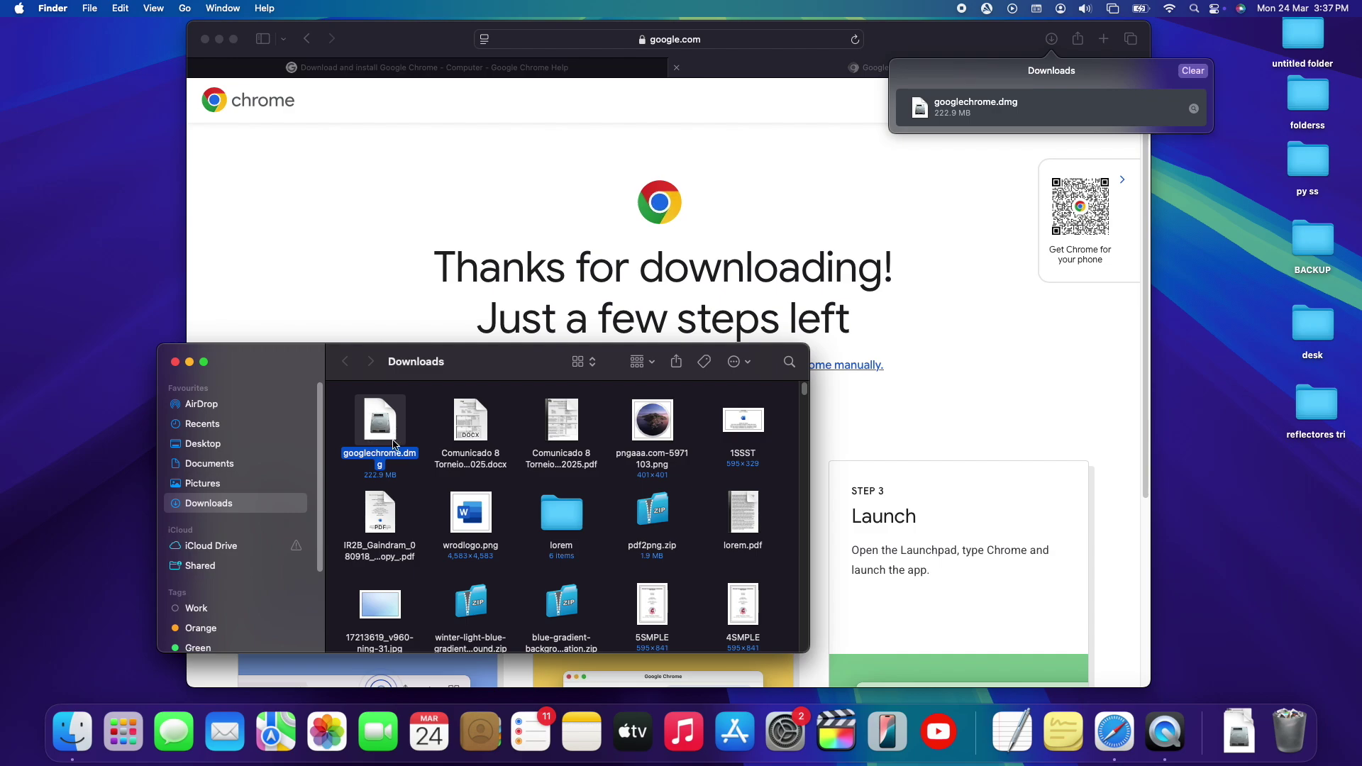
Mount googlechrome.dmg from the Downloads folder to bring up the Chrome installer
double_click(393, 444)
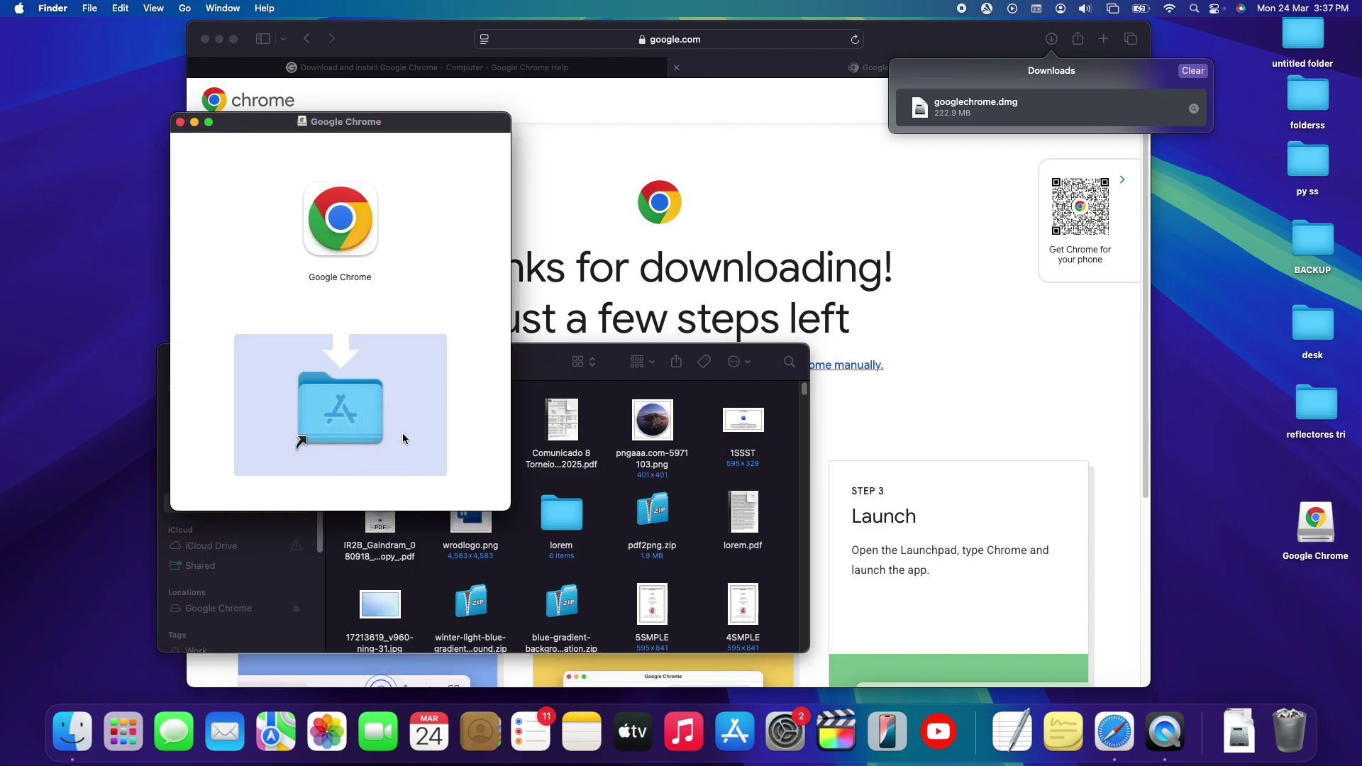
Minimise Safari and the Downloads window, leaving the Chrome installer in view
left_click(219, 39)
left_click(418, 380)
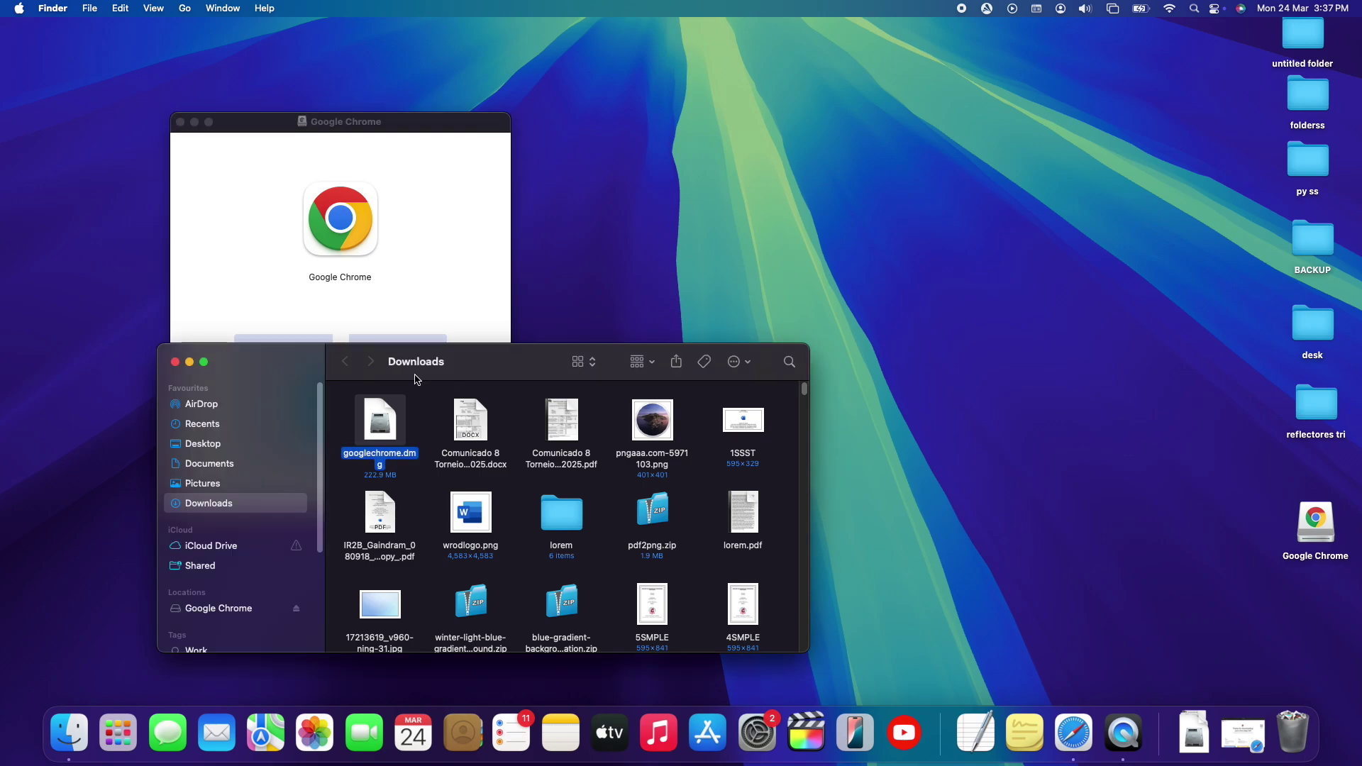
left_click(189, 362)
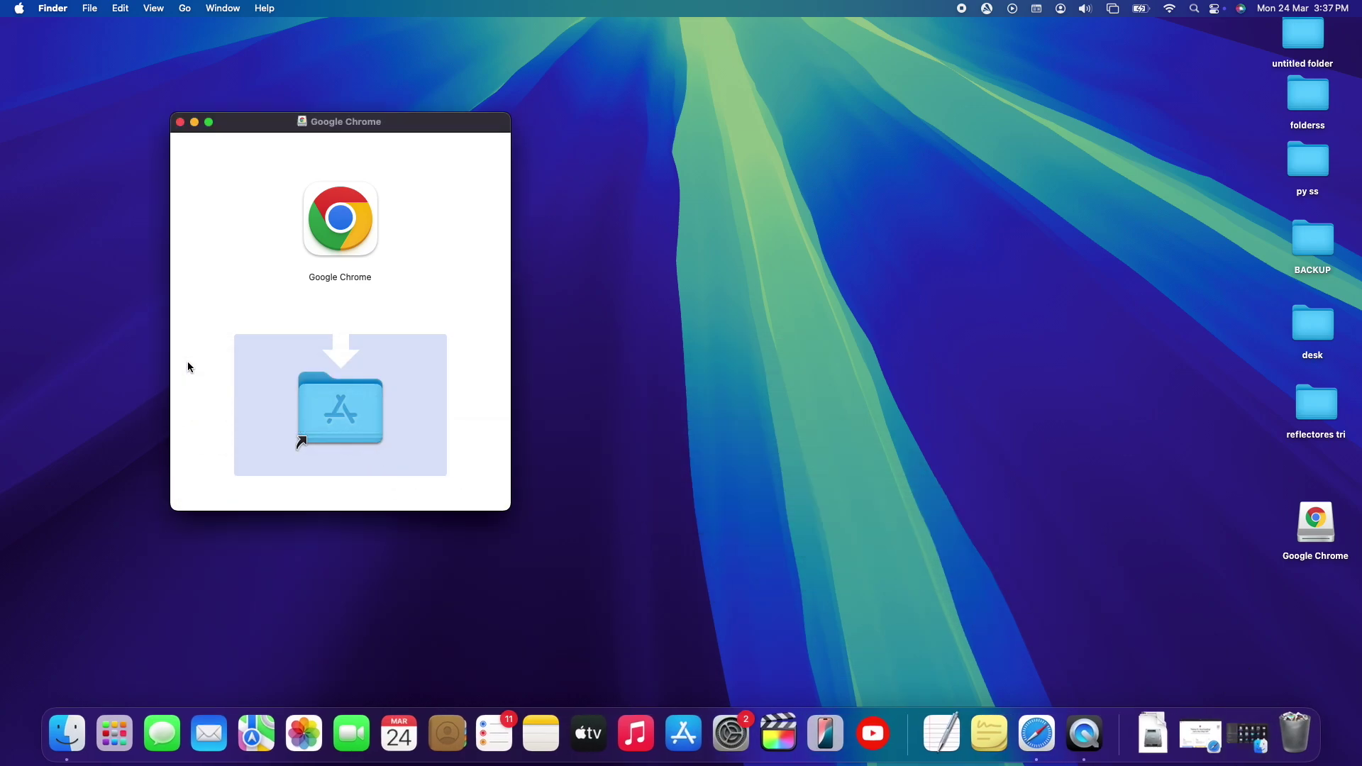
left_click_drag(430, 126, 432, 121)
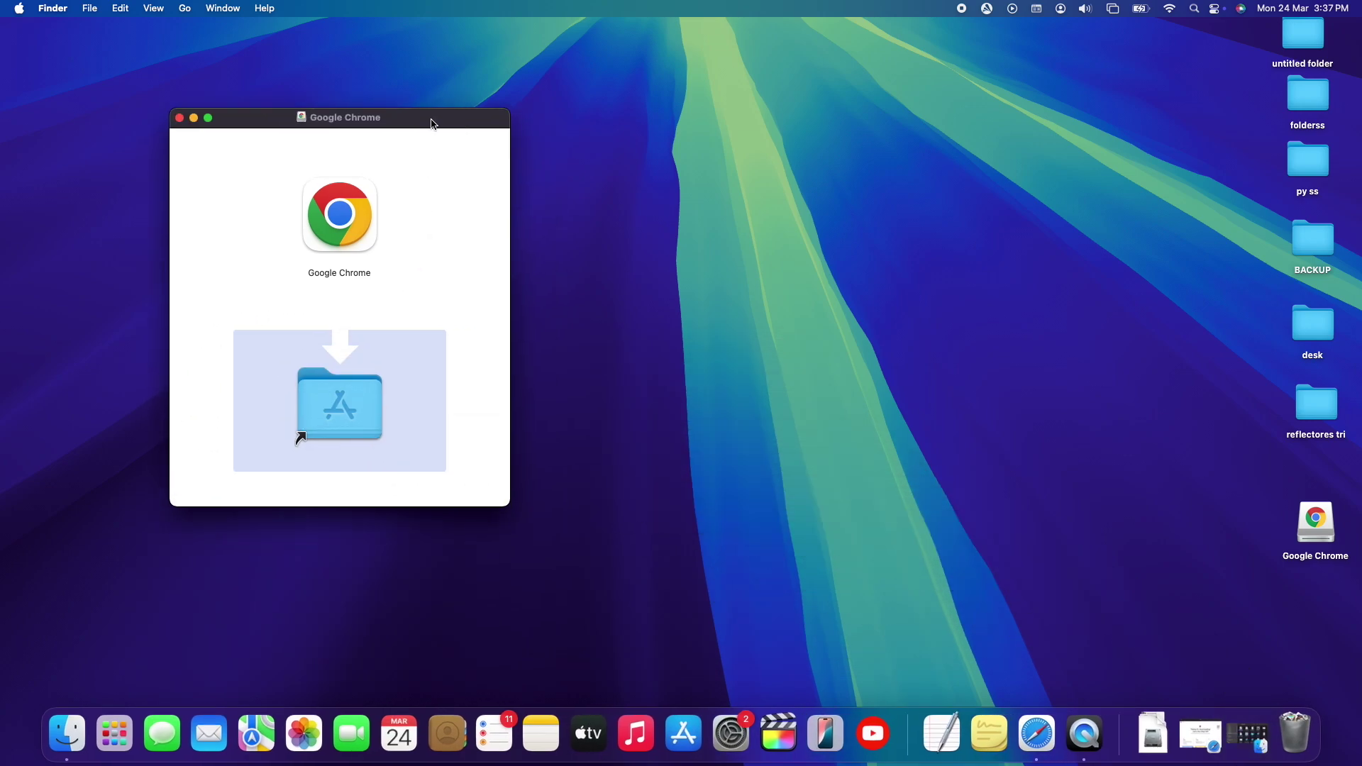
Copy Google Chrome into the Applications folder, then close the installer window
left_click(346, 212)
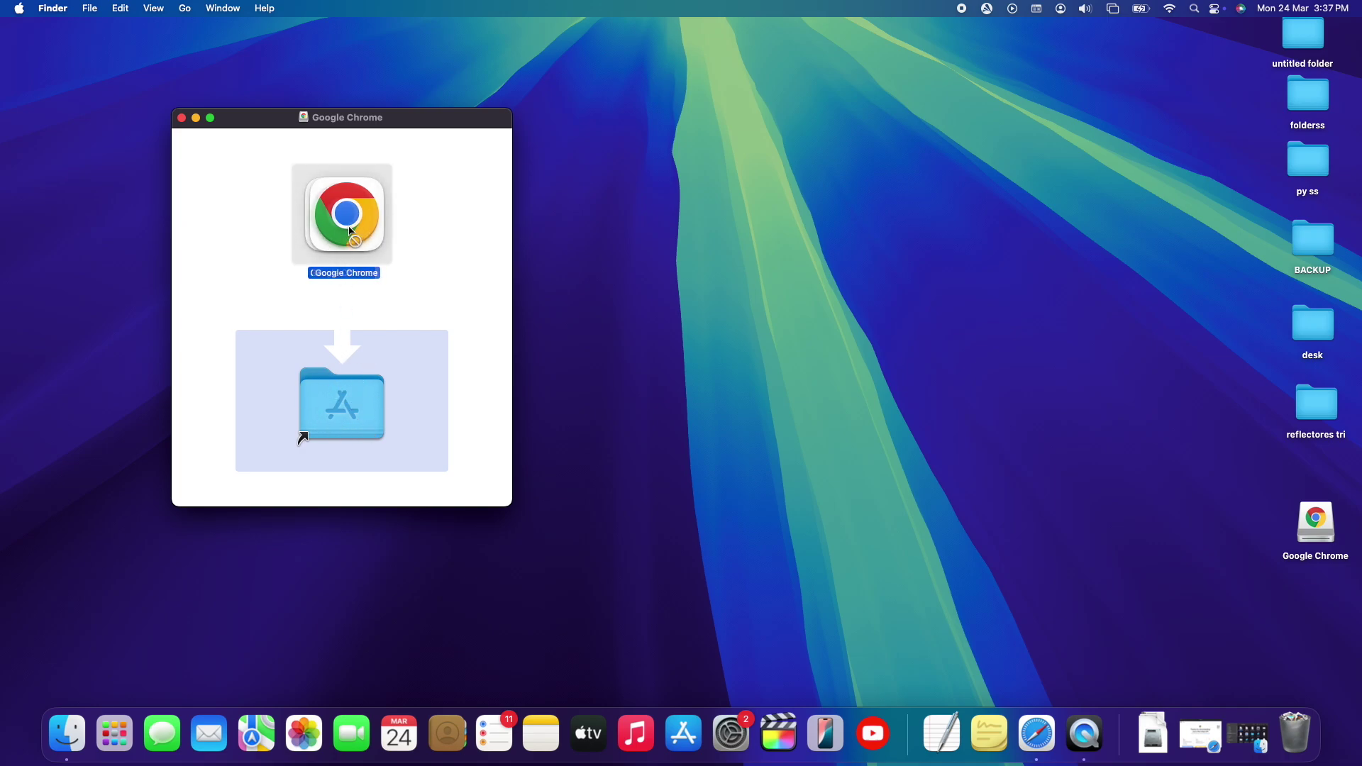
left_click_drag(348, 236, 348, 421)
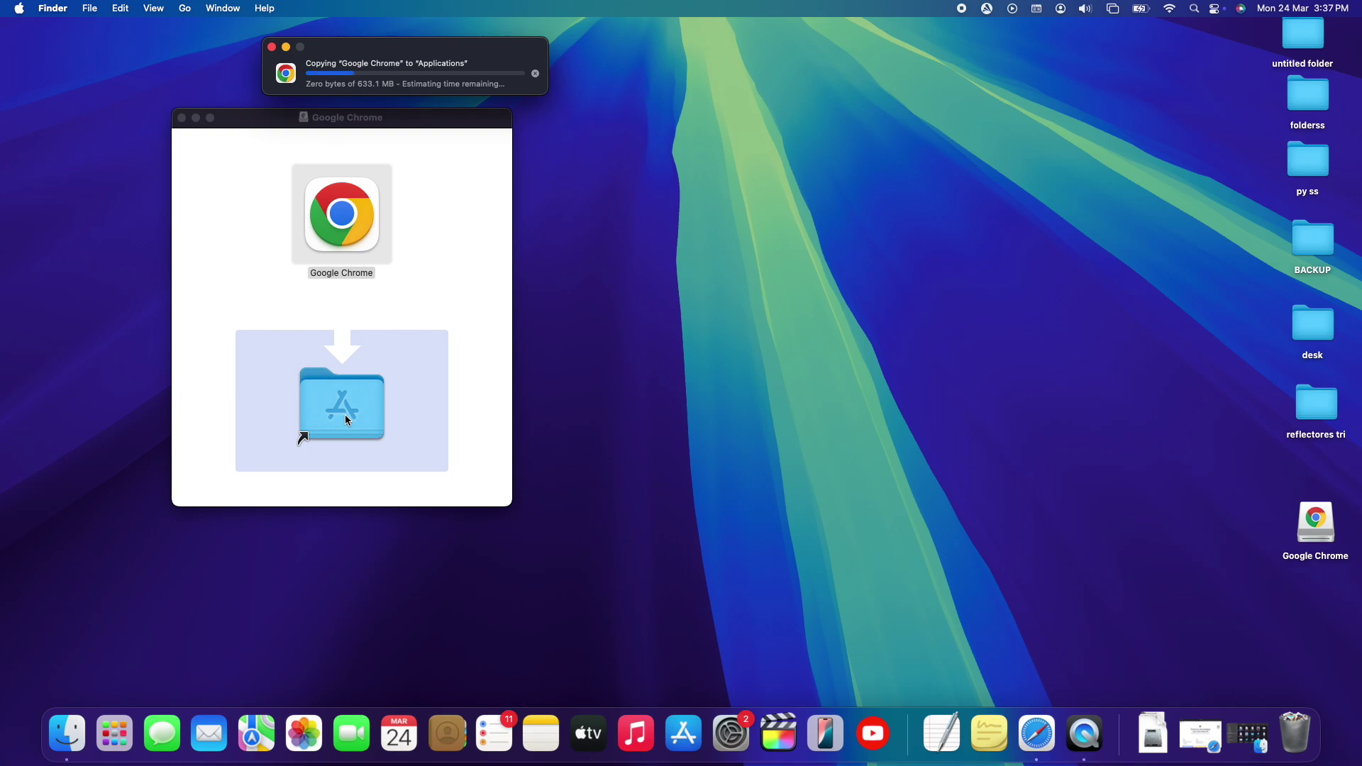
left_click_drag(406, 55, 687, 311)
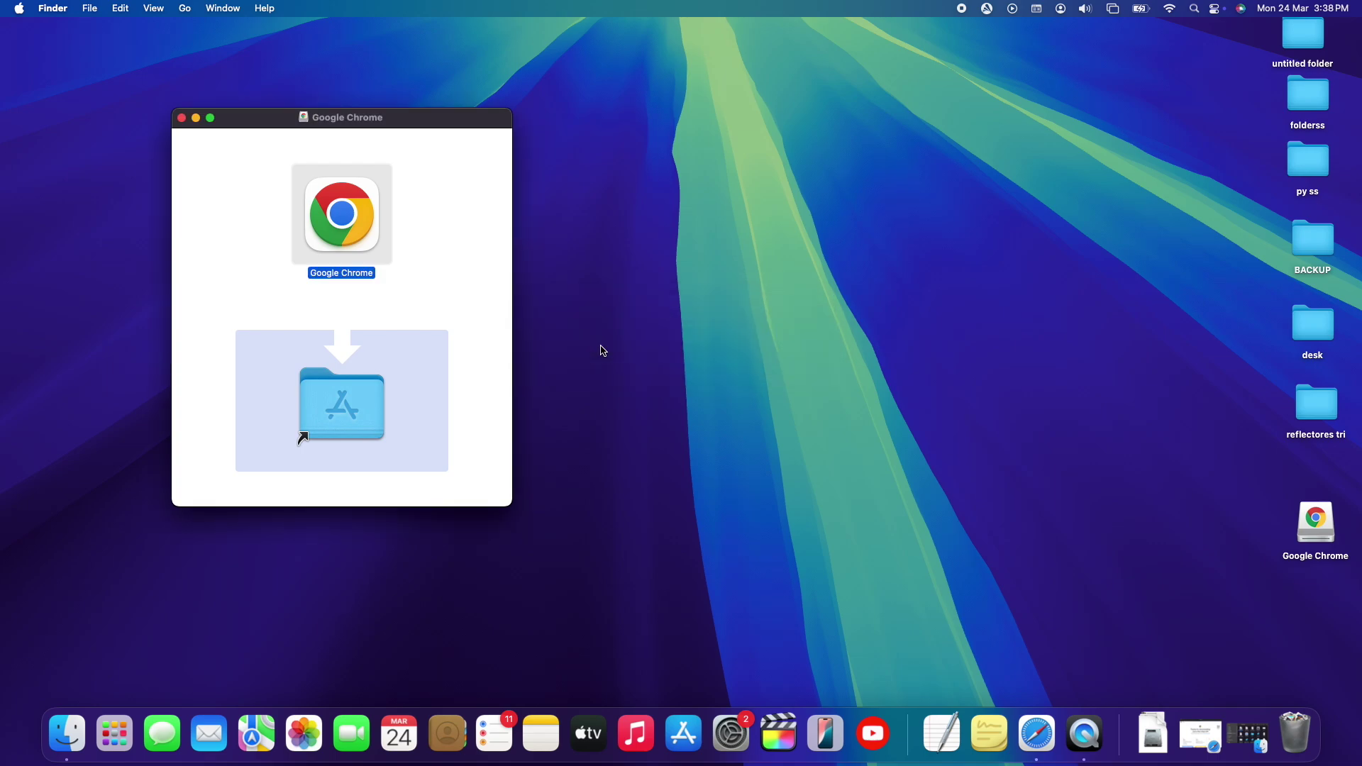
left_click(183, 118)
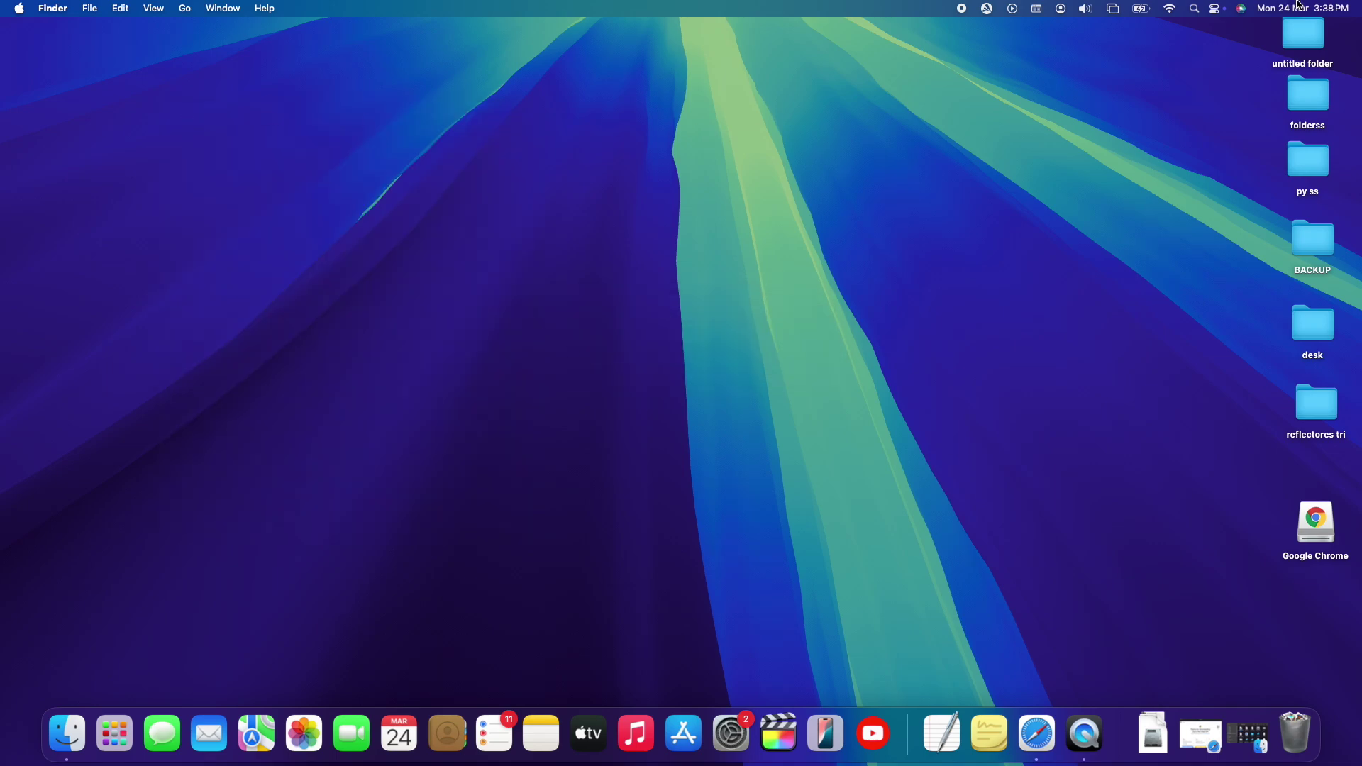
Open the Applications folder through Spotlight and locate Google Chrome in it
left_click(1196, 7)
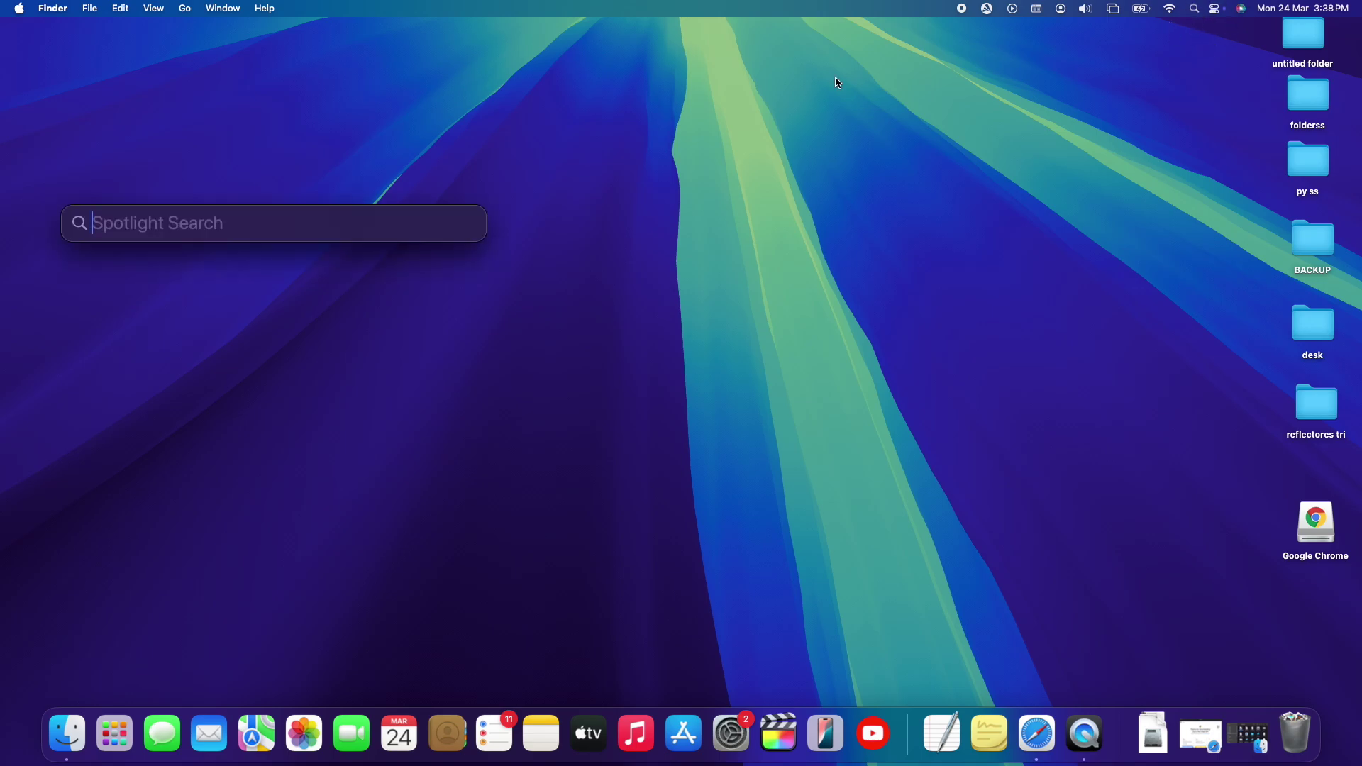
type("applications")
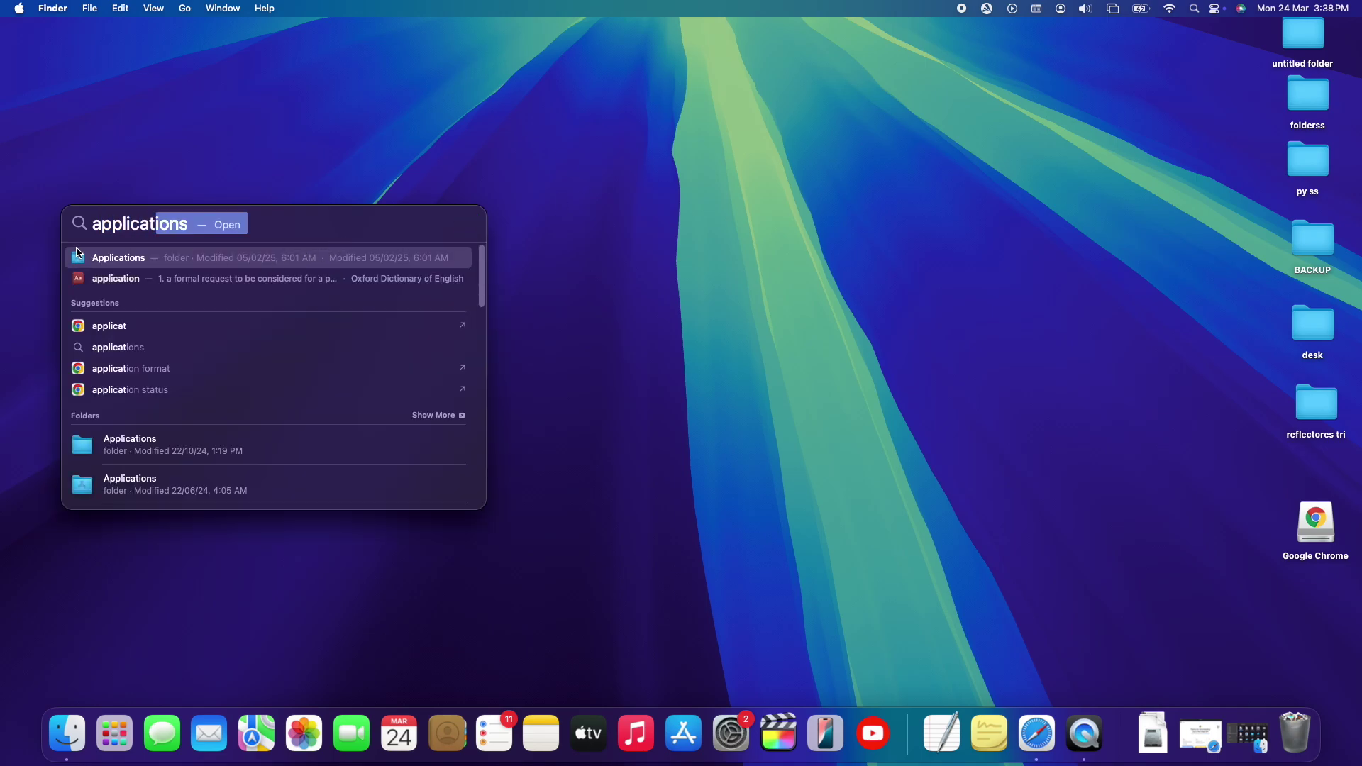
left_click(117, 262)
key("F11")
key("F11")
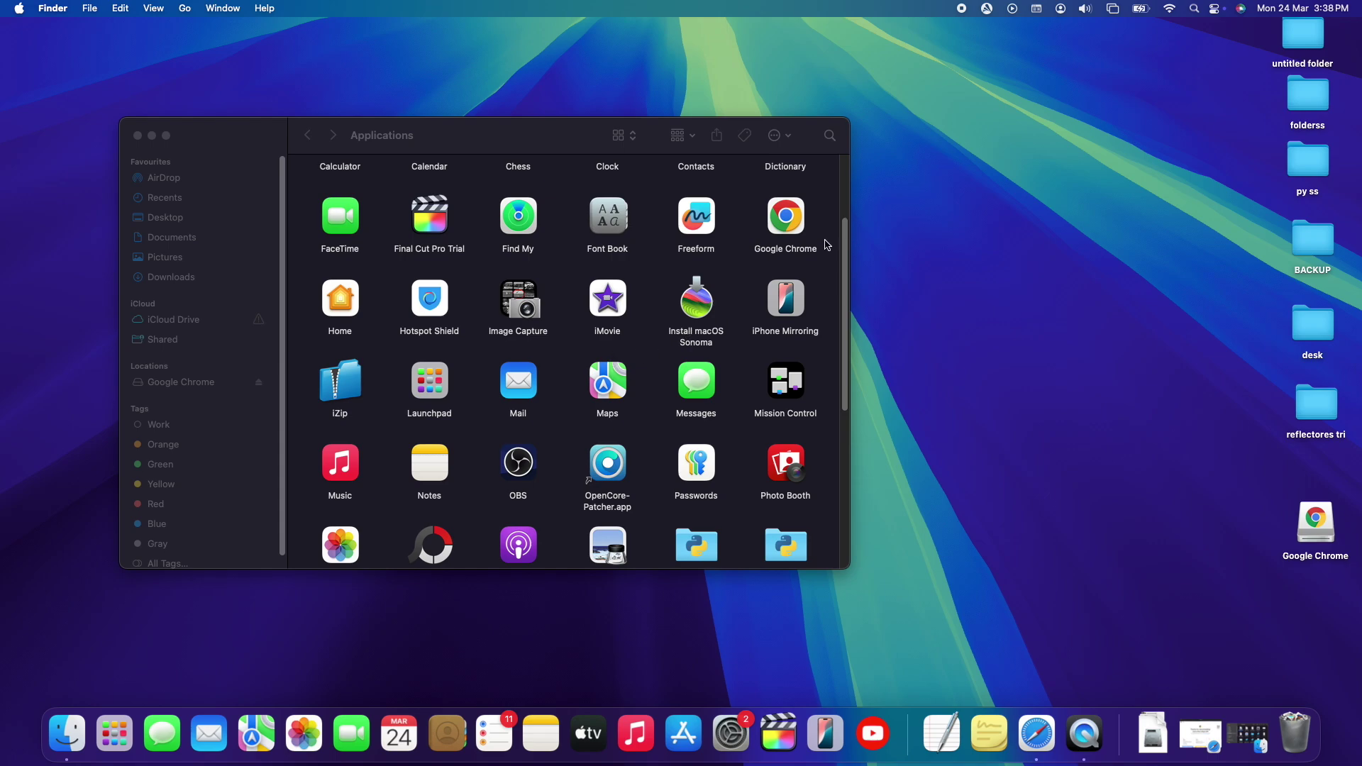
left_click(783, 228)
left_click(836, 210)
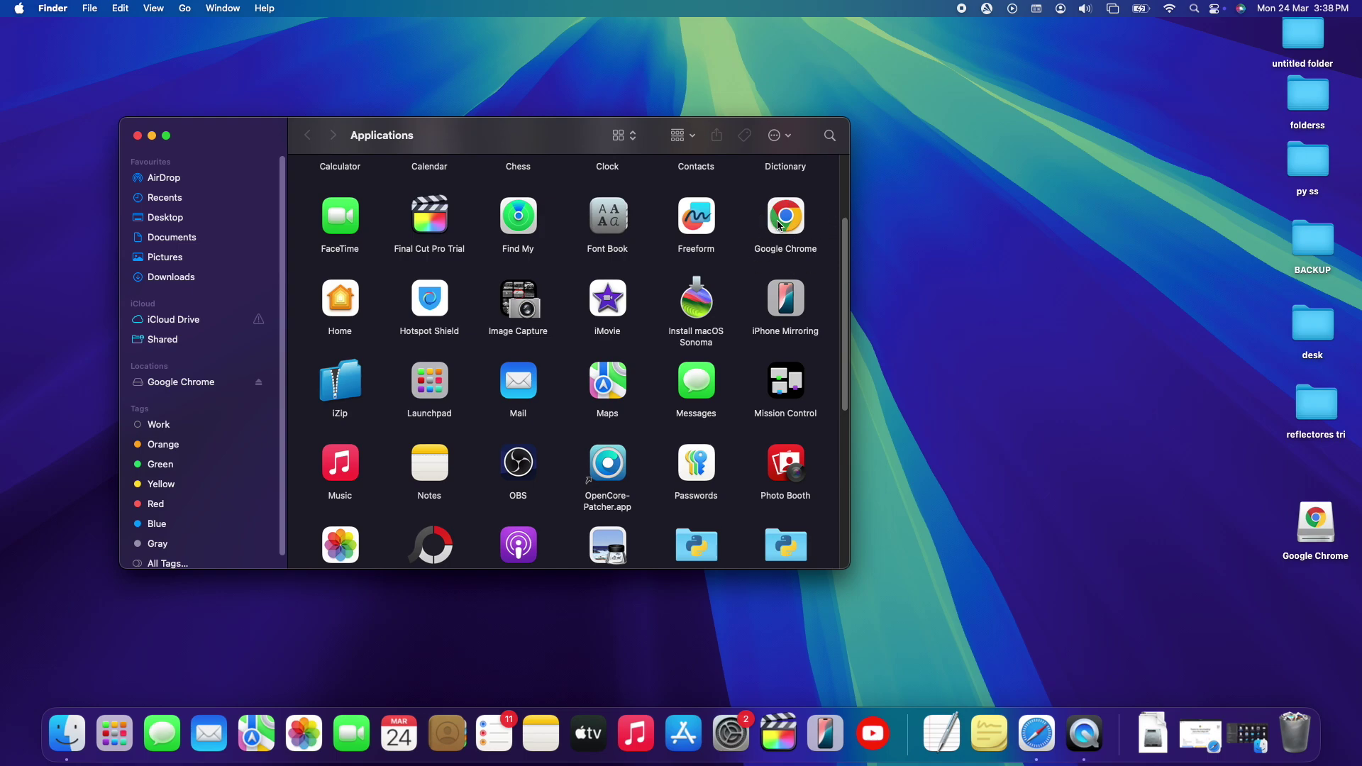
left_click(122, 734)
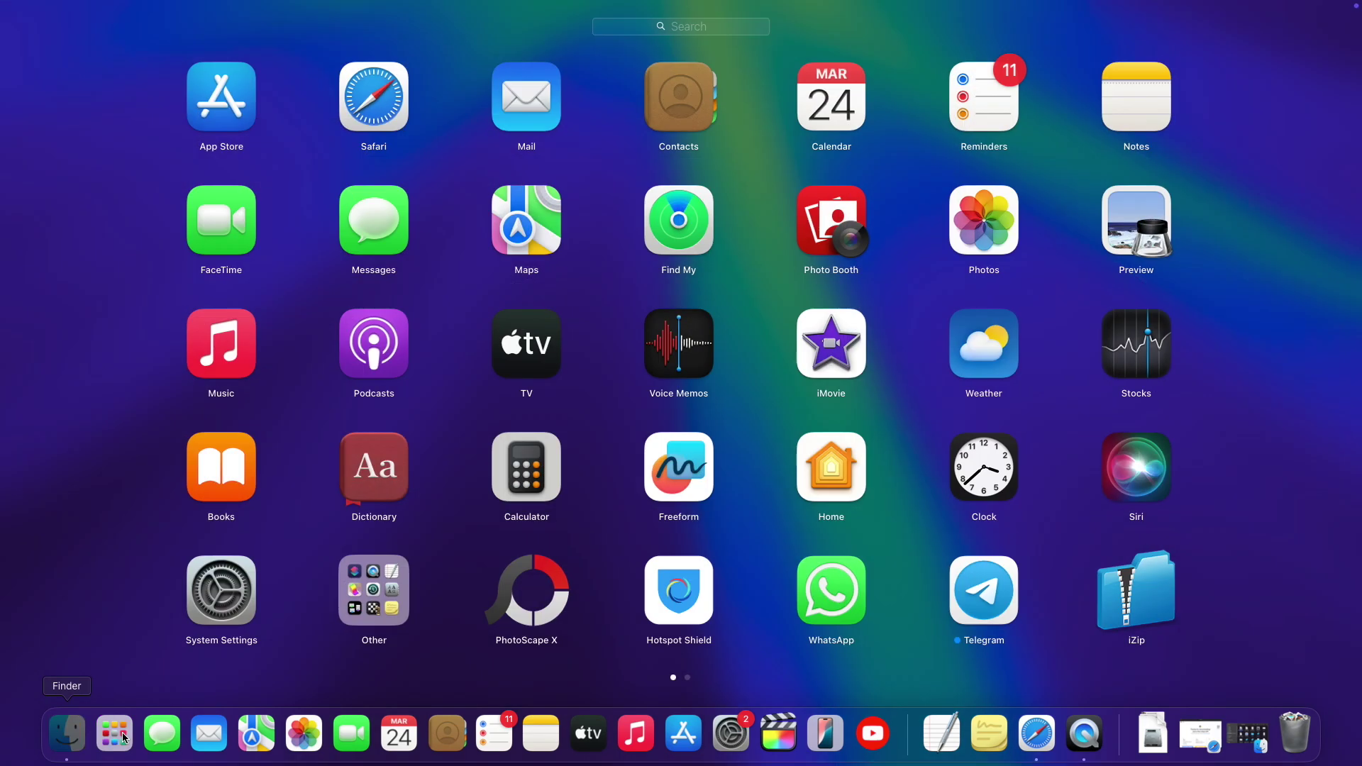
Find Google Chrome in Launchpad, then add it to the Dock from Applications
scroll(520, 423, "right", 5)
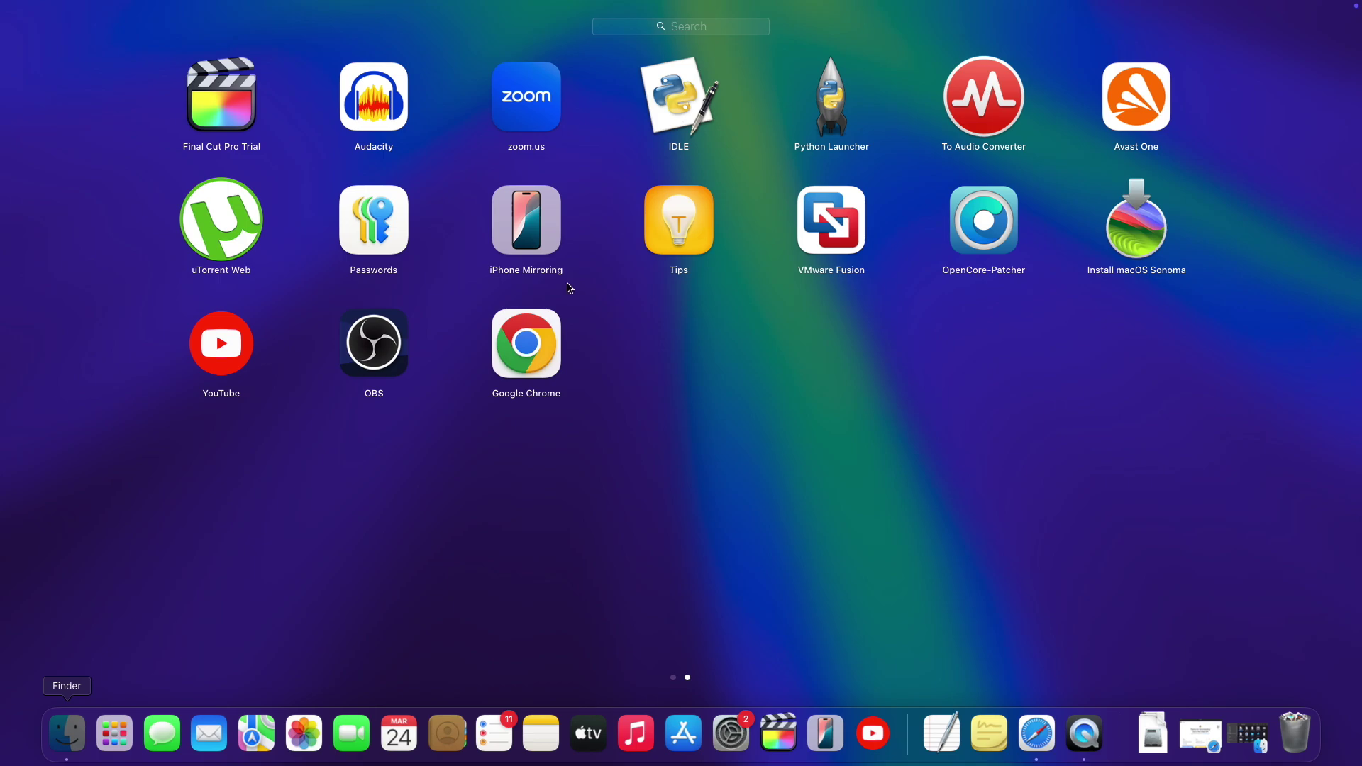
left_click(588, 380)
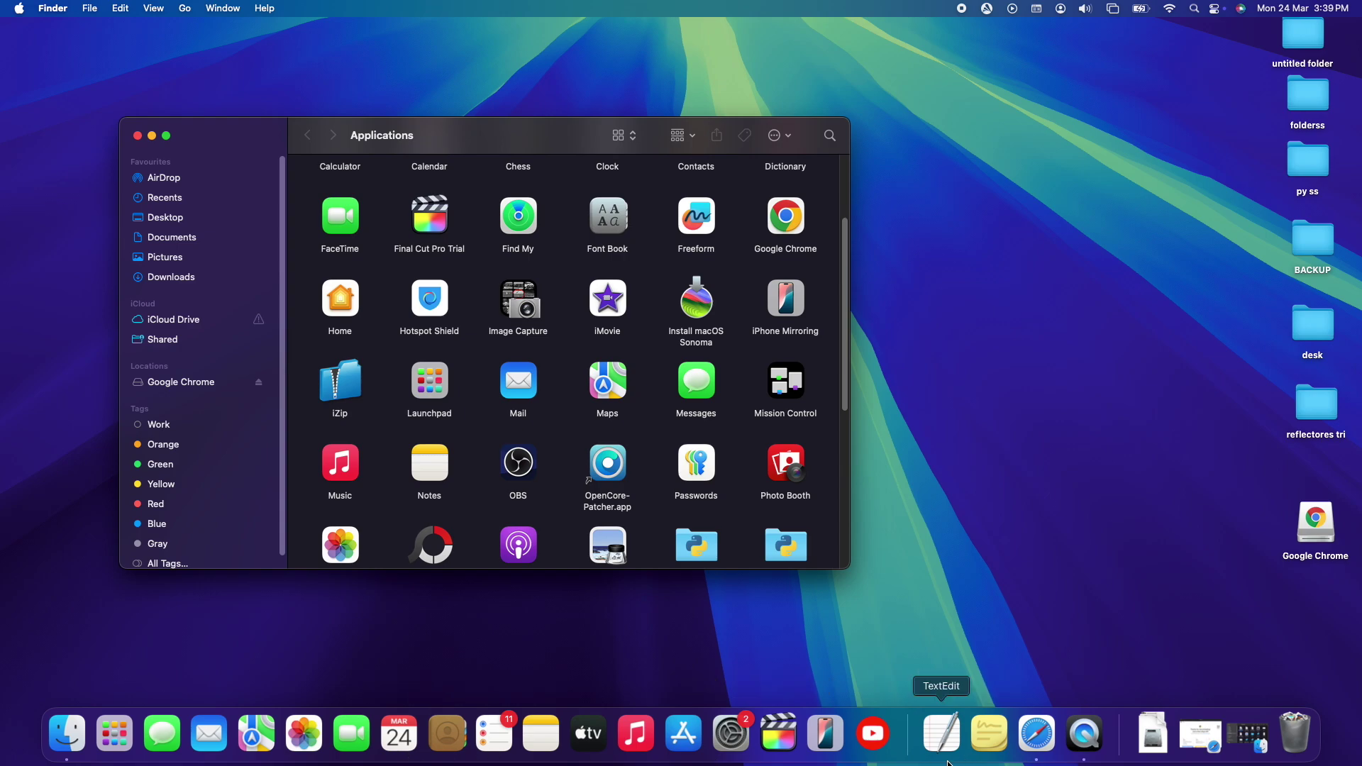
left_click_drag(449, 134, 530, 100)
left_click(803, 183)
left_click_drag(804, 186, 848, 749)
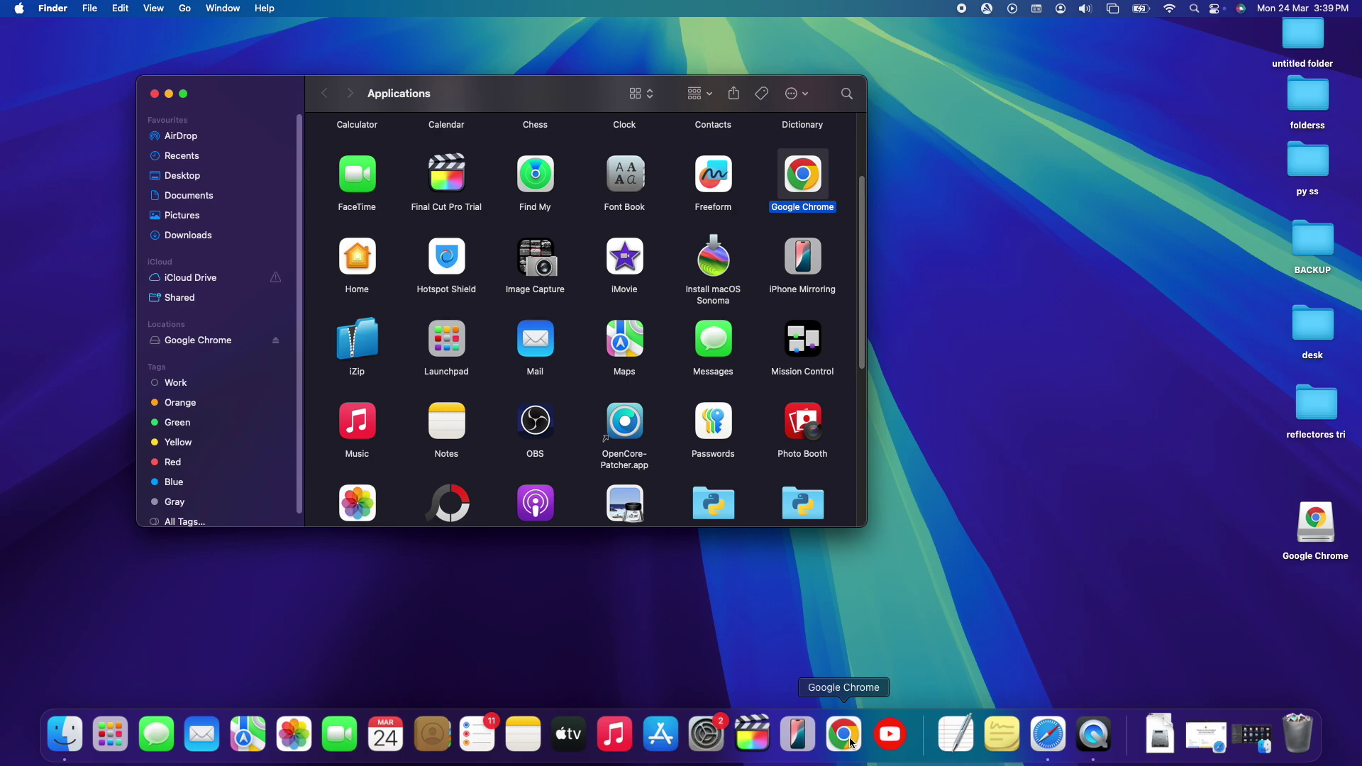
left_click(155, 93)
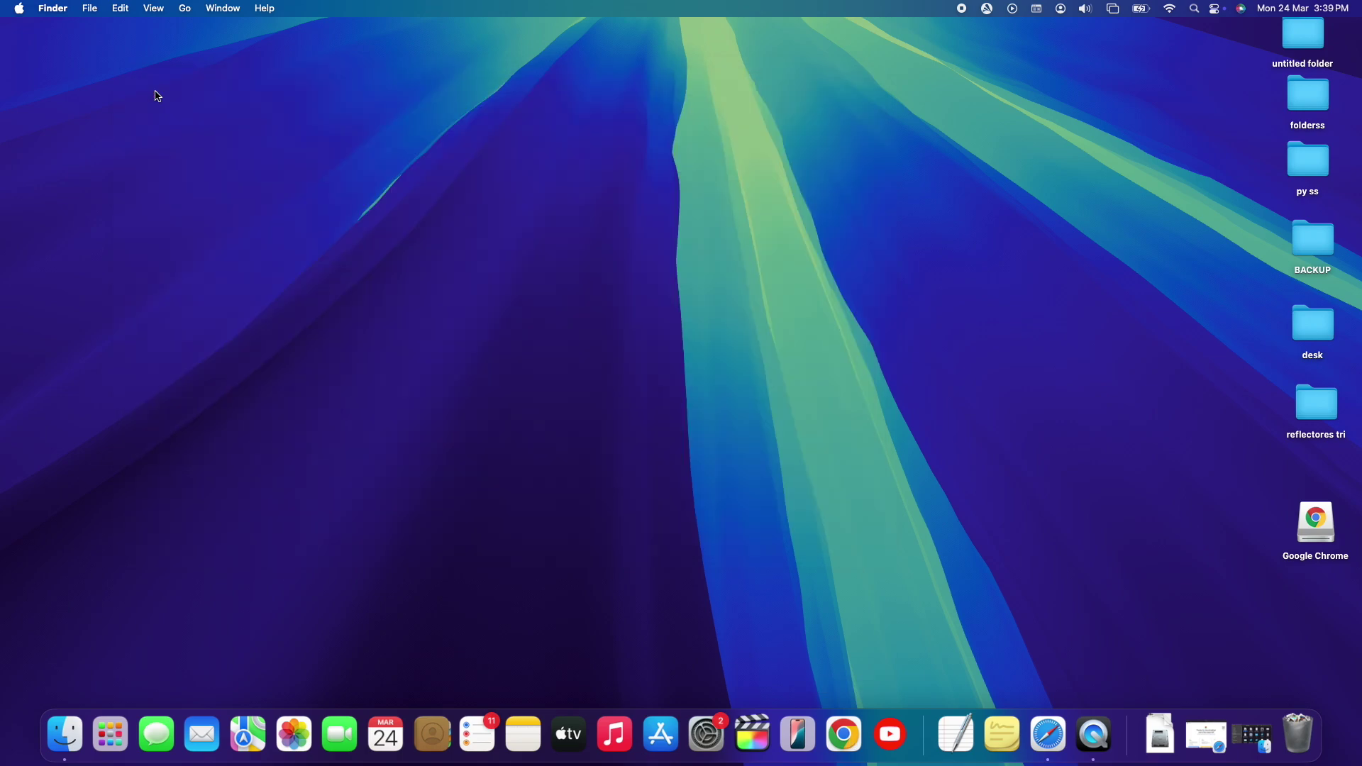
Return Launchpad to its first page, then launch Google Chrome from the Dock
left_click(115, 726)
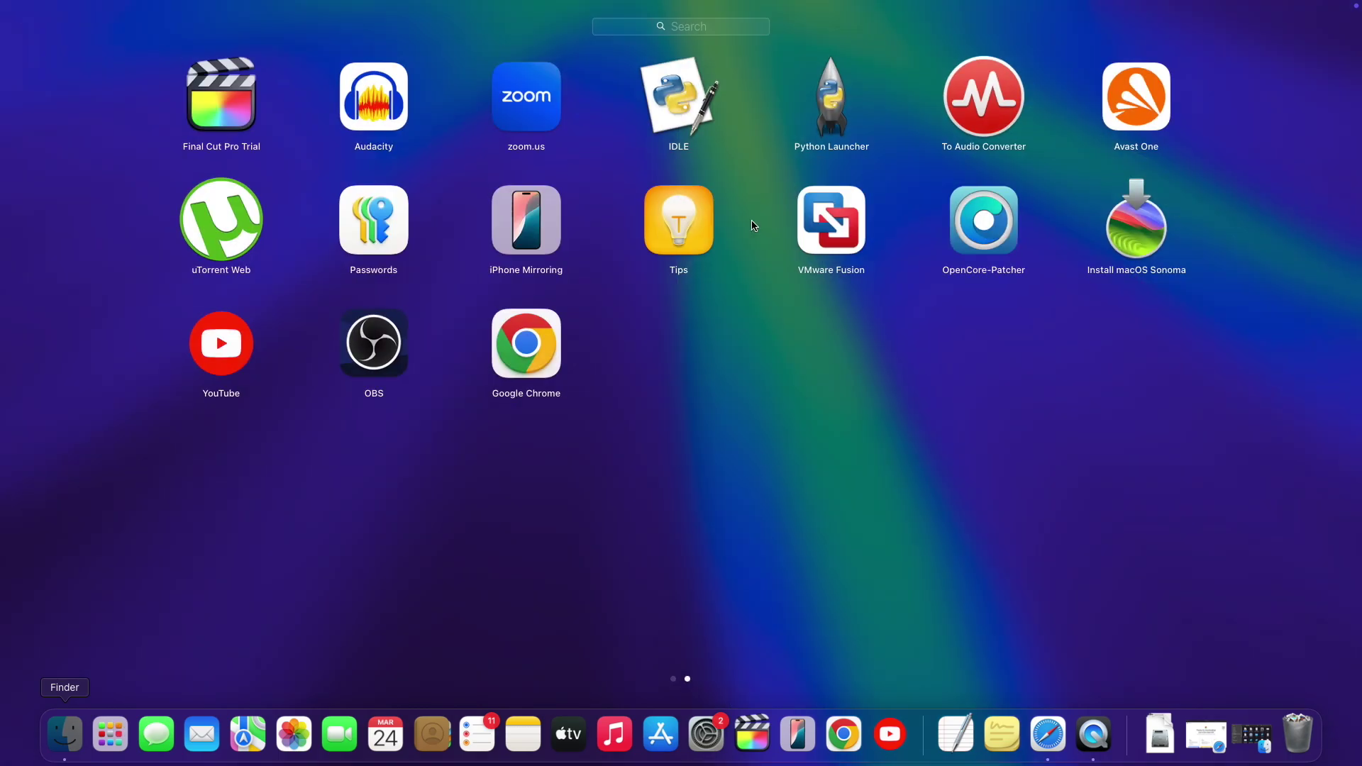
left_click_drag(781, 407, 900, 398)
left_click(900, 398)
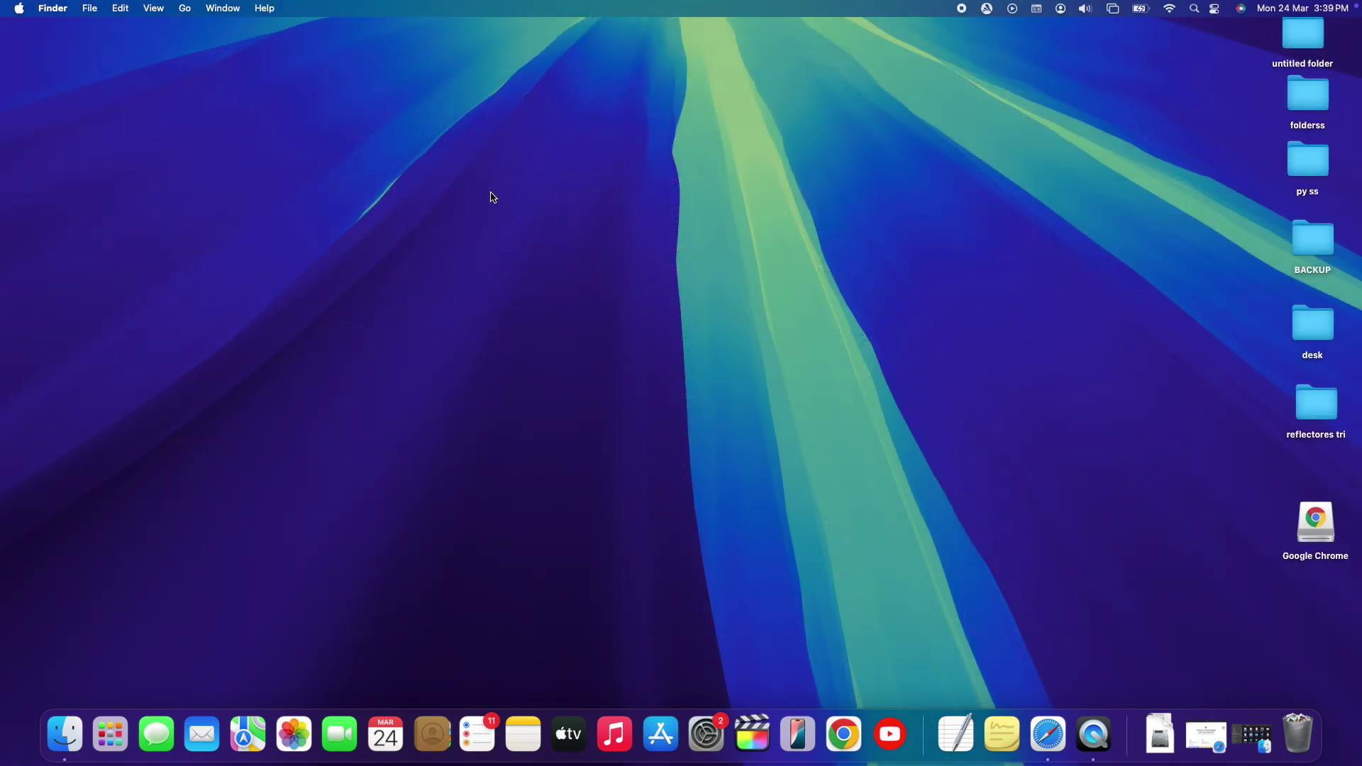
left_click(837, 731)
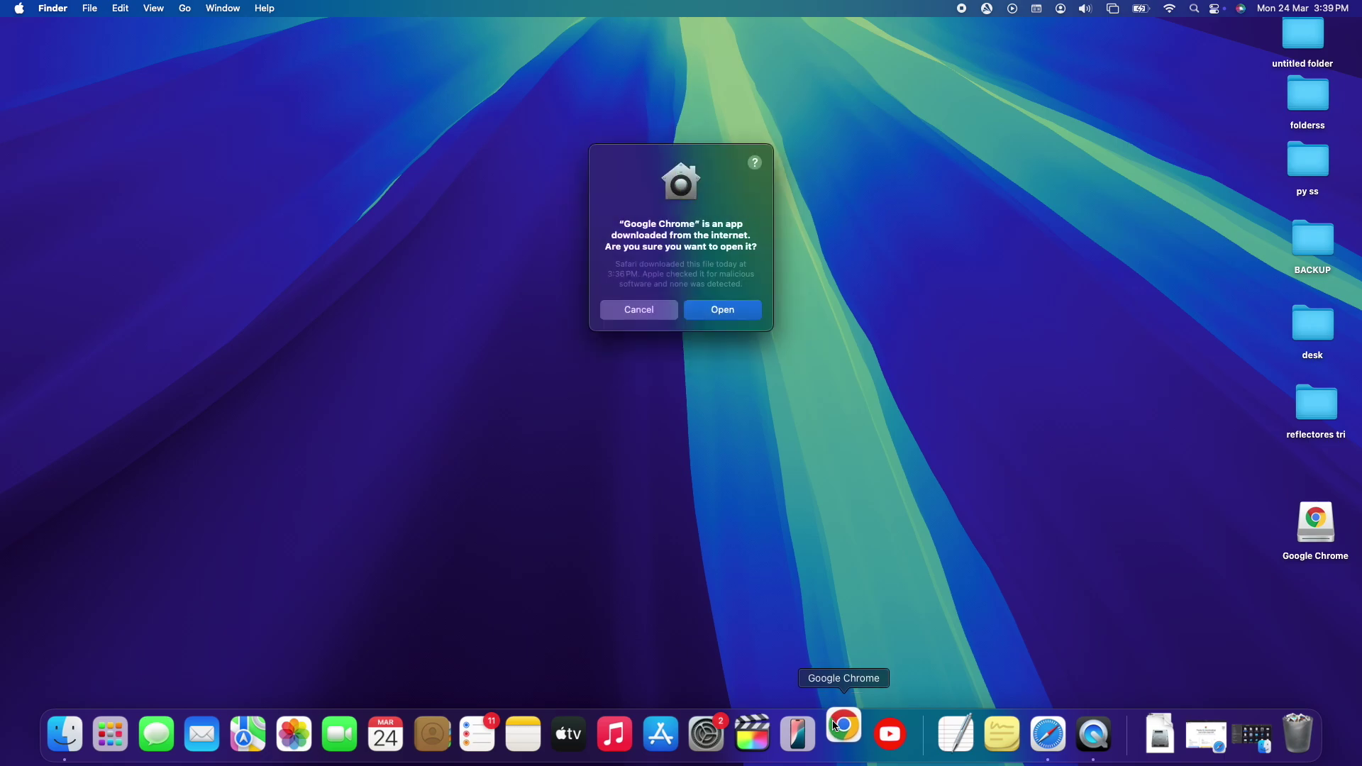
Confirm opening the downloaded Chrome app and choose Don't Allow for notifications
left_click(722, 310)
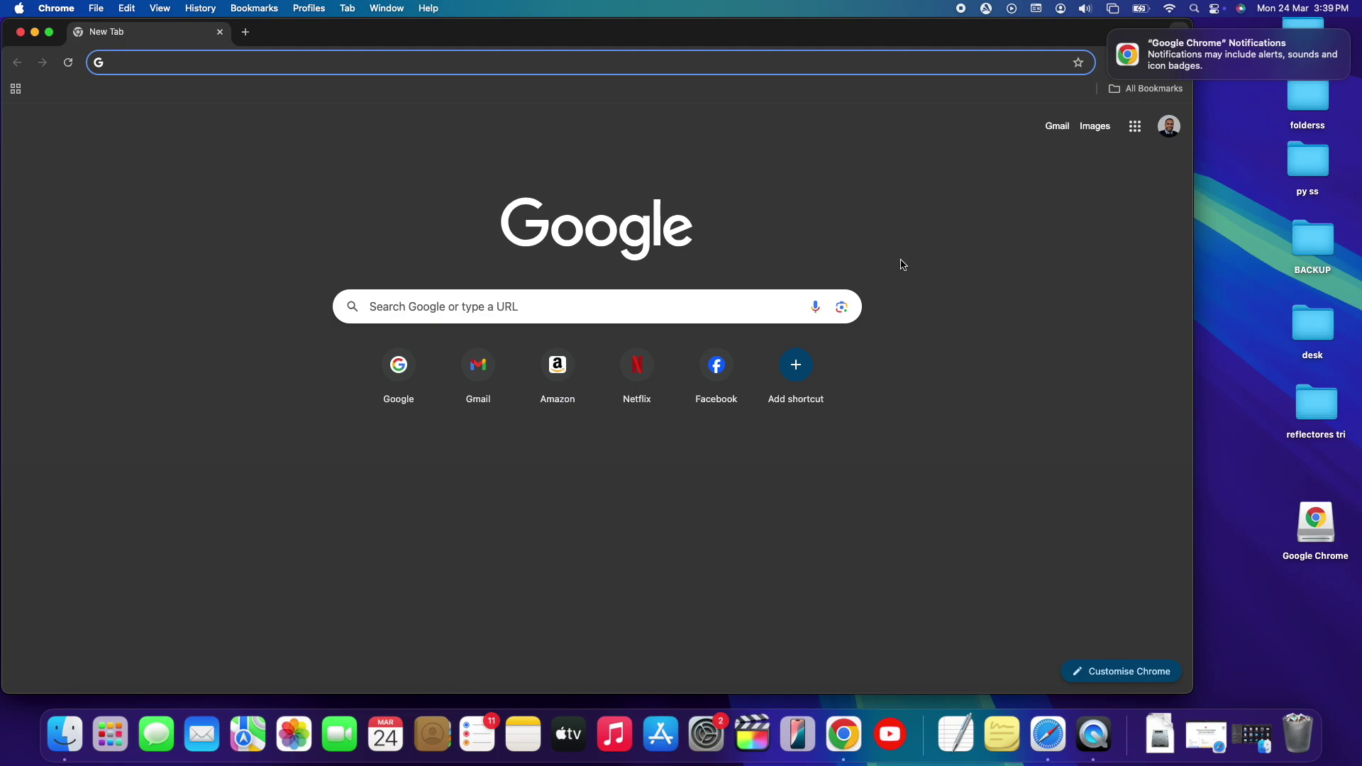
mouse_move(1121, 45)
left_click(1313, 66)
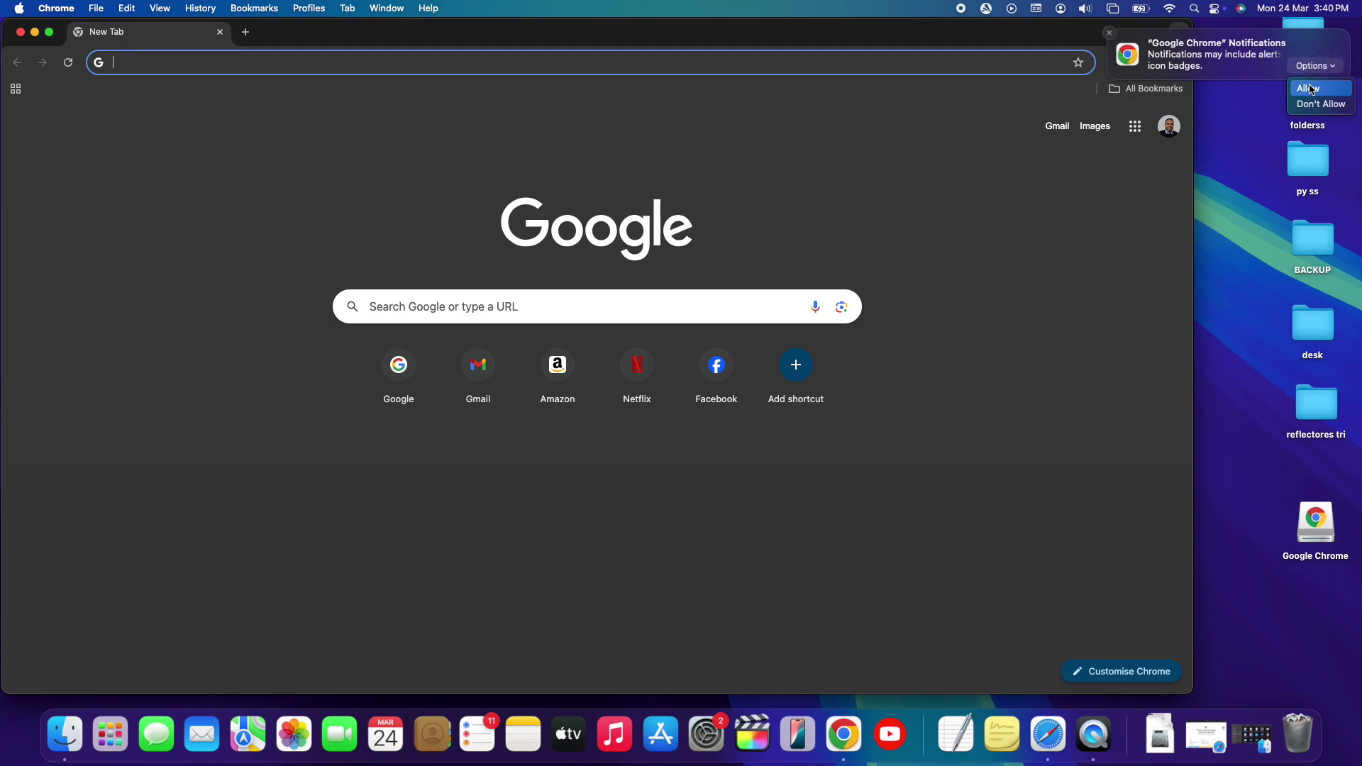
left_click(1311, 104)
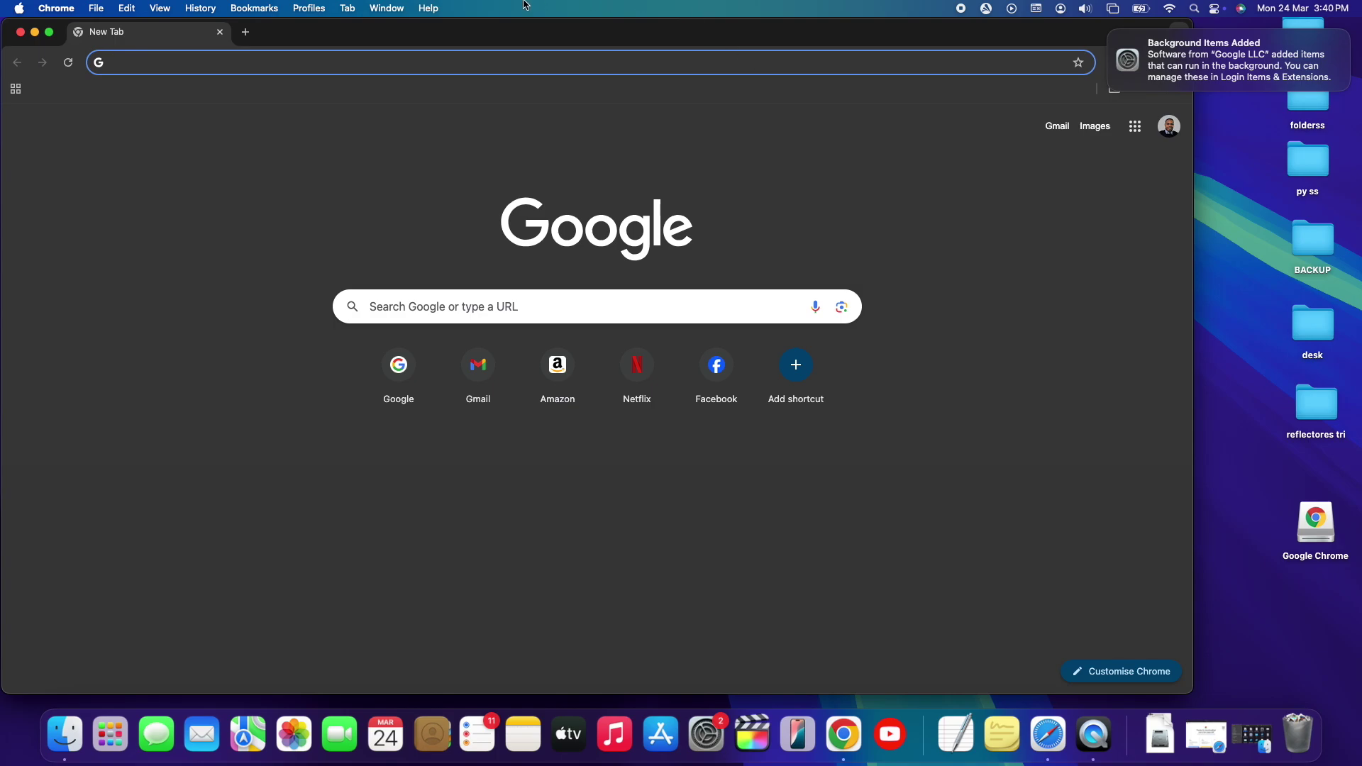
Reposition the Chrome window and dismiss the address bar suggestions
left_click_drag(439, 33, 450, 39)
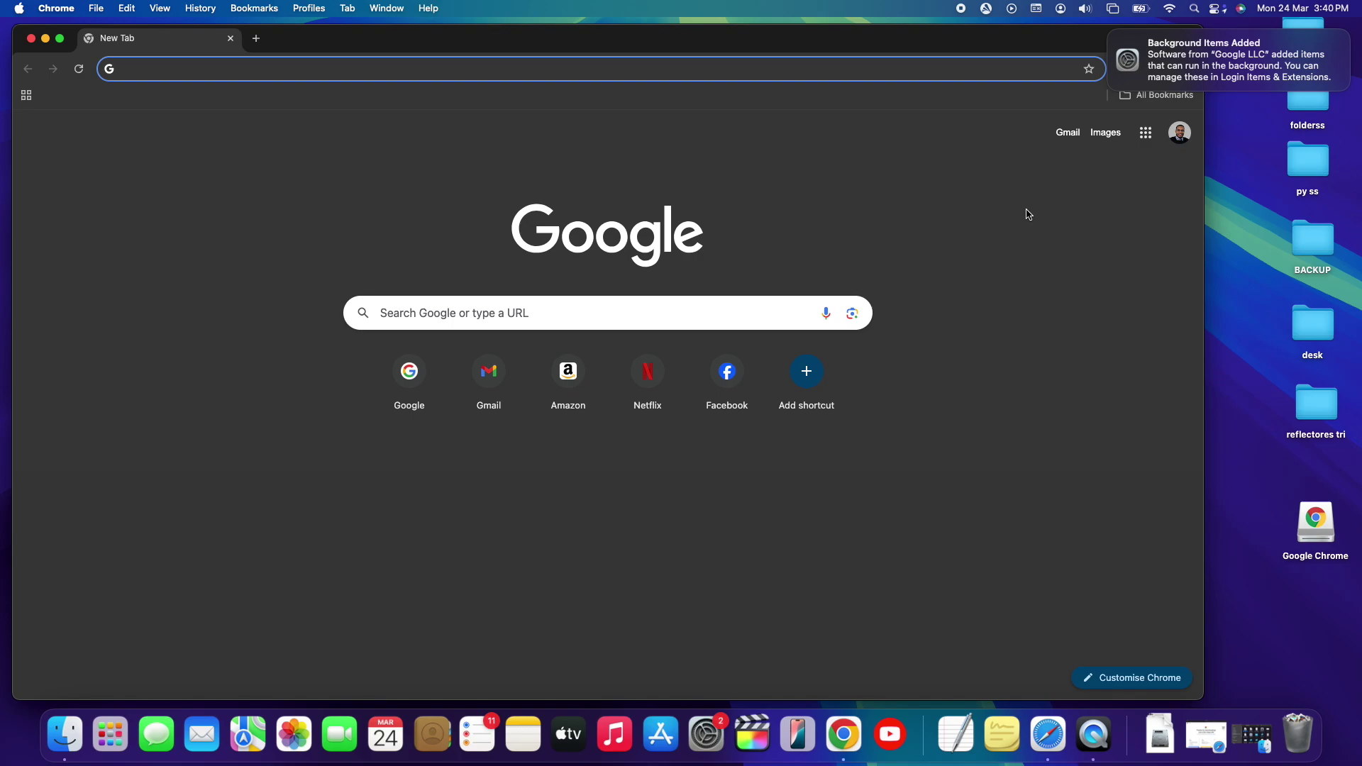
left_click(731, 70)
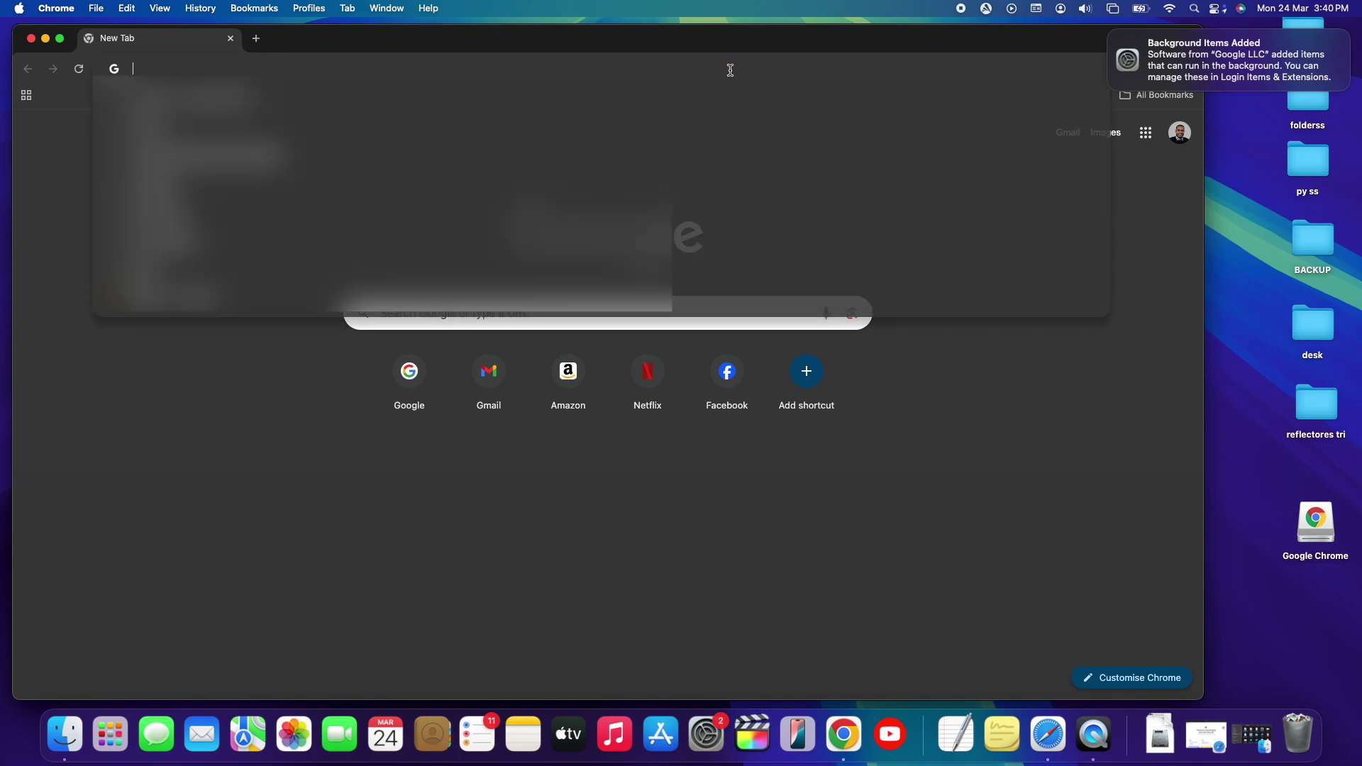
left_click(1055, 410)
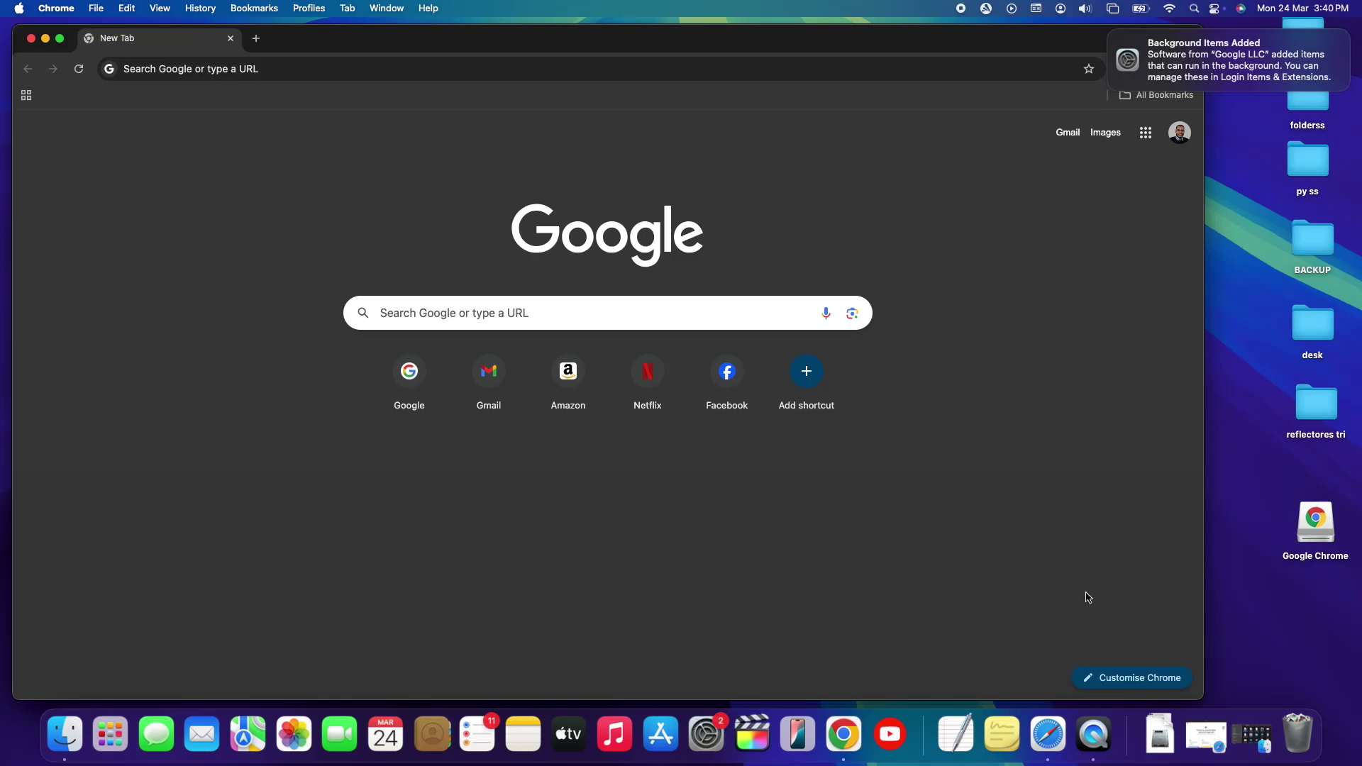
left_click(1099, 682)
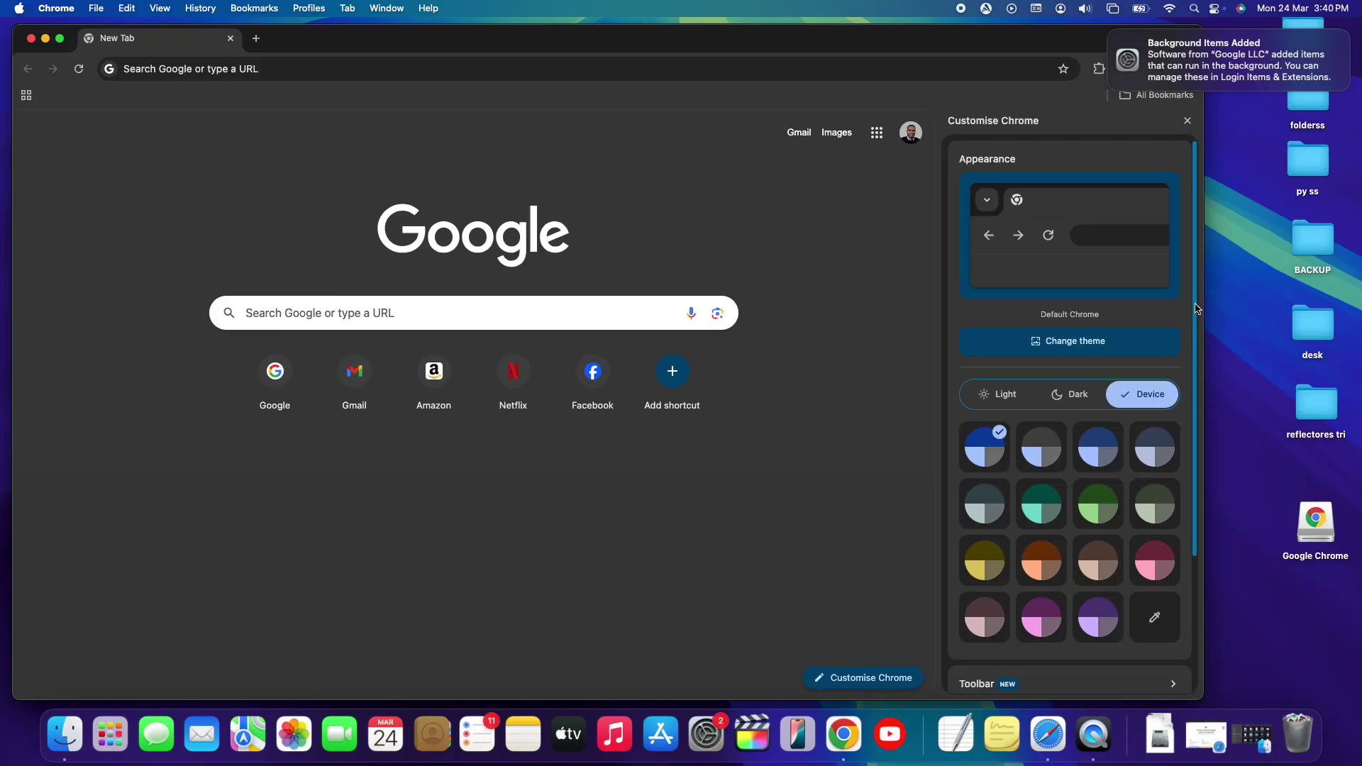
Try the blue, green, brown, pink and purple theme colours, then return to default blue
scroll(1197, 309, "down", 3)
scroll(1191, 284, "up", 3)
left_click(1041, 461)
left_click(1096, 455)
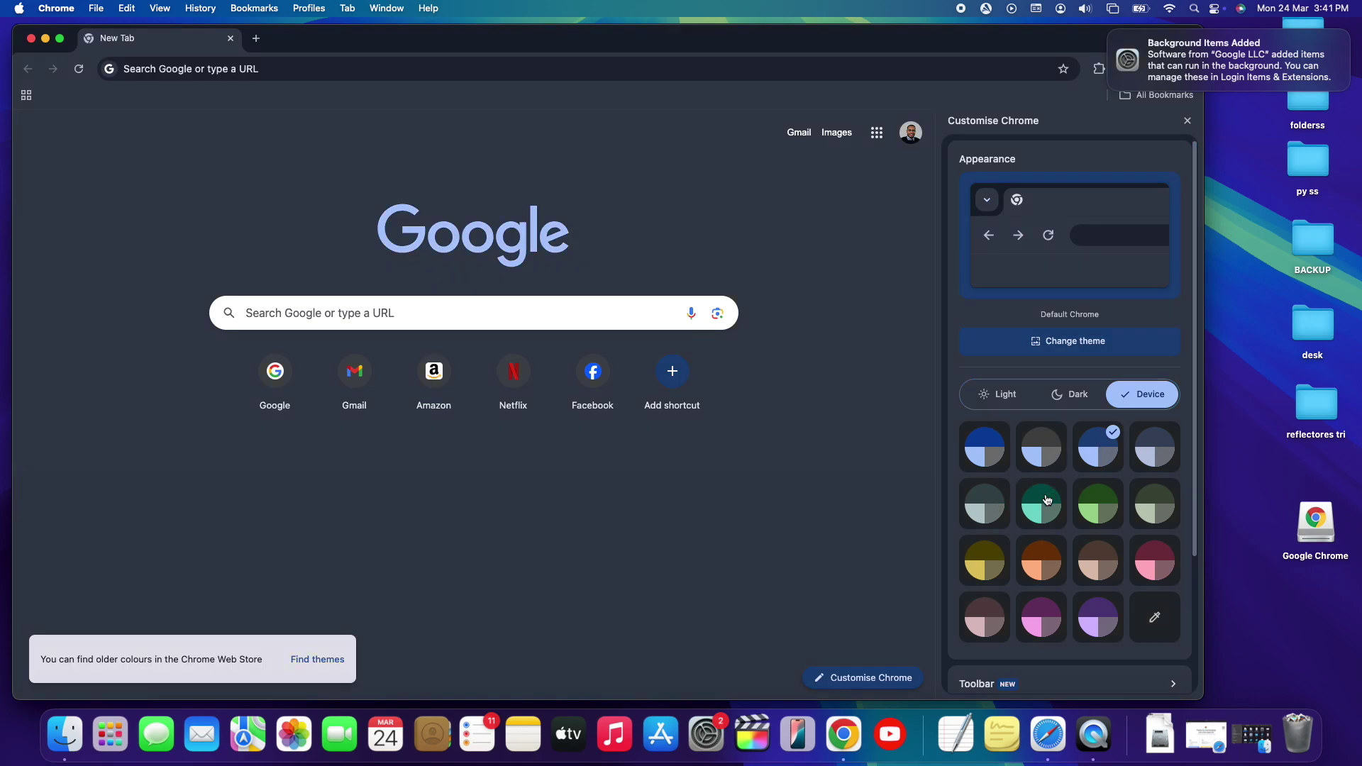
left_click(1098, 502)
left_click(1104, 571)
left_click(1167, 576)
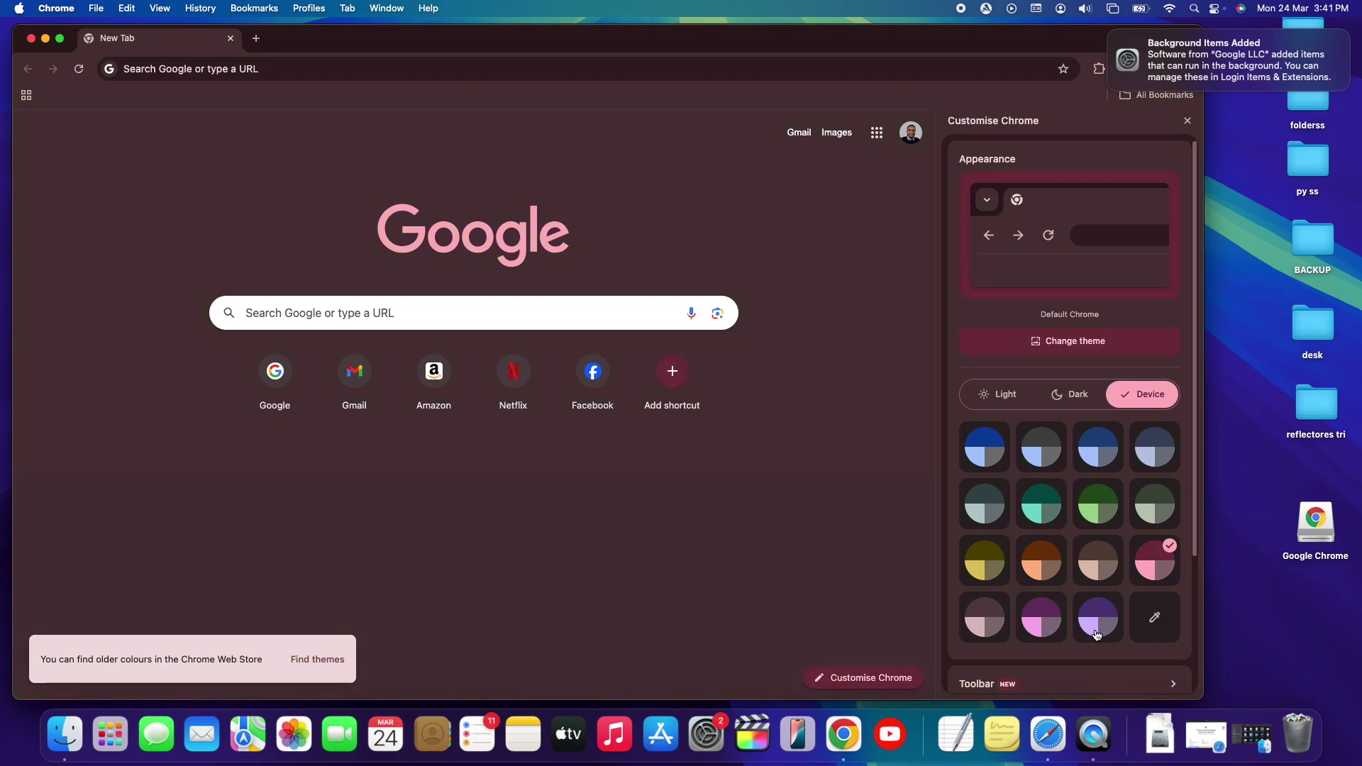
left_click(1098, 642)
left_click(990, 457)
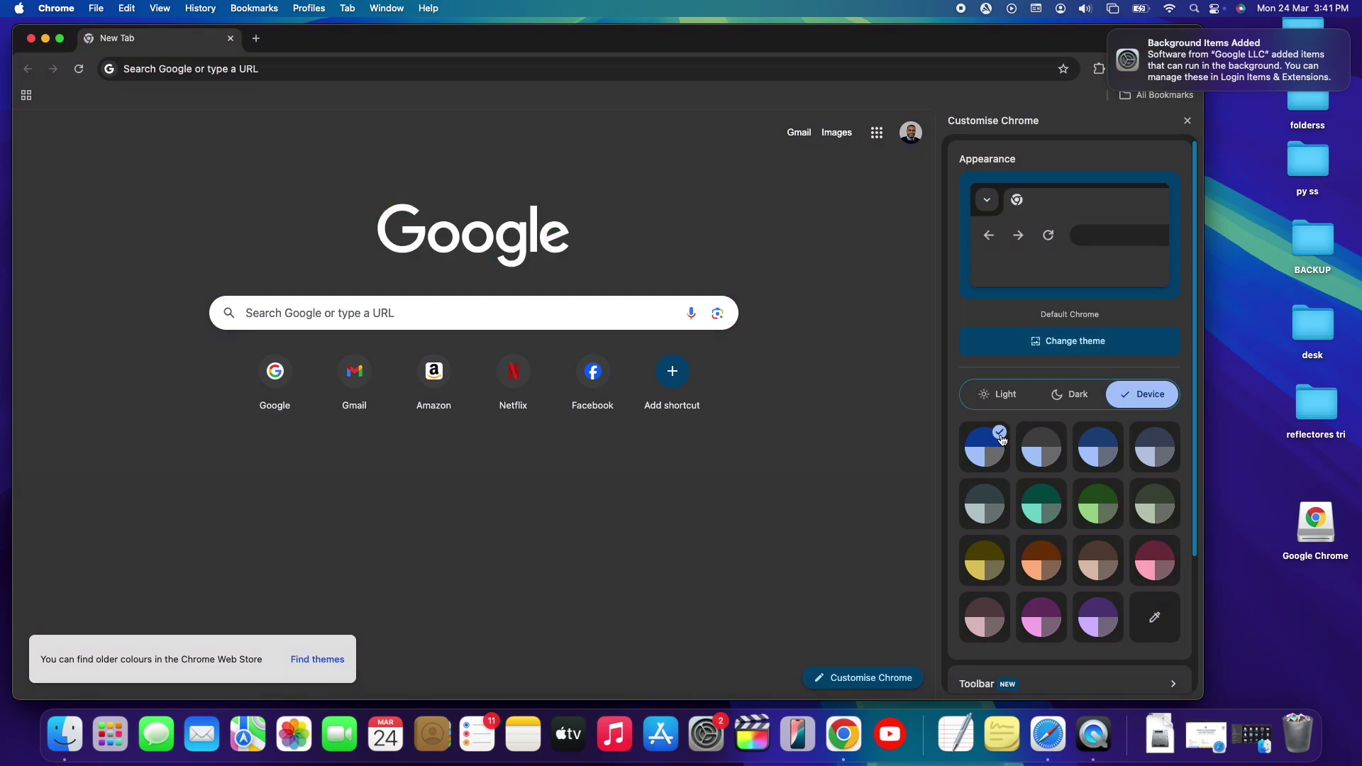
Switch between Light and Dark mode, ending on Device appearance
left_click(998, 395)
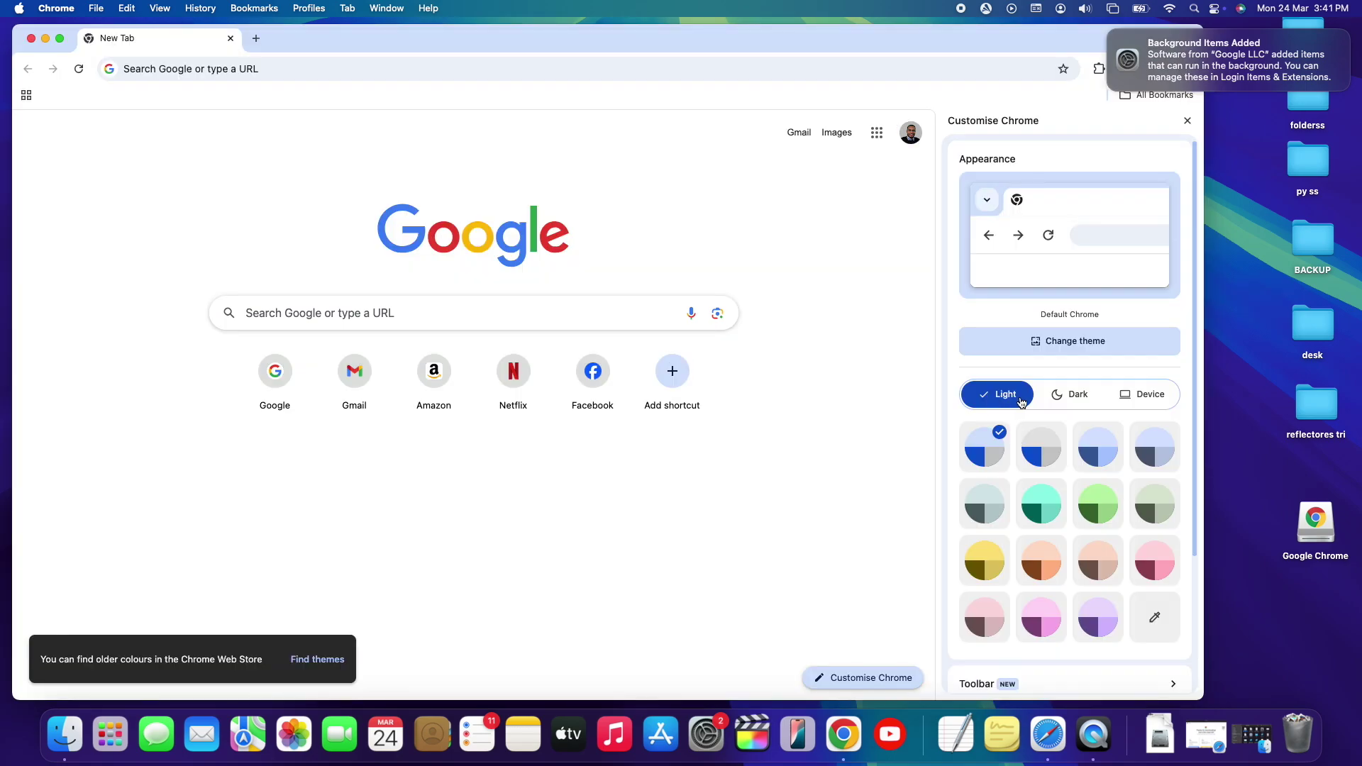
left_click(1072, 393)
left_click(1130, 396)
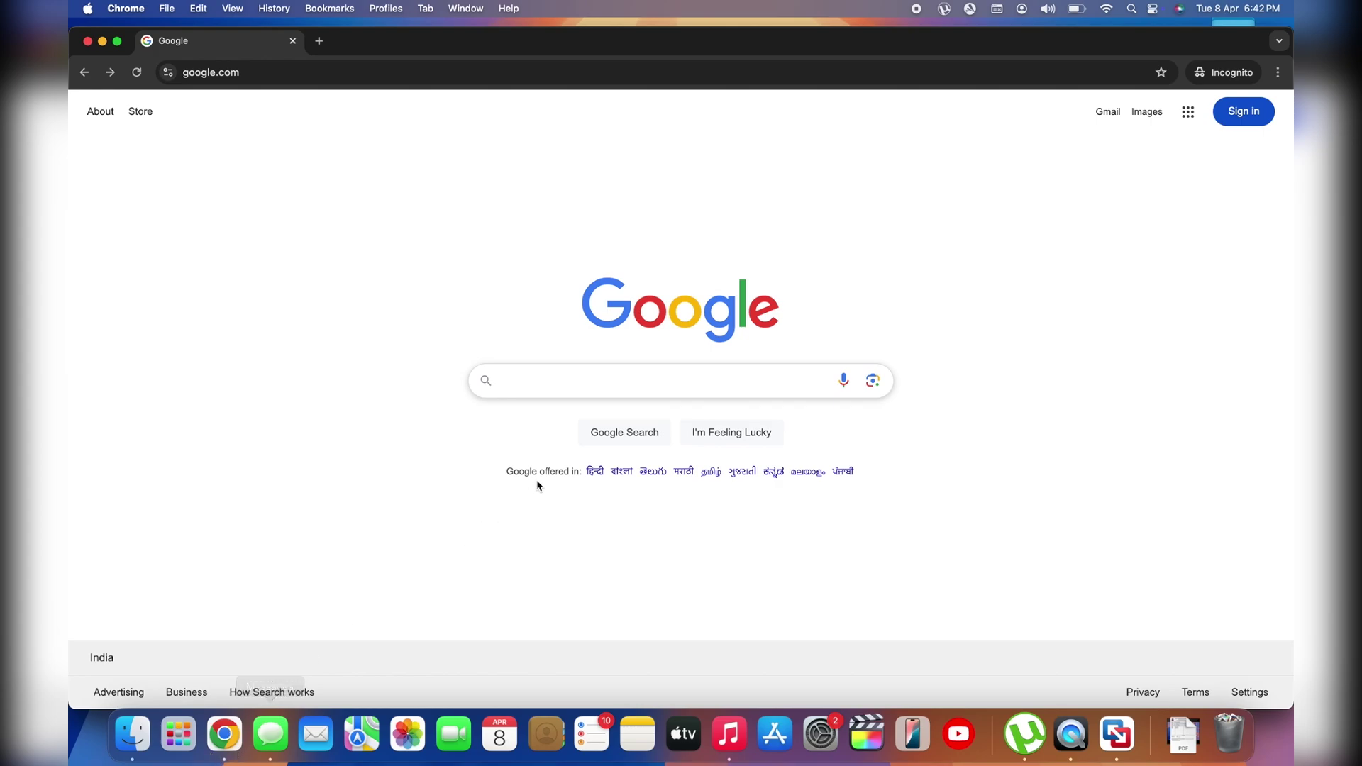
Search Google for 'google chrome logo' and show the image results
left_click(592, 380)
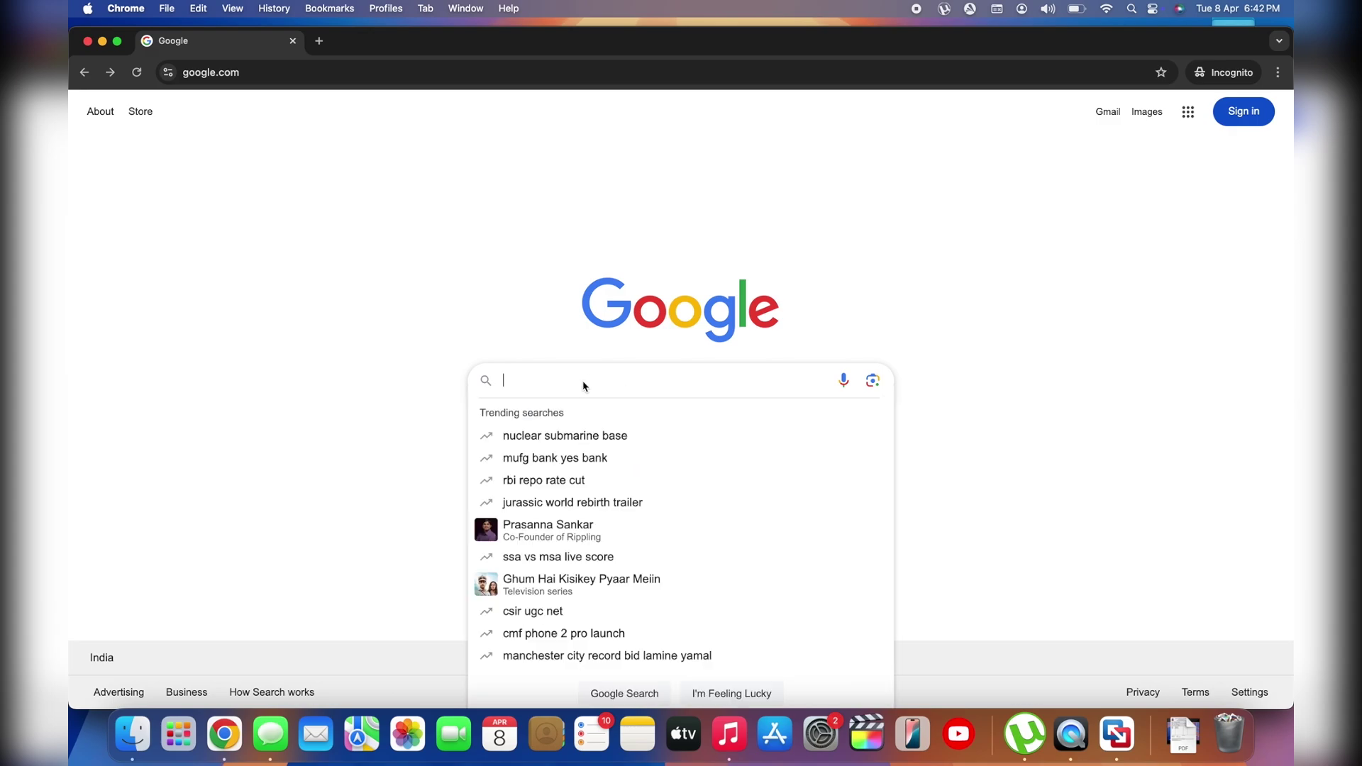
type("google")
key("Down")
key("Down")
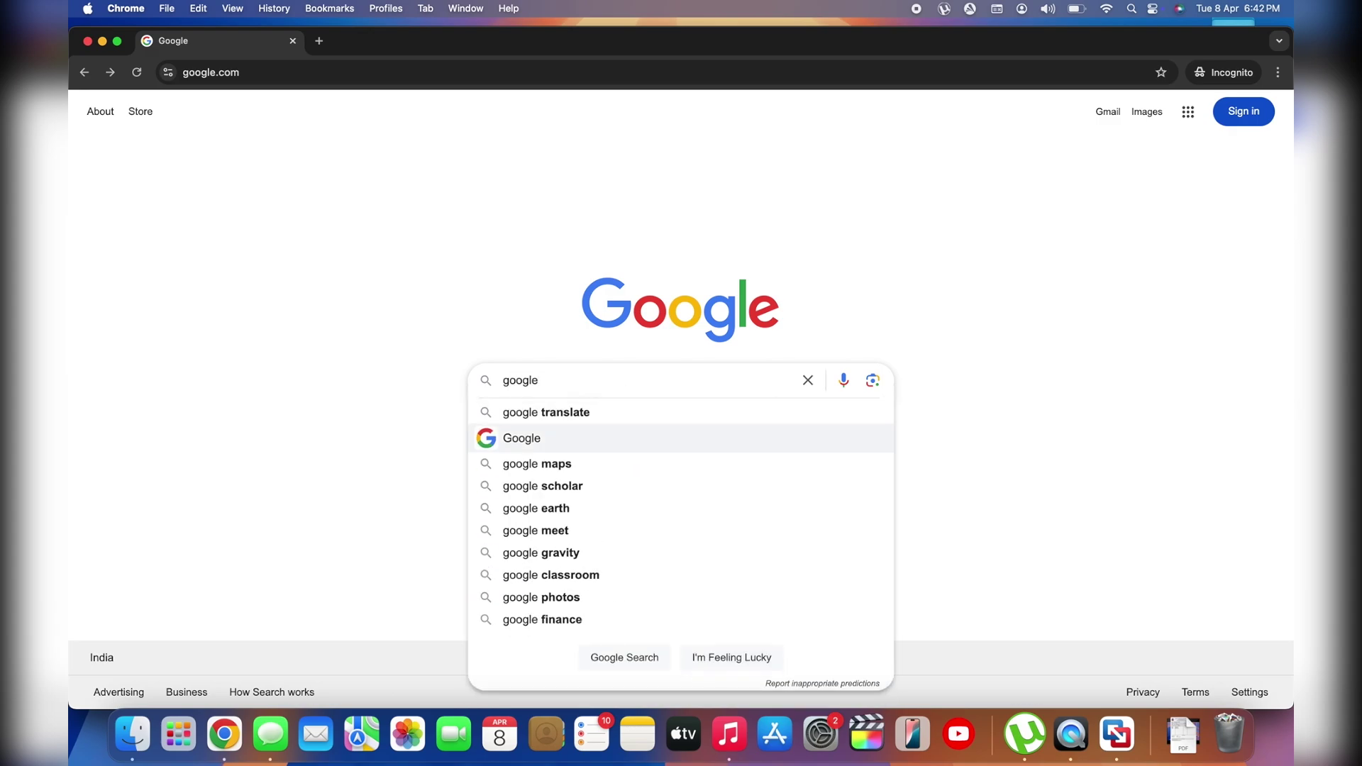
type("chrome")
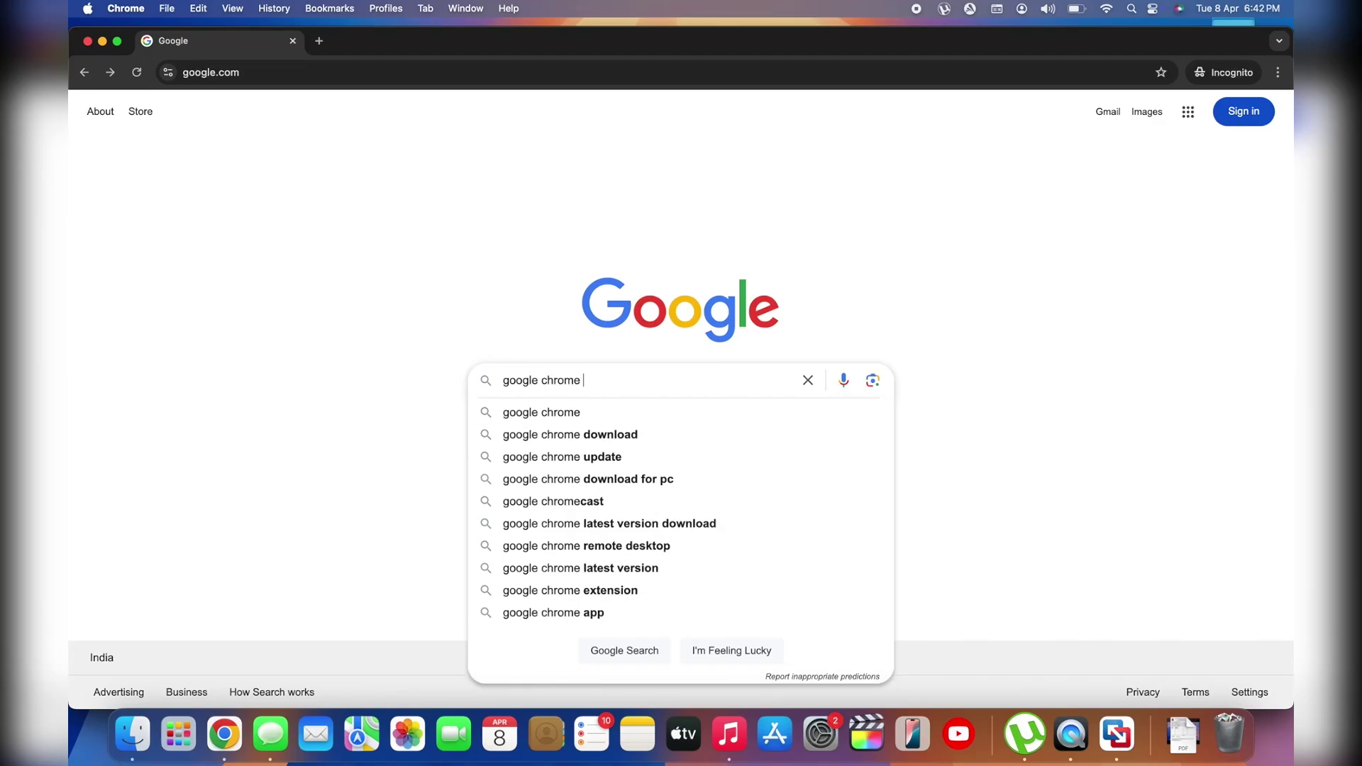
type(" logo")
key("Return")
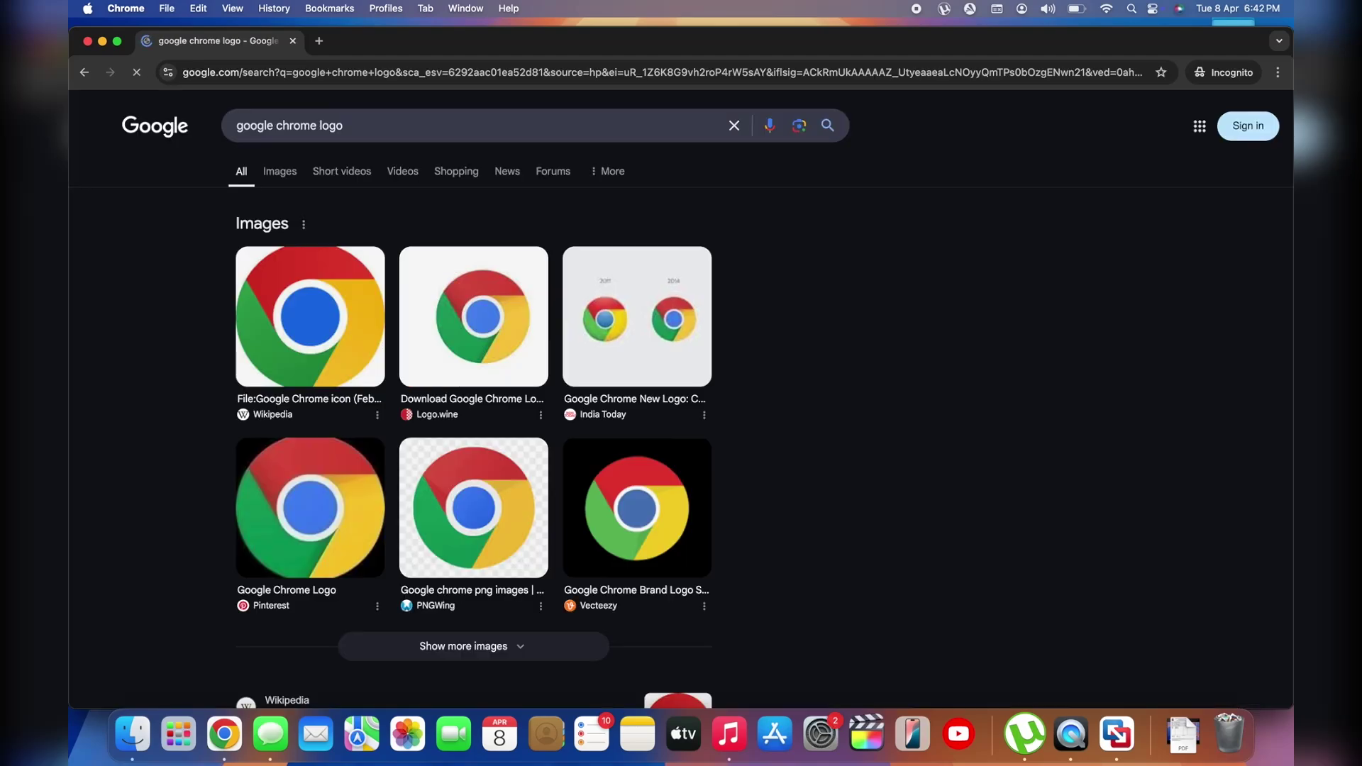
left_click(279, 172)
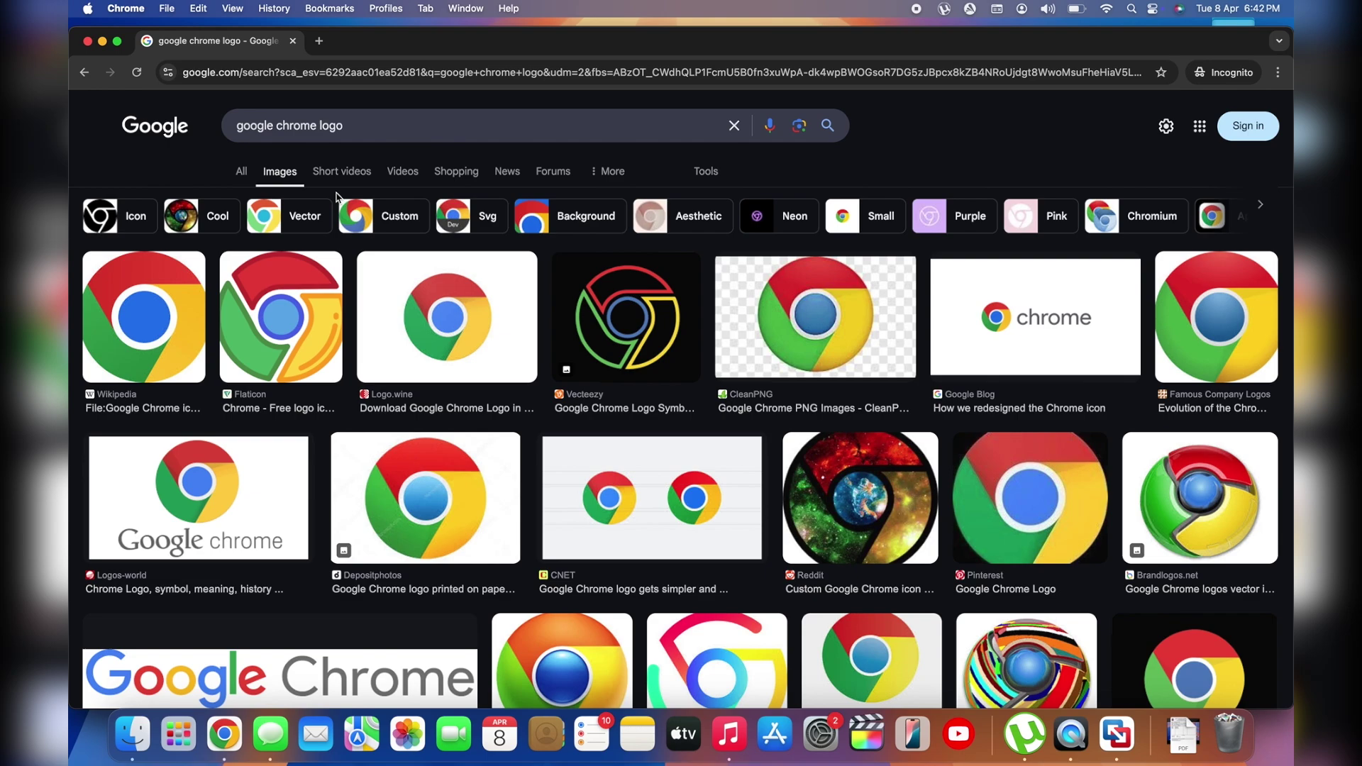
After checking a CleanPNG result, open the Flaticon Chrome logo icon page in a new tab
left_click(805, 322)
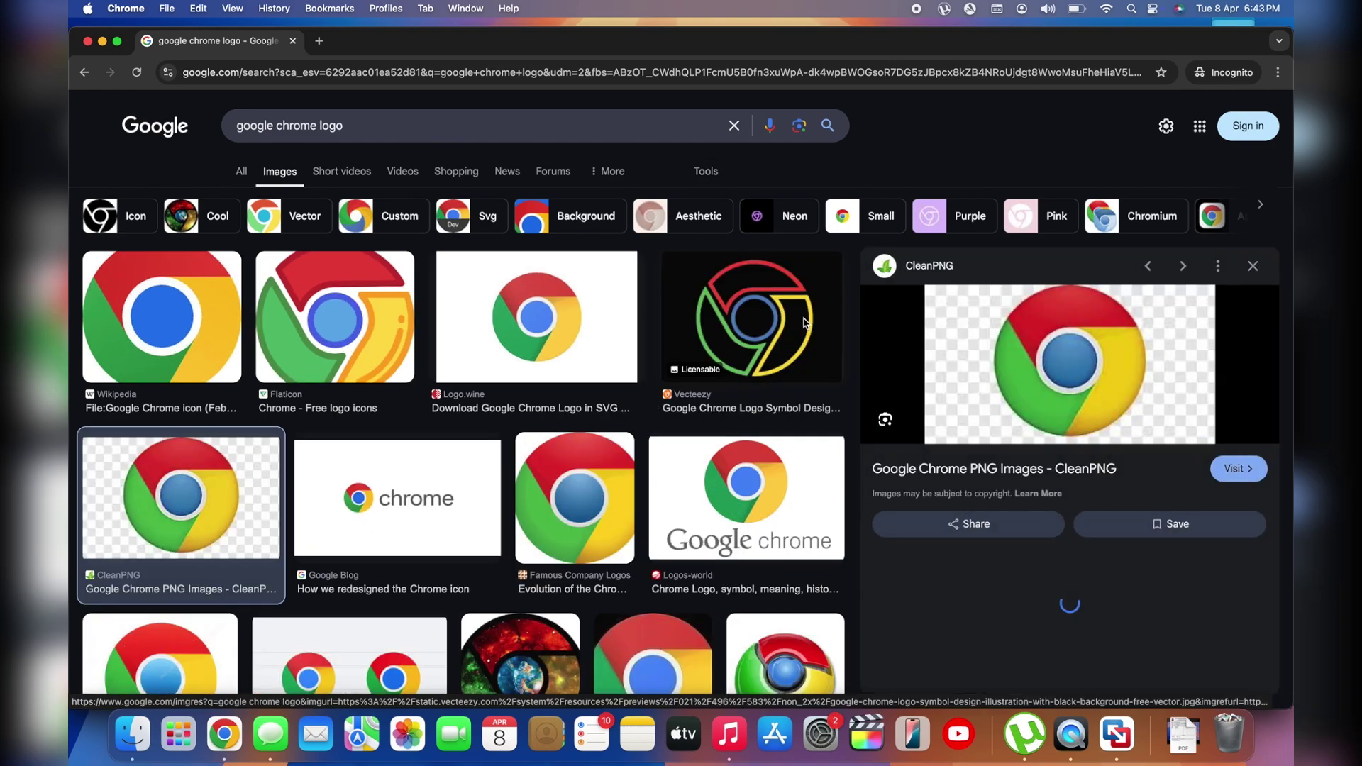
left_click(1234, 470)
left_click(219, 40)
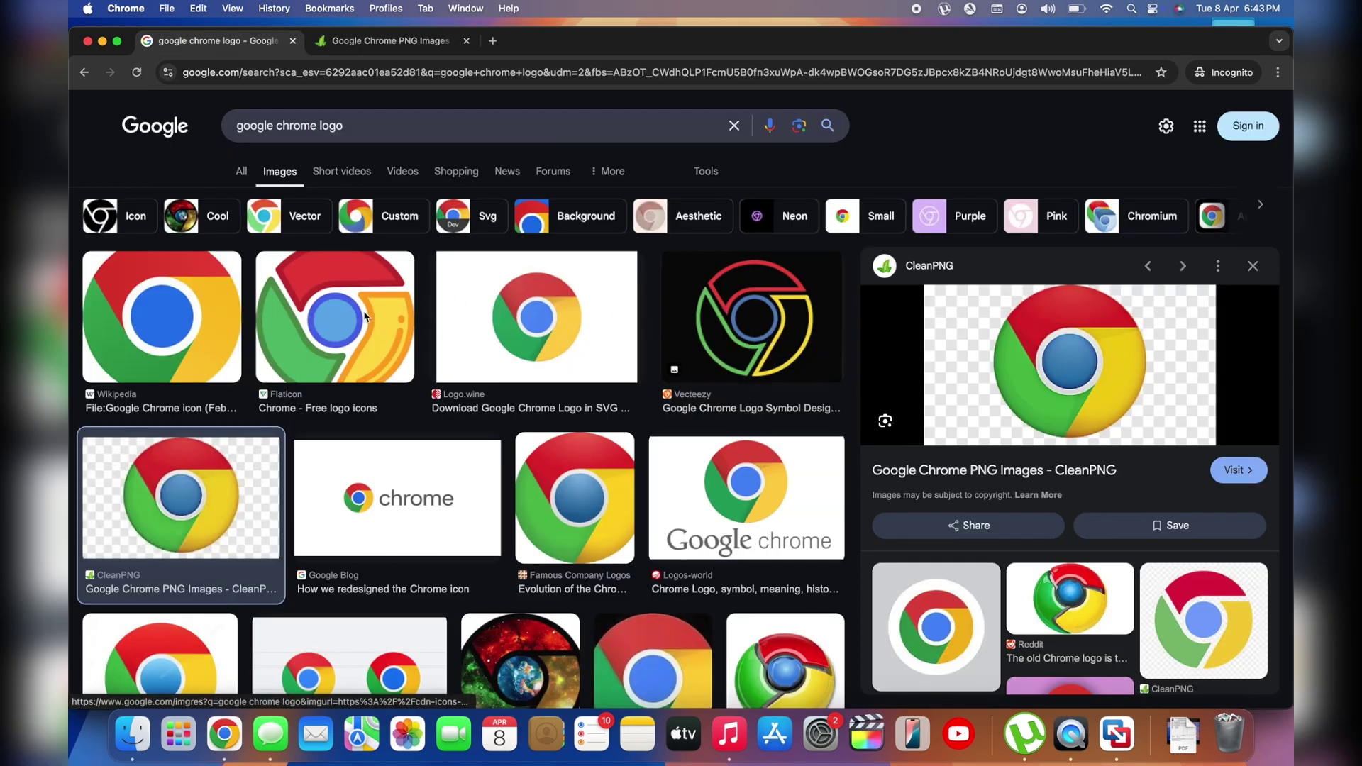
left_click(344, 332)
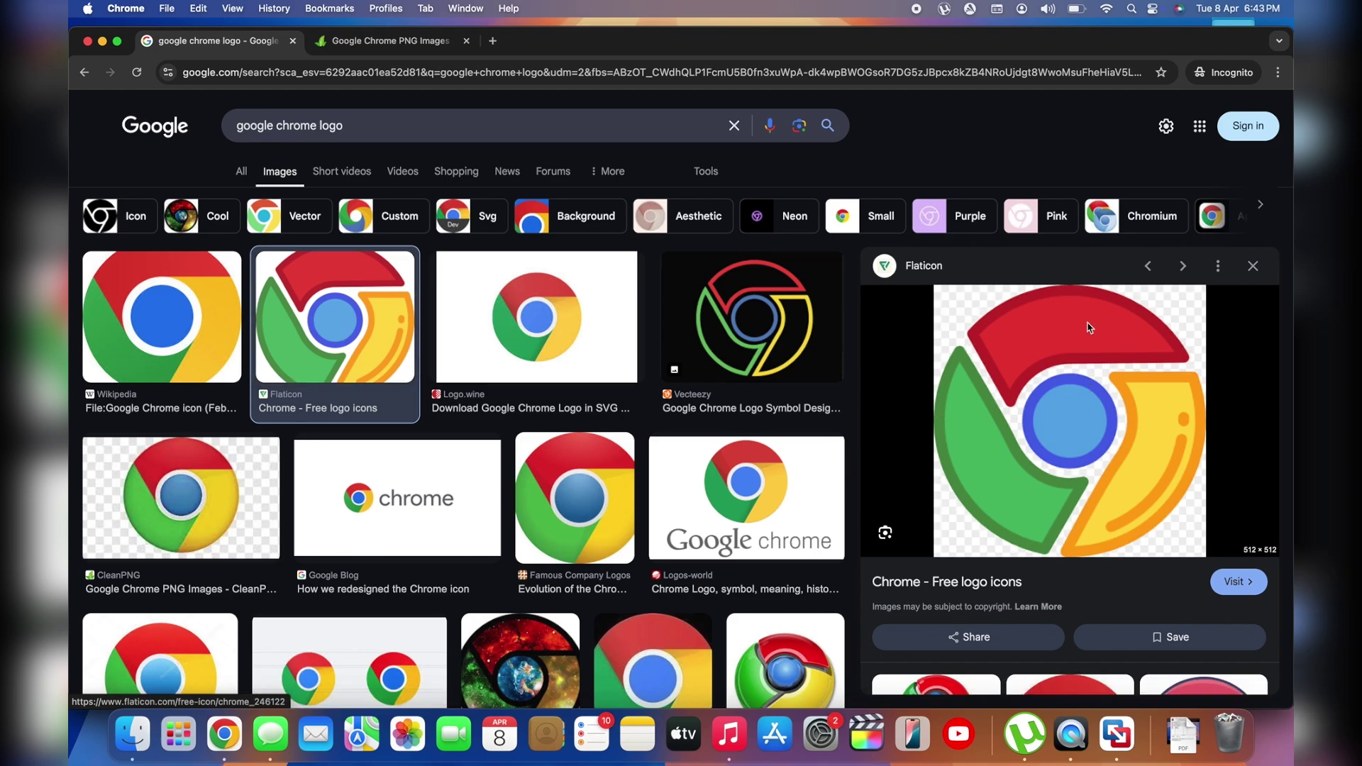
left_click(1066, 451)
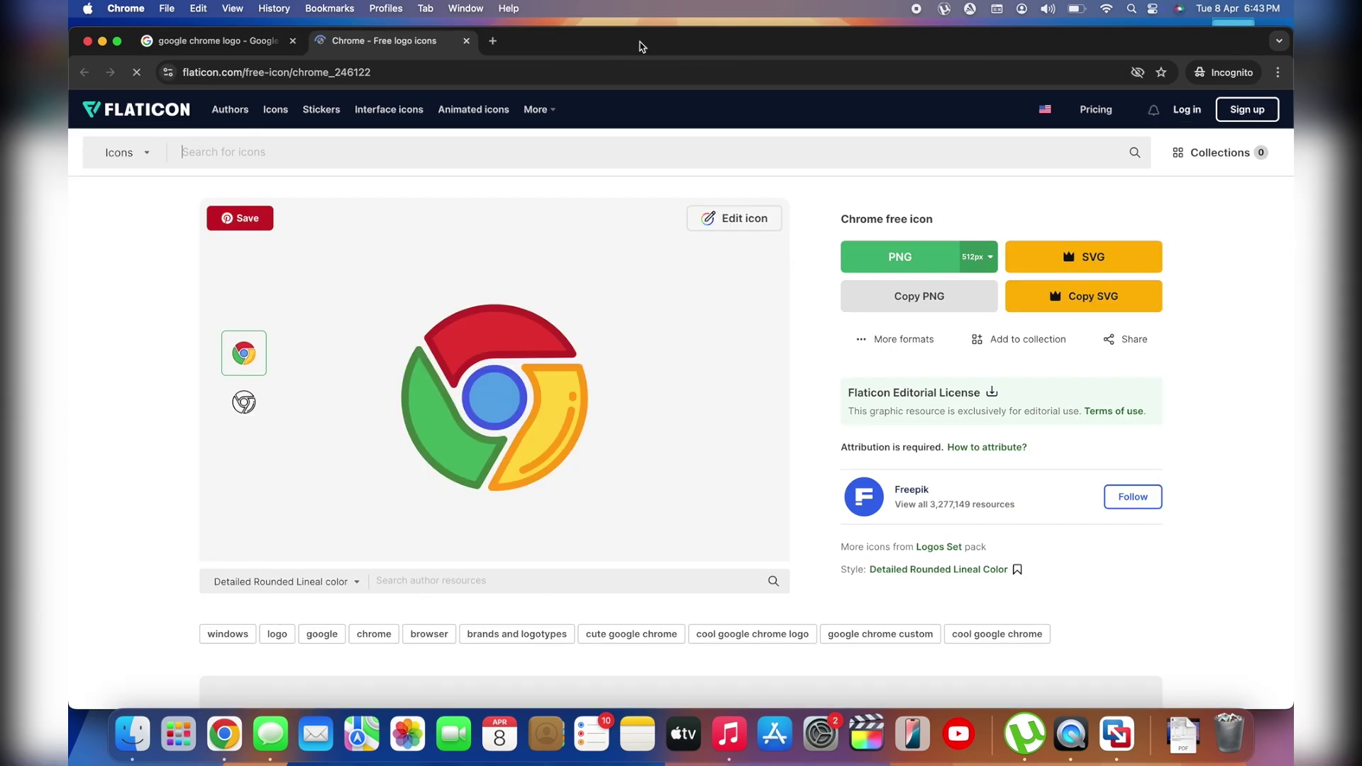
Download the free Chrome PNG as chrome.png to the Desktop and minimize the browser
left_click(914, 259)
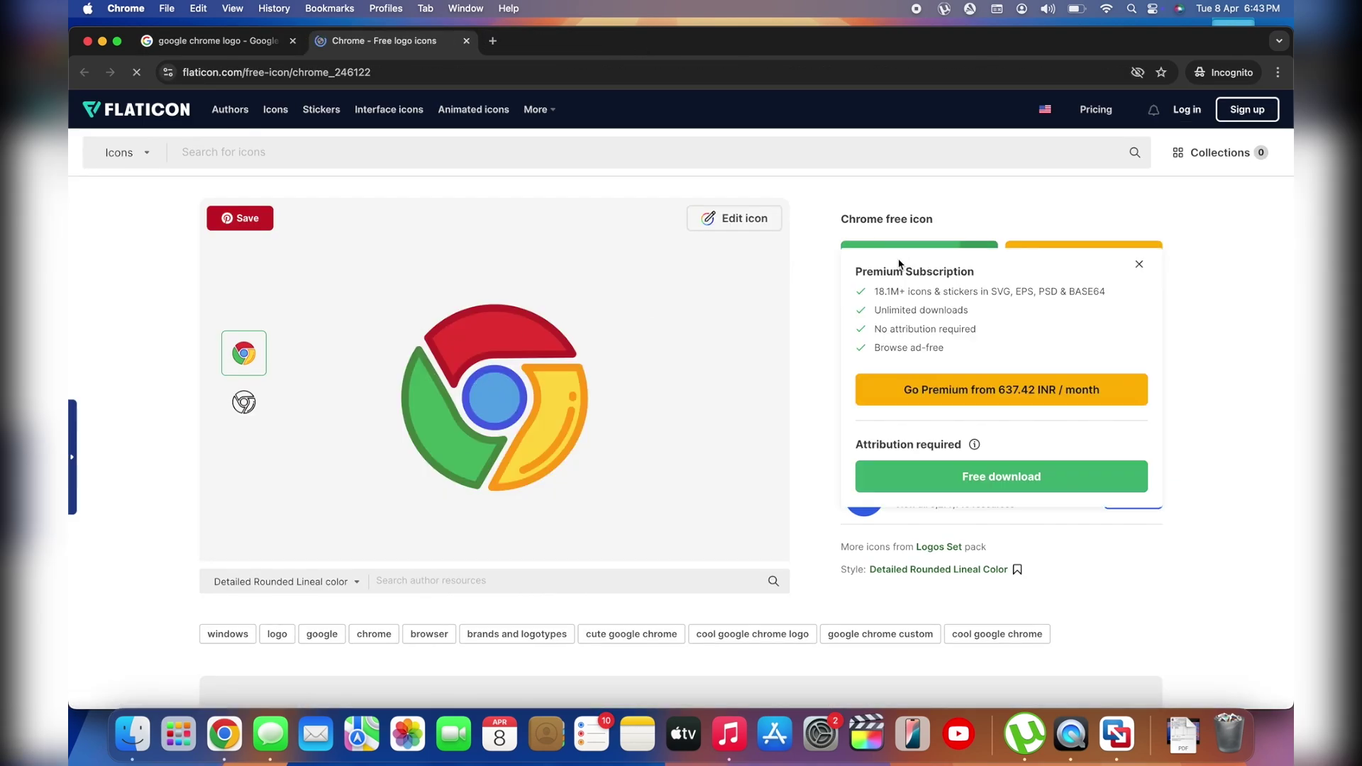
left_click(965, 473)
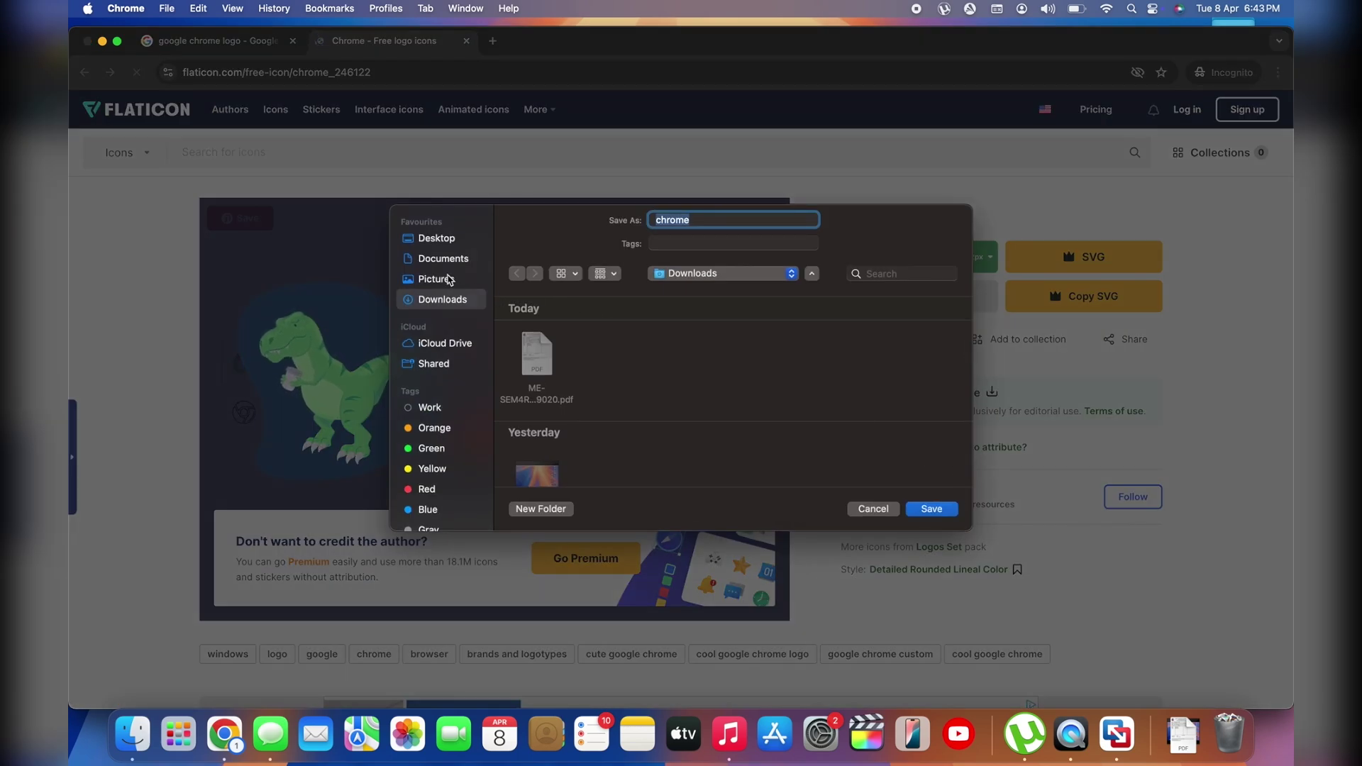
left_click(437, 239)
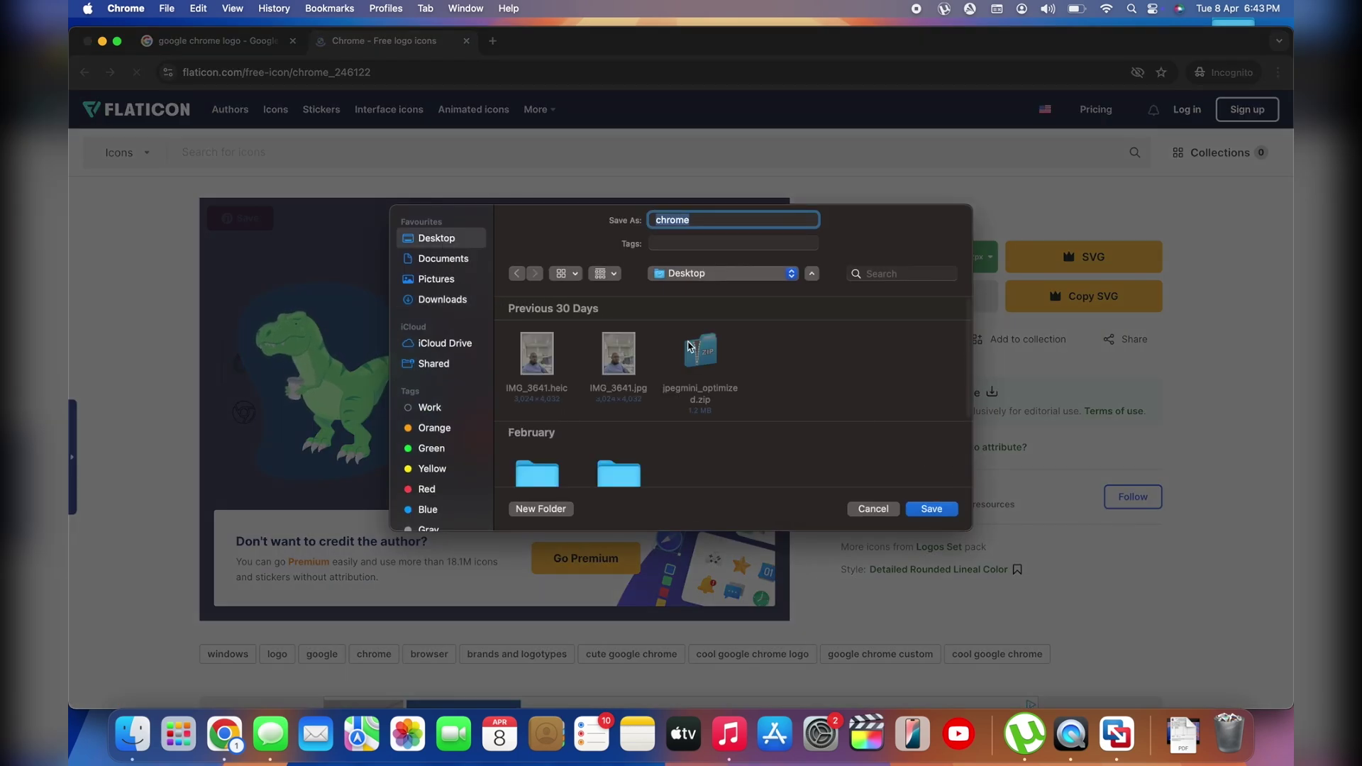
left_click(931, 509)
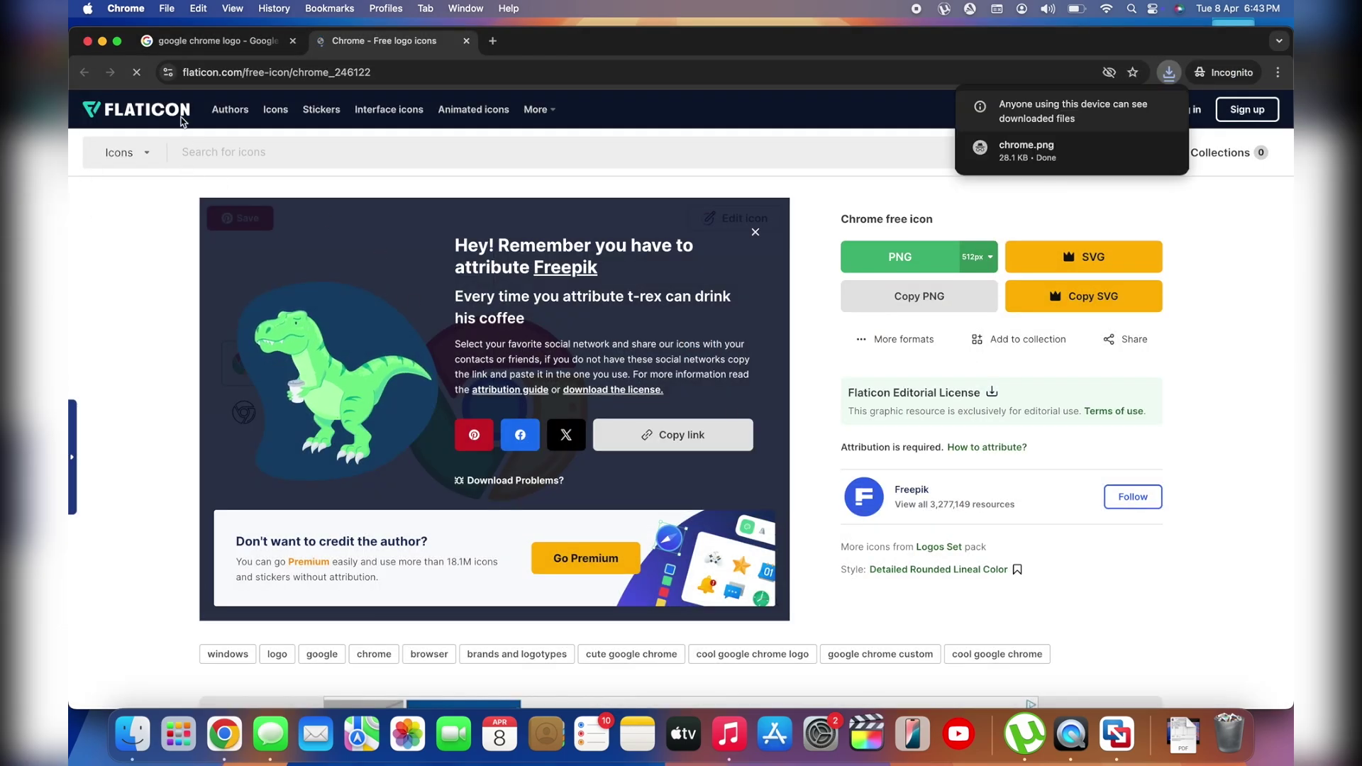
left_click(102, 41)
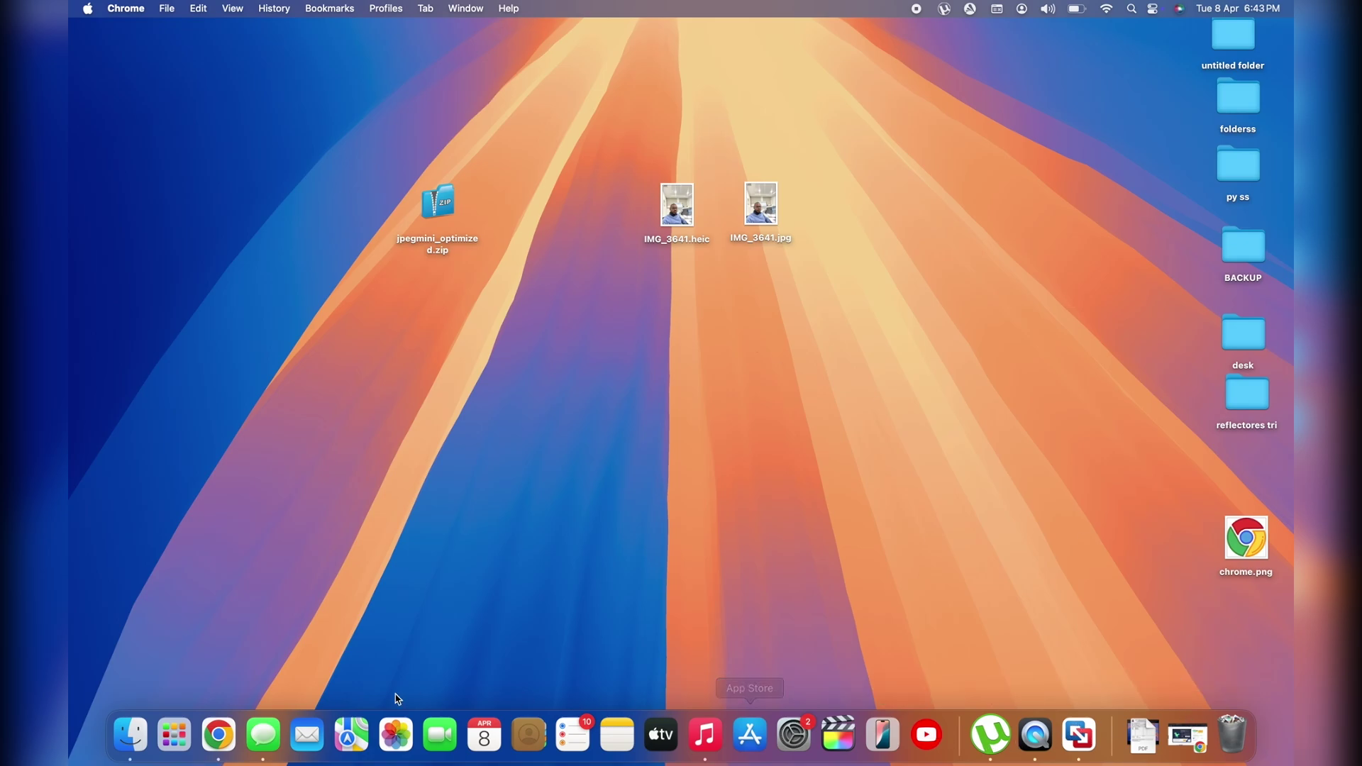
Quit Google Chrome and remove it from the Dock
right_click(218, 735)
left_click(239, 690)
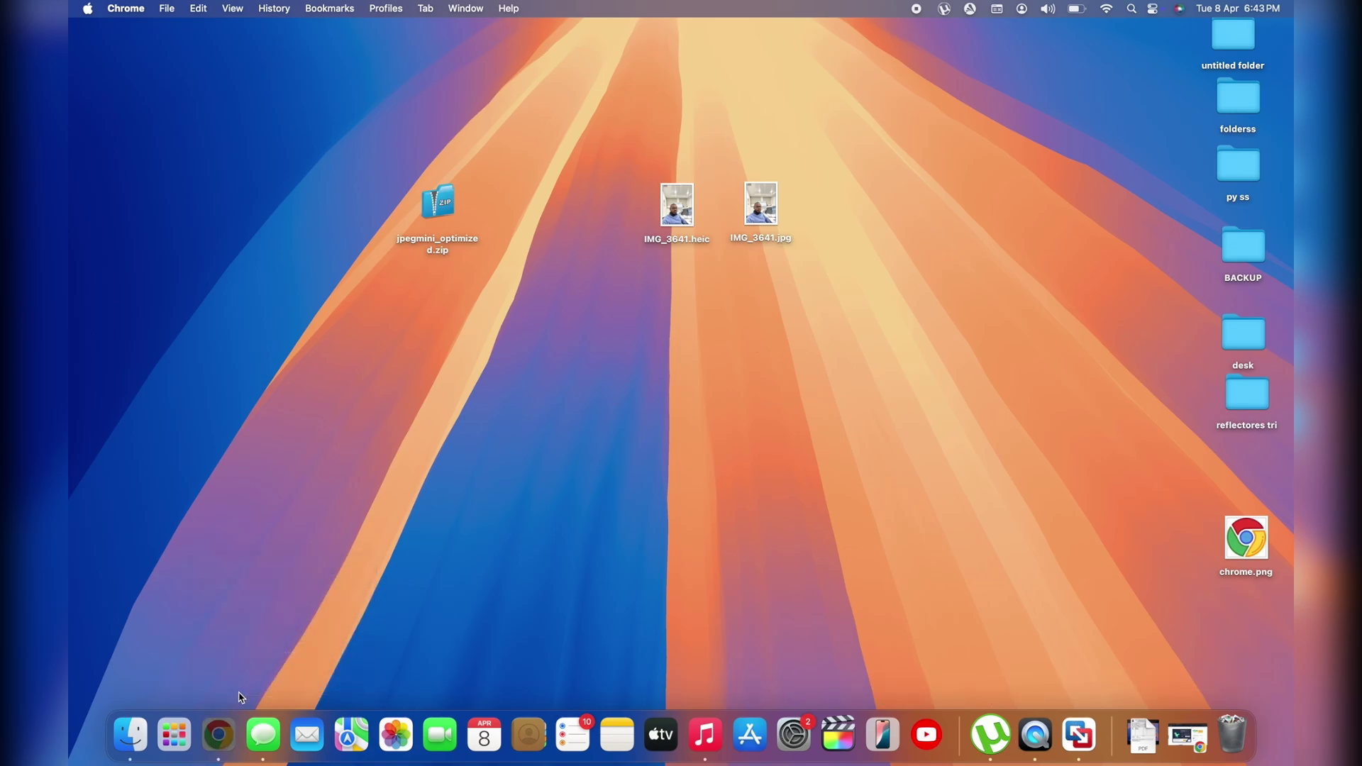
right_click(220, 738)
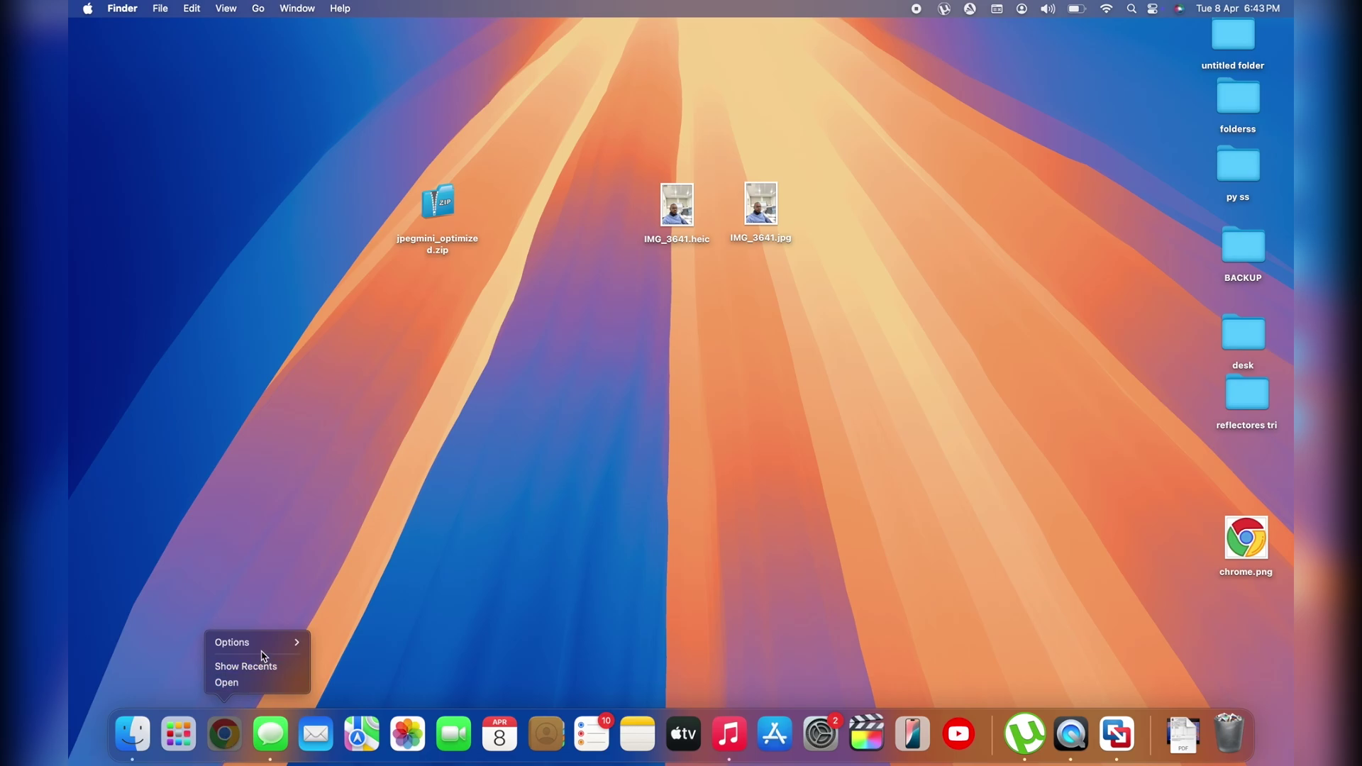
mouse_move(267, 642)
left_click(345, 642)
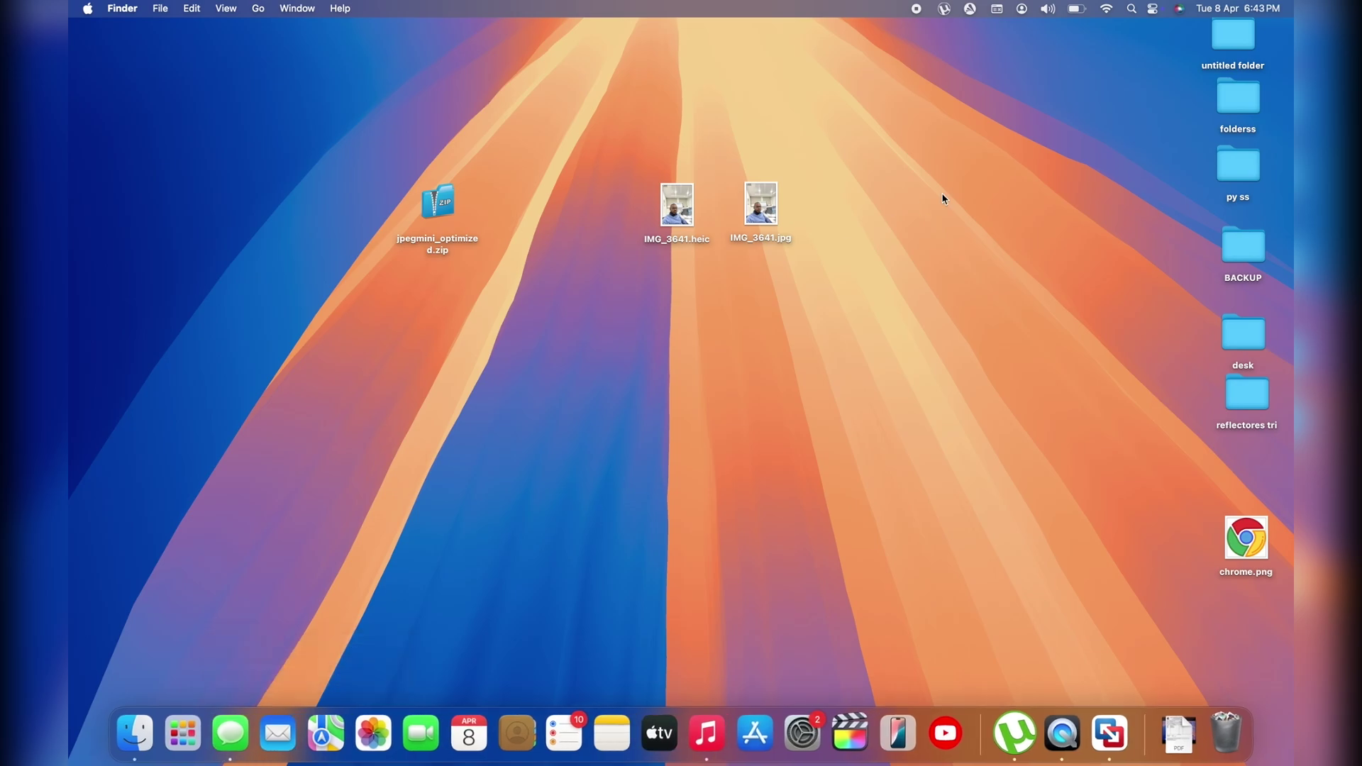
Find 'applica' in Spotlight and open the Applications folder
left_click(1132, 9)
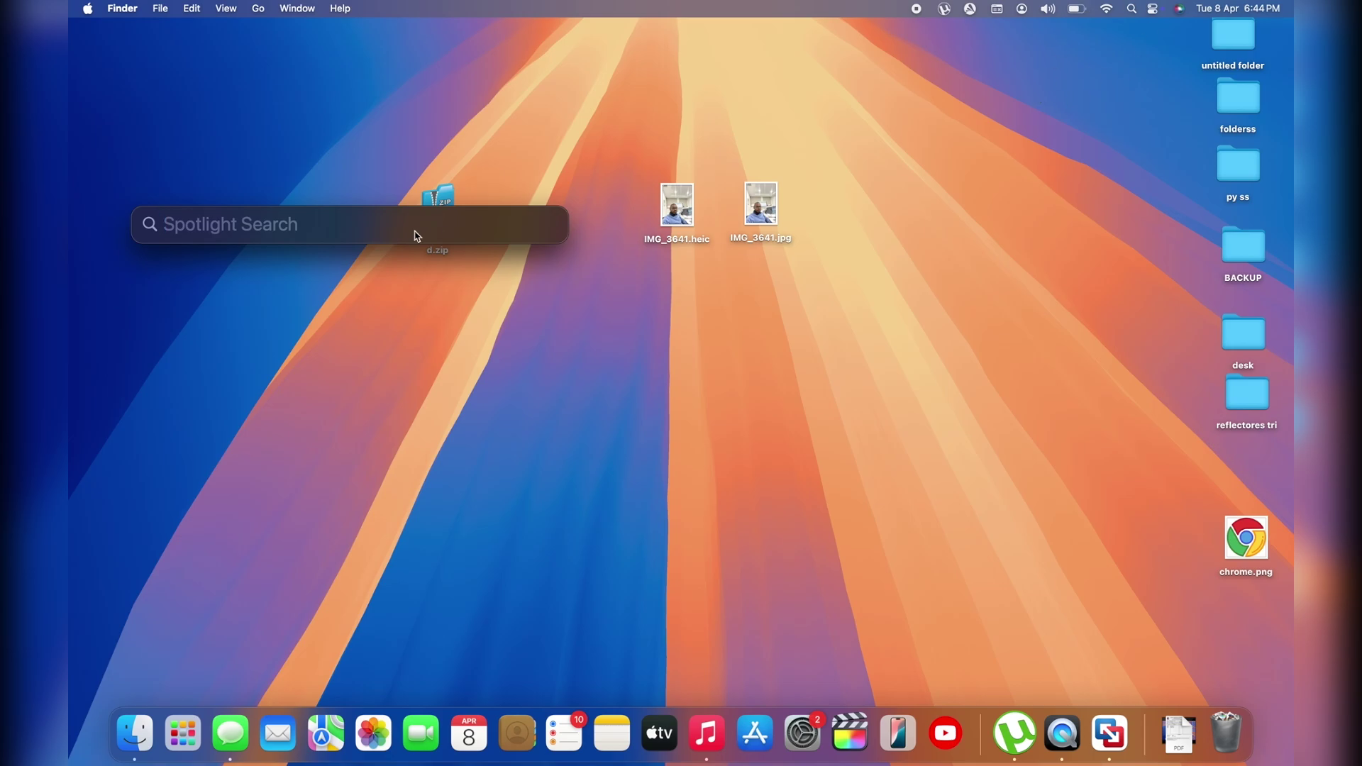
type("applica")
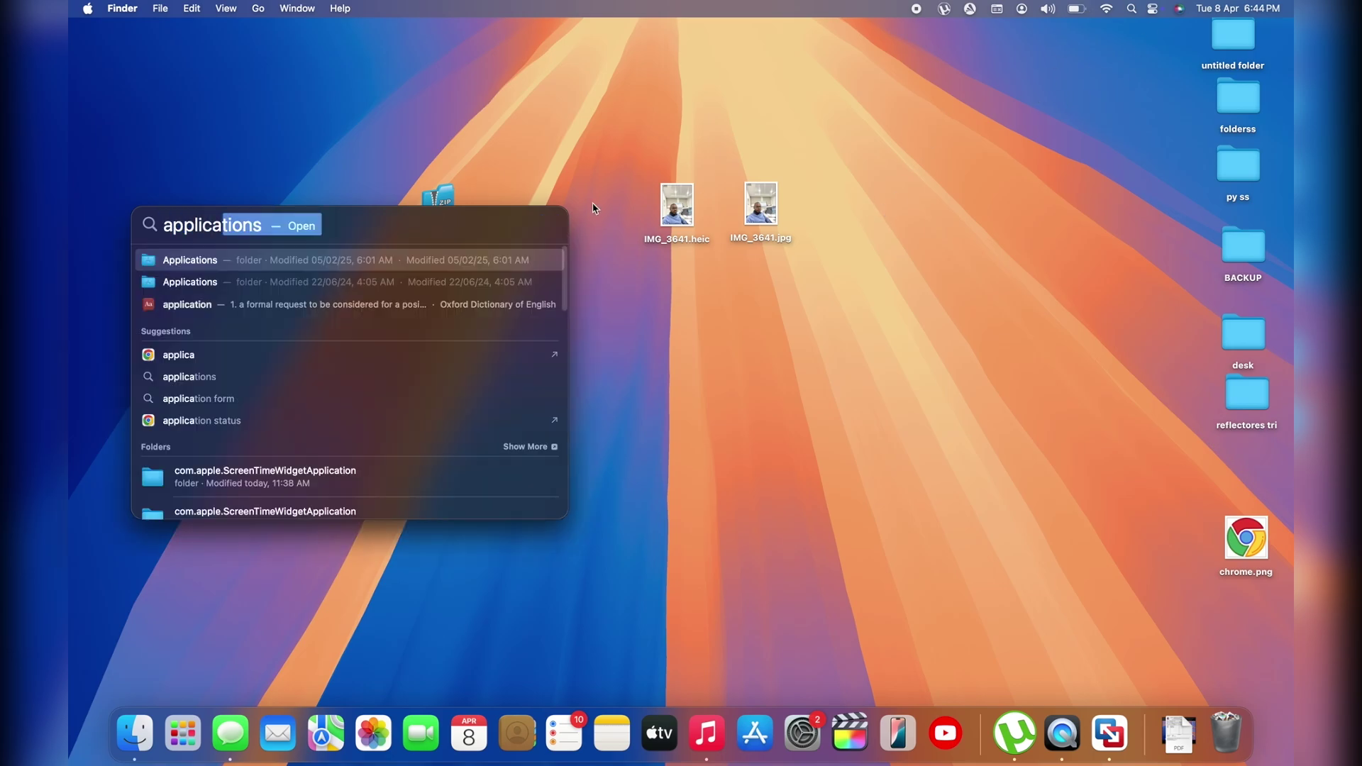
left_click(196, 266)
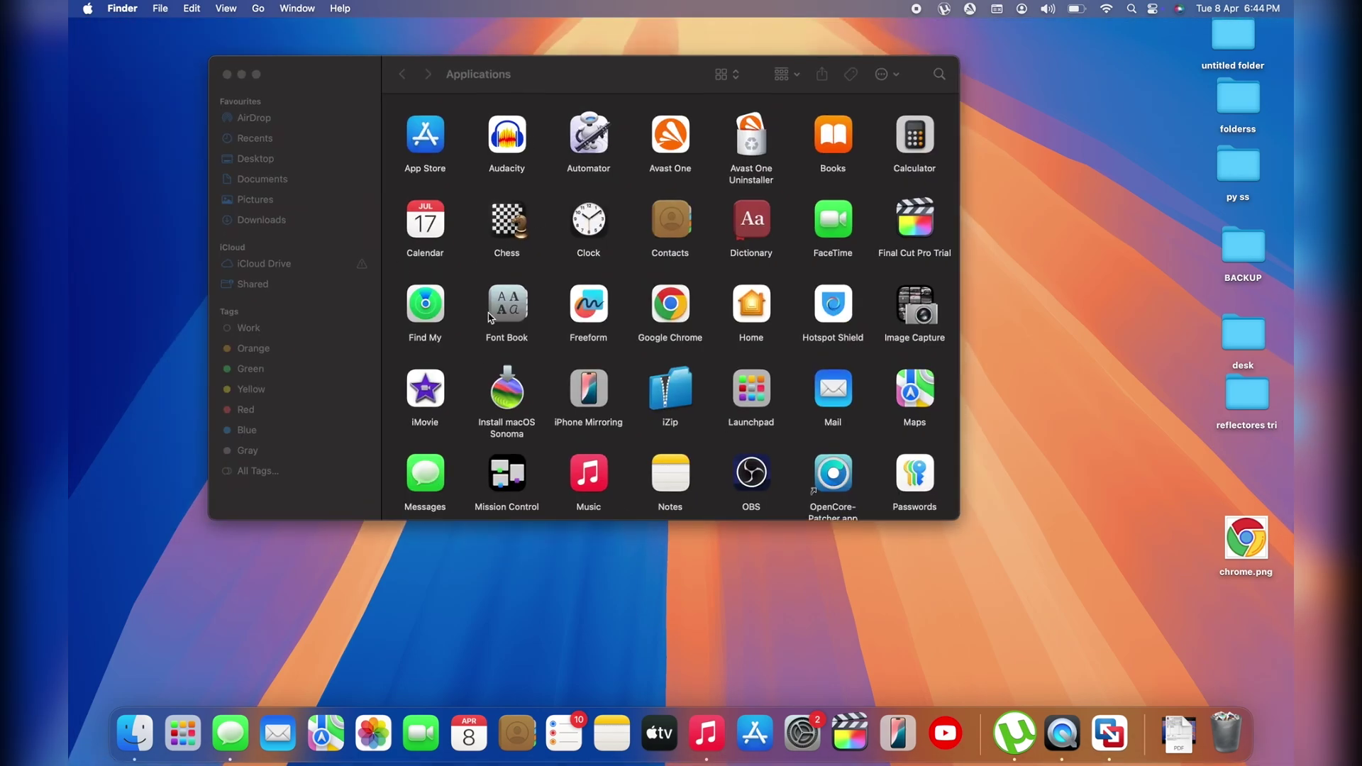
In Google Chrome's Get Info panel, drop chrome.png from the desktop onto its icon, then close the panel
right_click(679, 313)
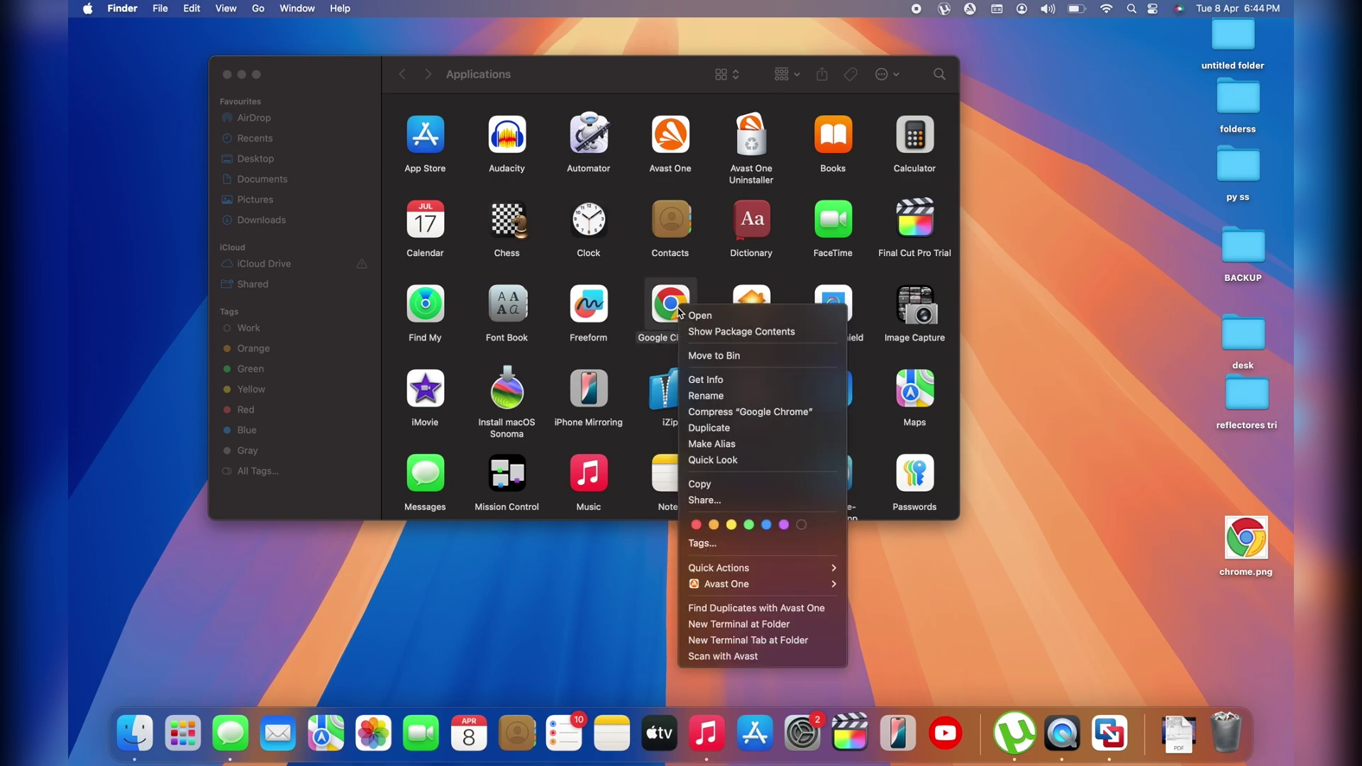
left_click(716, 381)
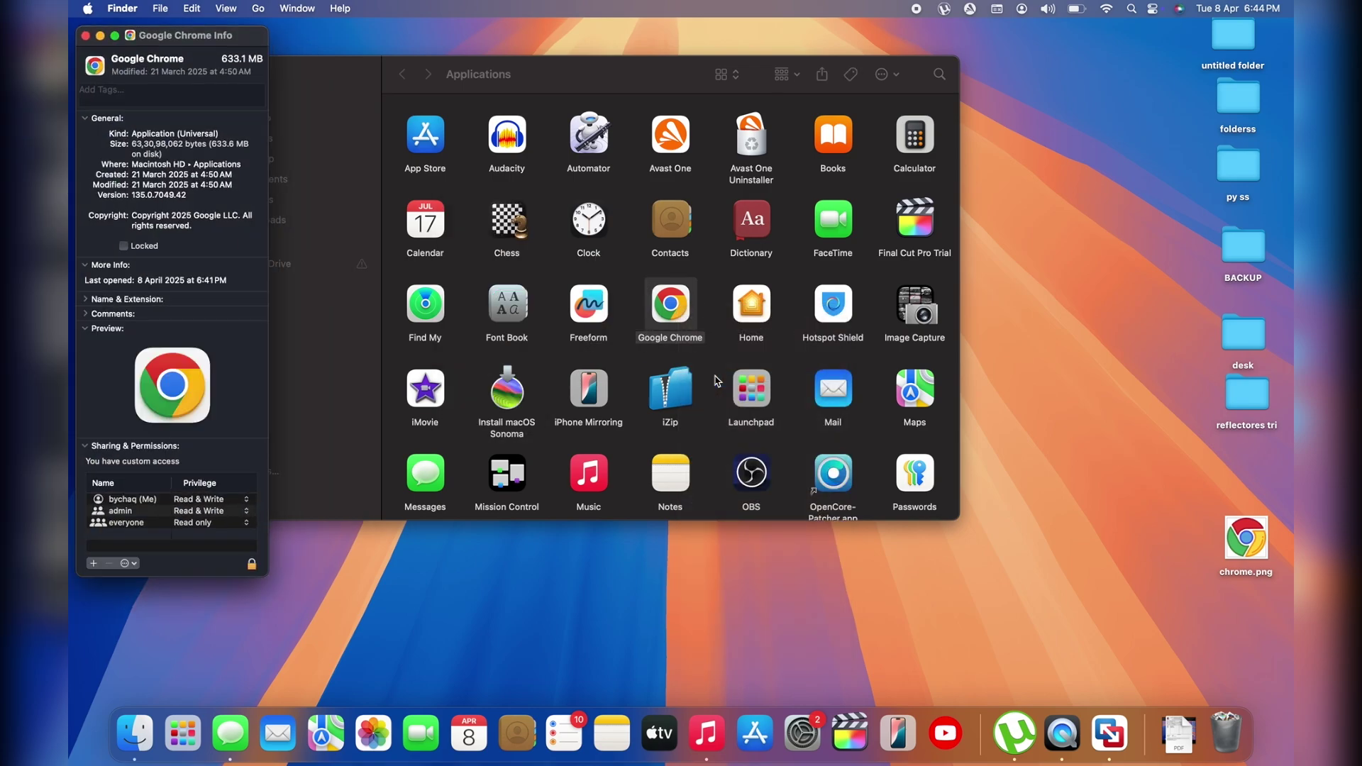
left_click(266, 85)
left_click(242, 75)
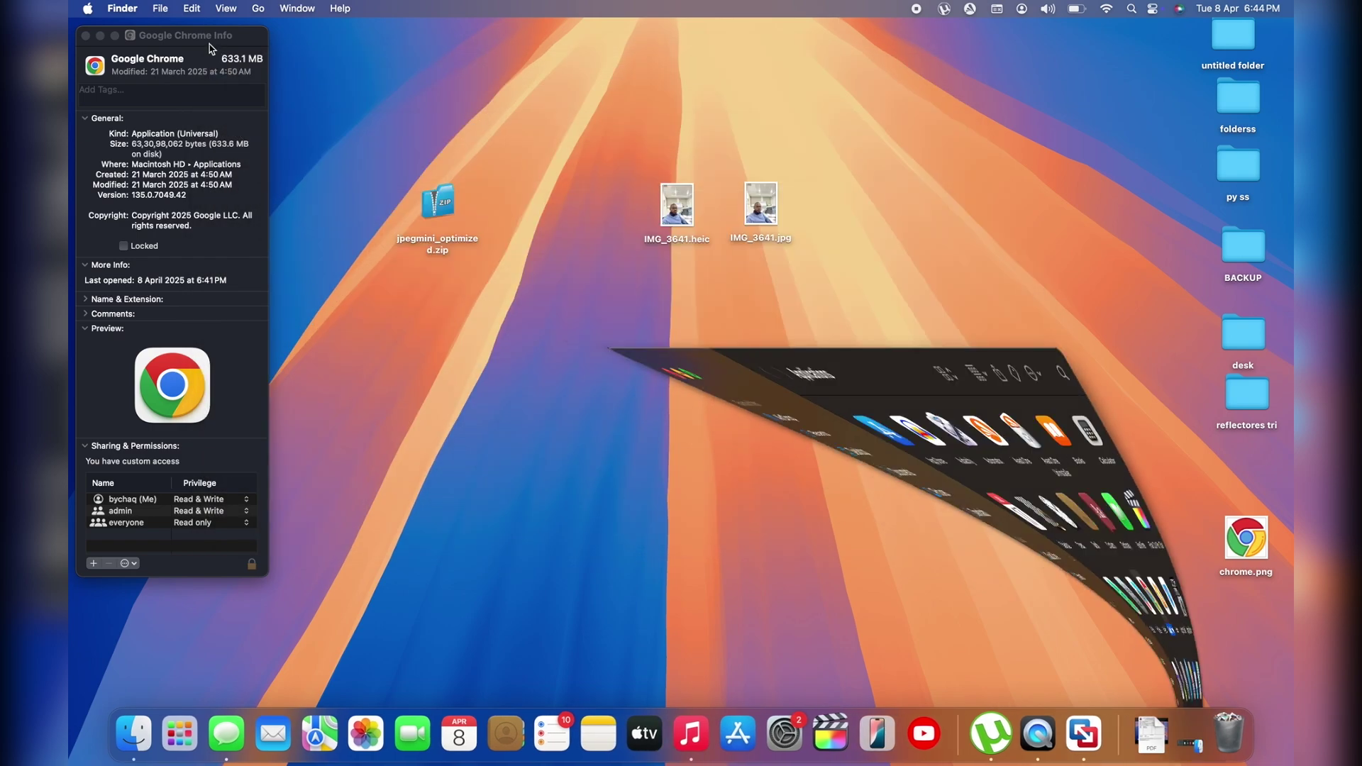
left_click_drag(205, 39, 732, 159)
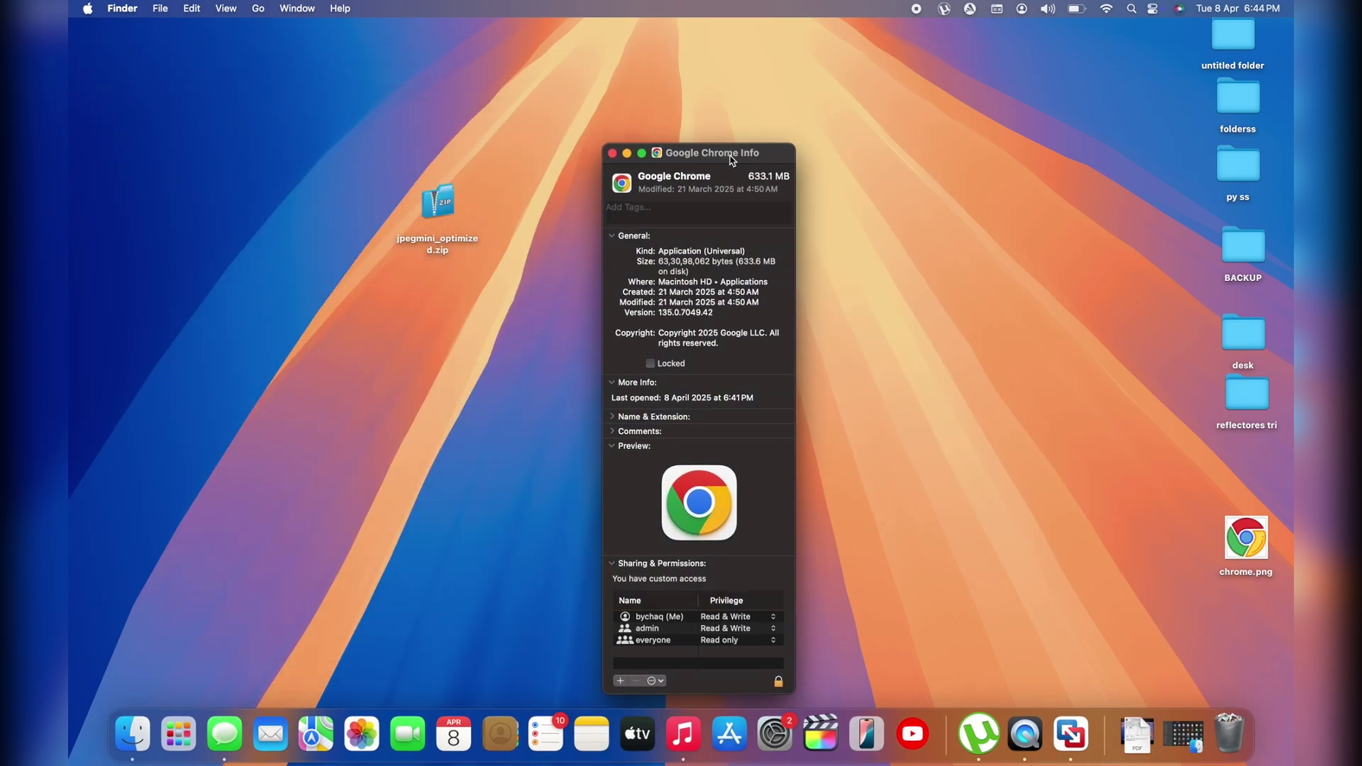
left_click_drag(1249, 542, 625, 188)
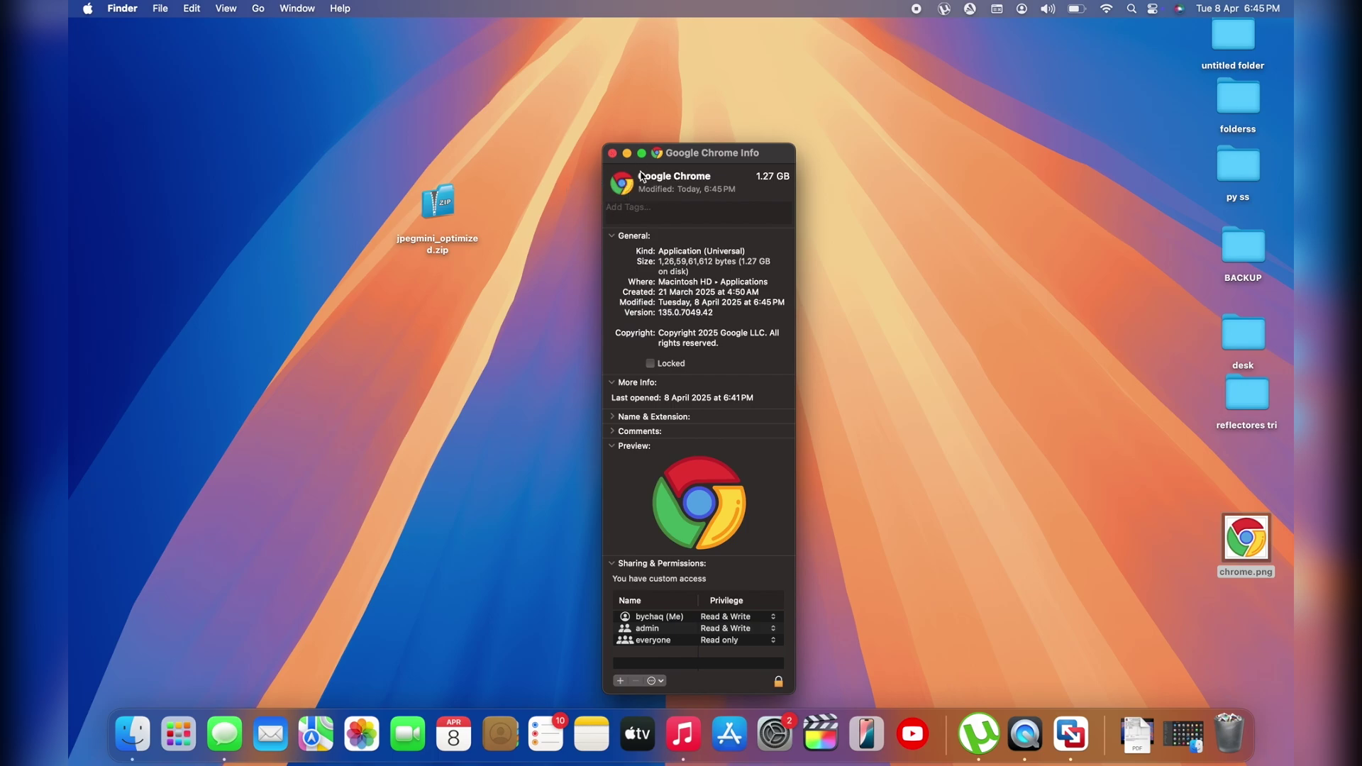
left_click(613, 155)
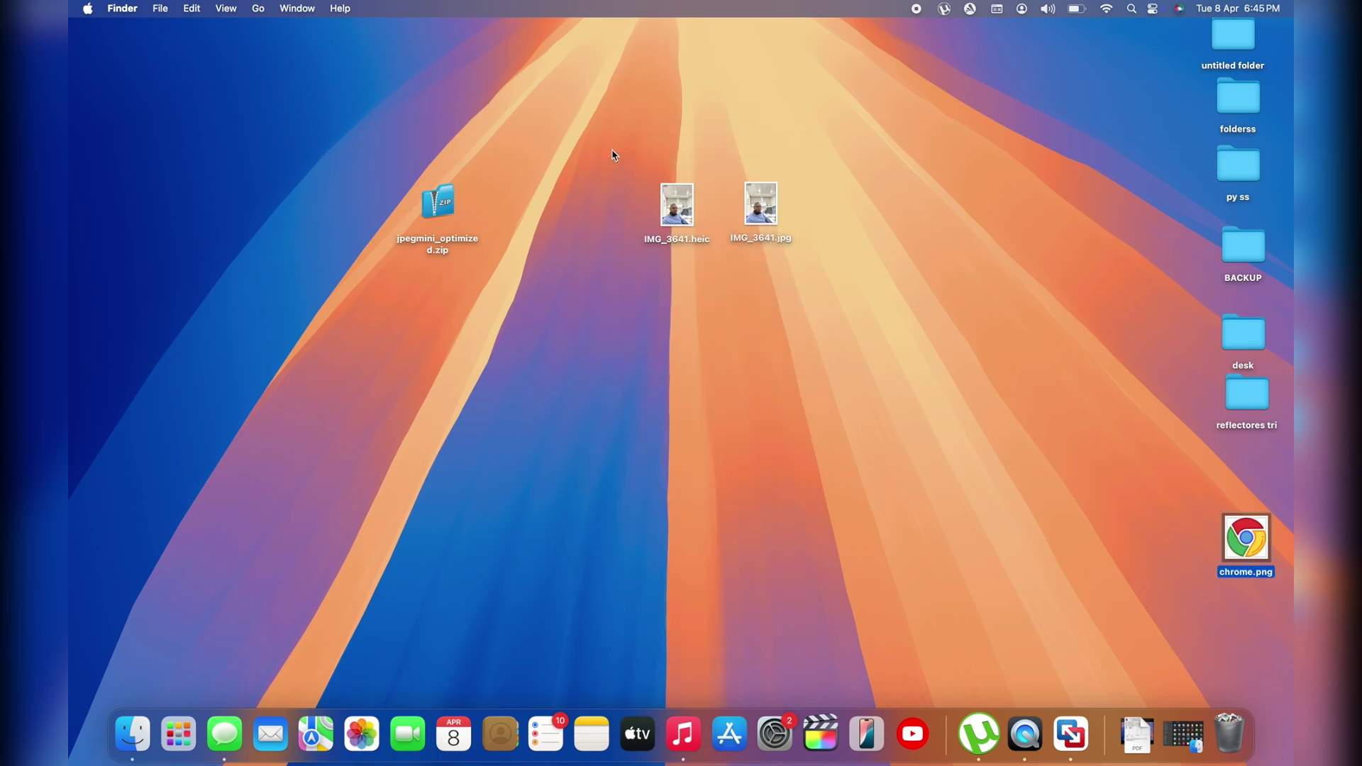
Reopen Applications via Spotlight, drag Google Chrome into the Dock, and close the folder window
left_click(1133, 8)
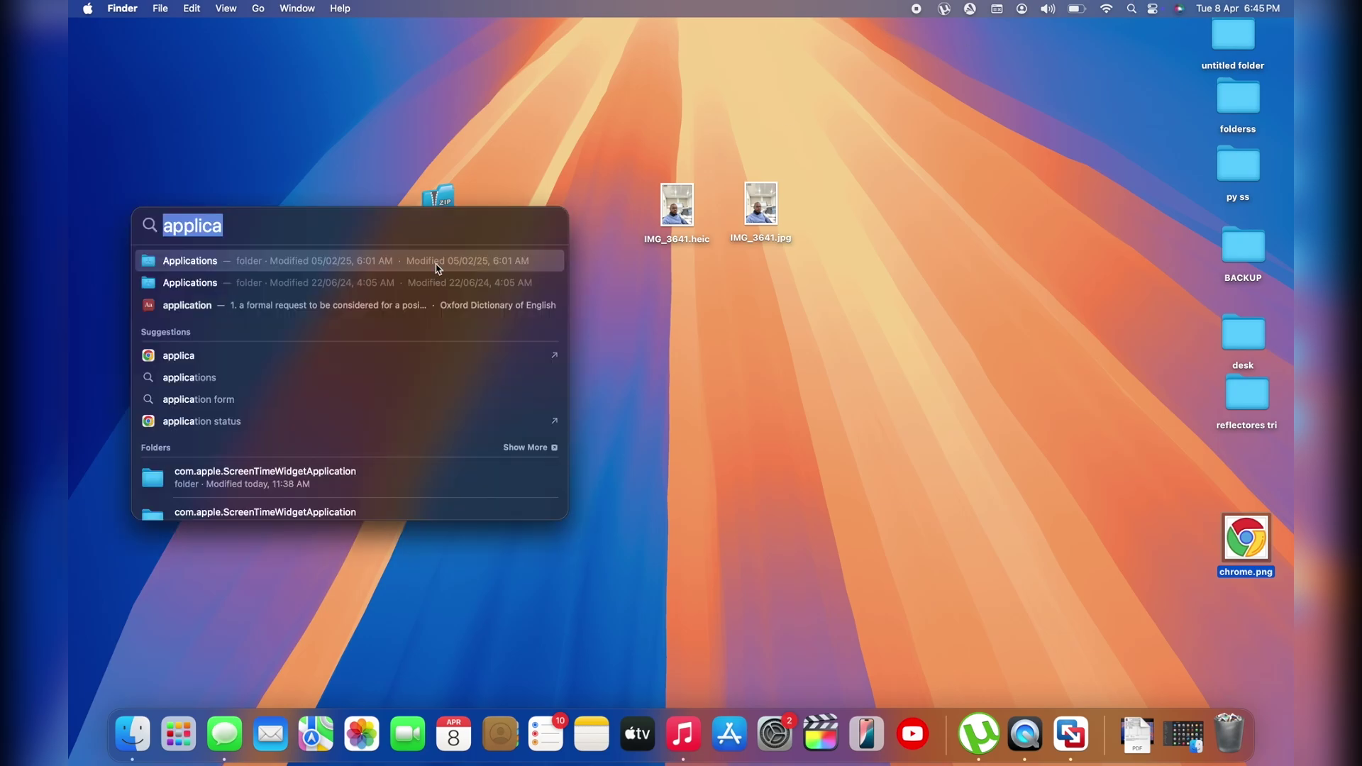
left_click(376, 263)
key("F11")
key("F11")
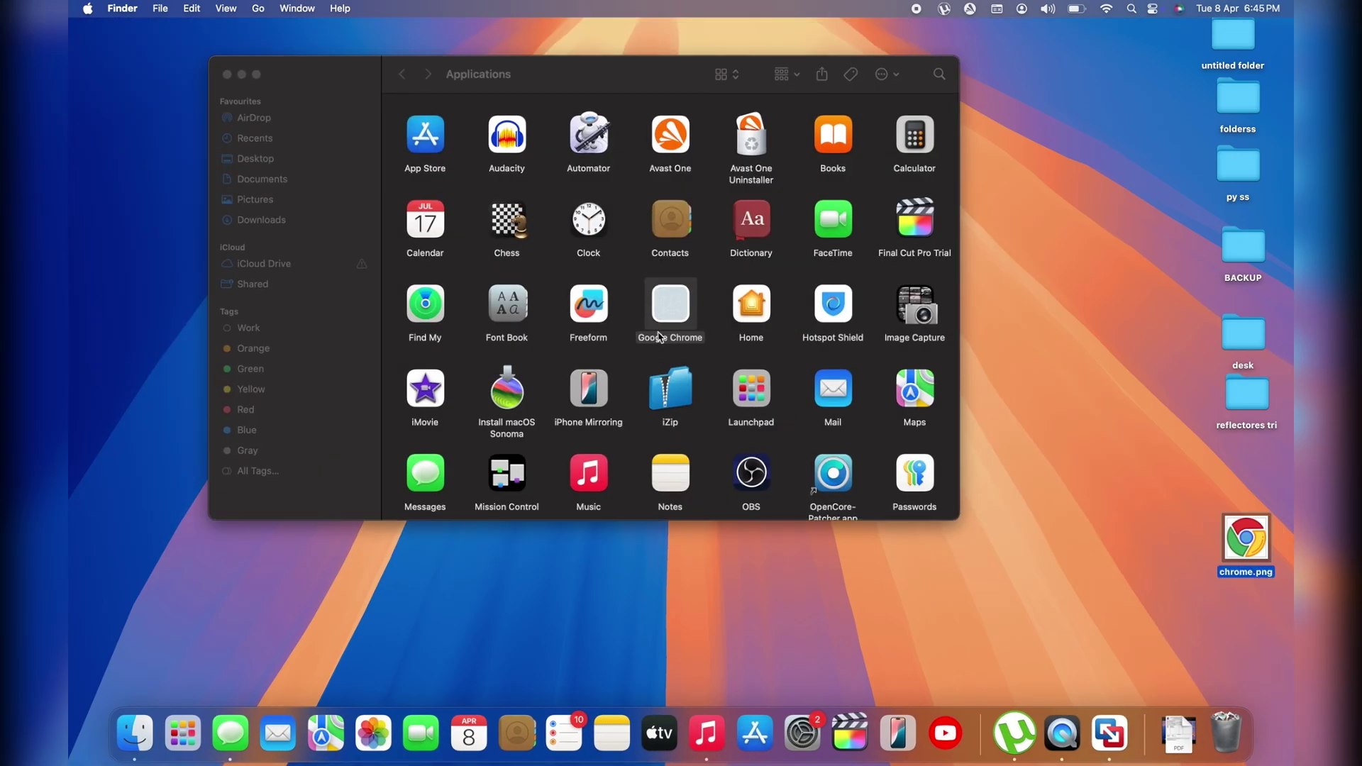
left_click(705, 298)
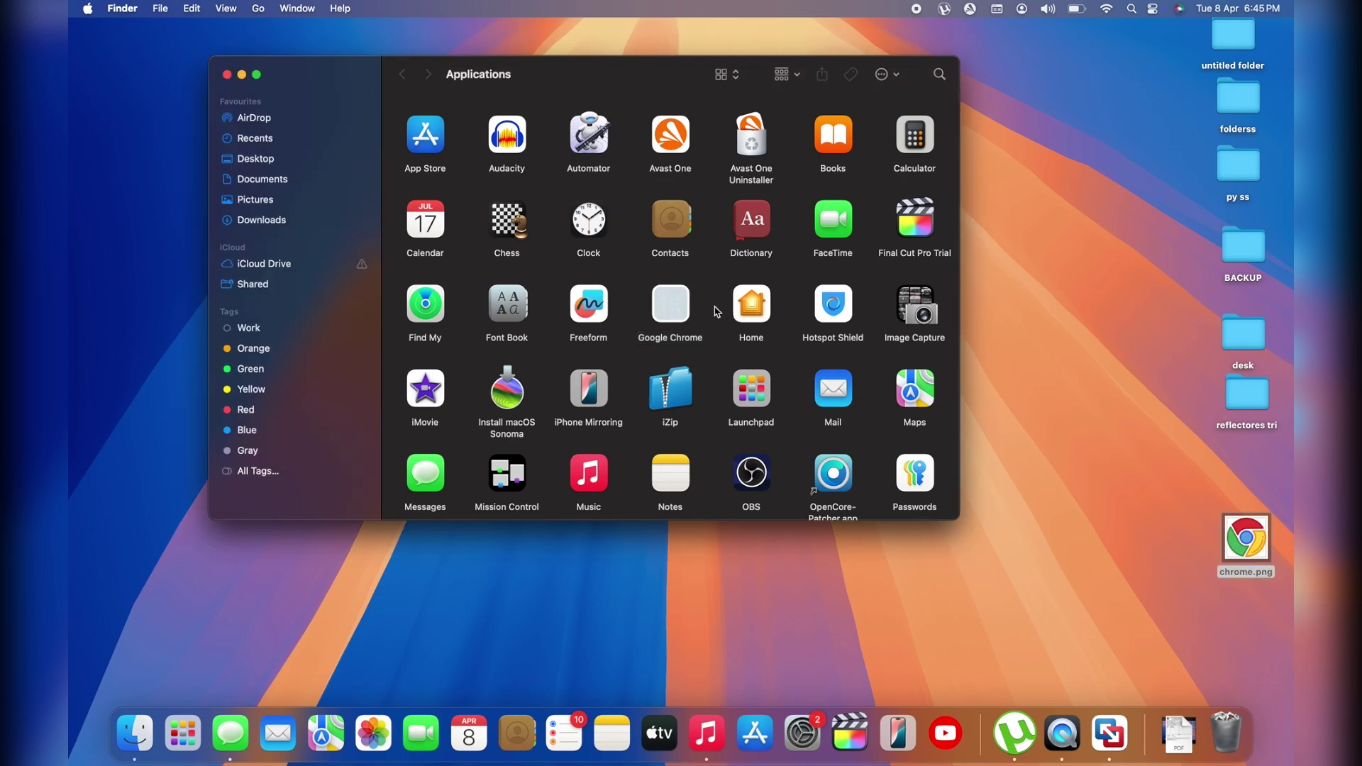
left_click_drag(674, 313, 218, 742)
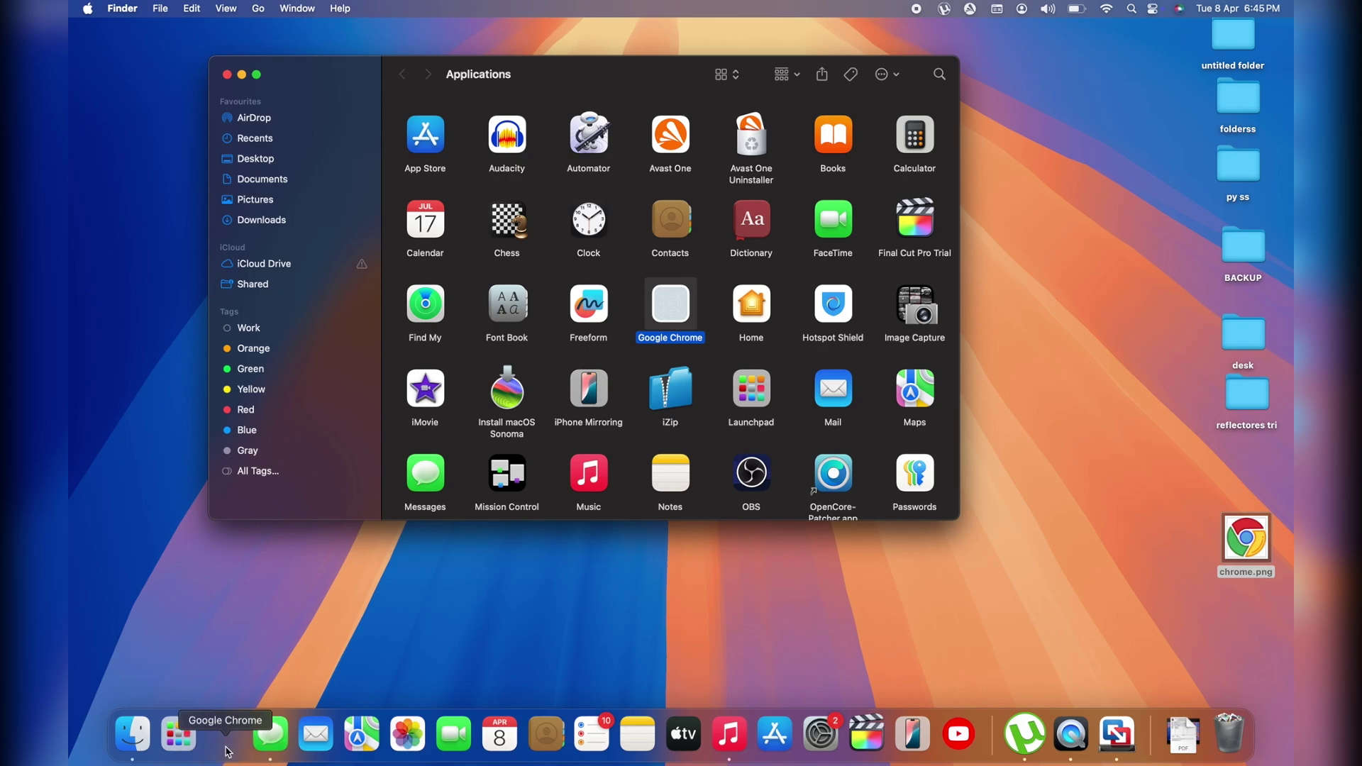
left_click(227, 74)
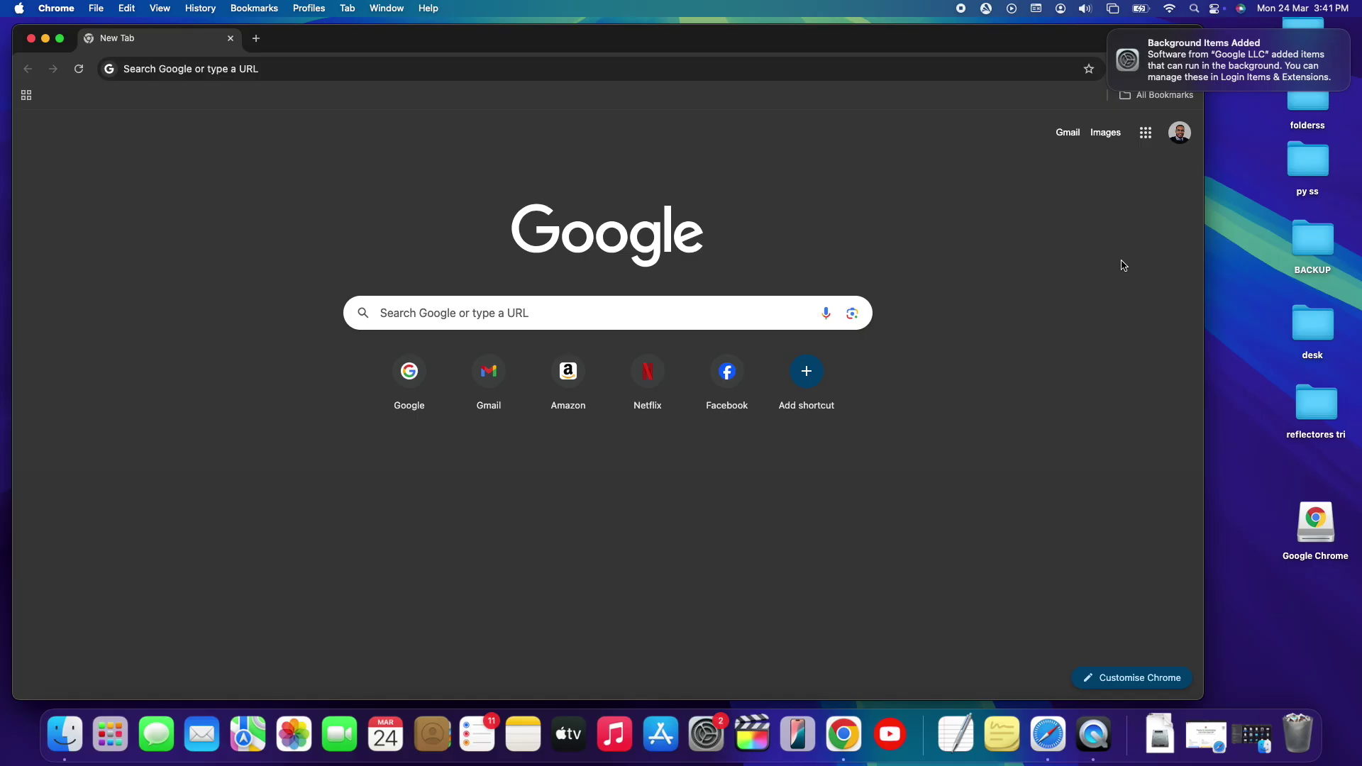
Close the 'Background Items Added' notification over Chrome's New Tab page
left_click(1111, 36)
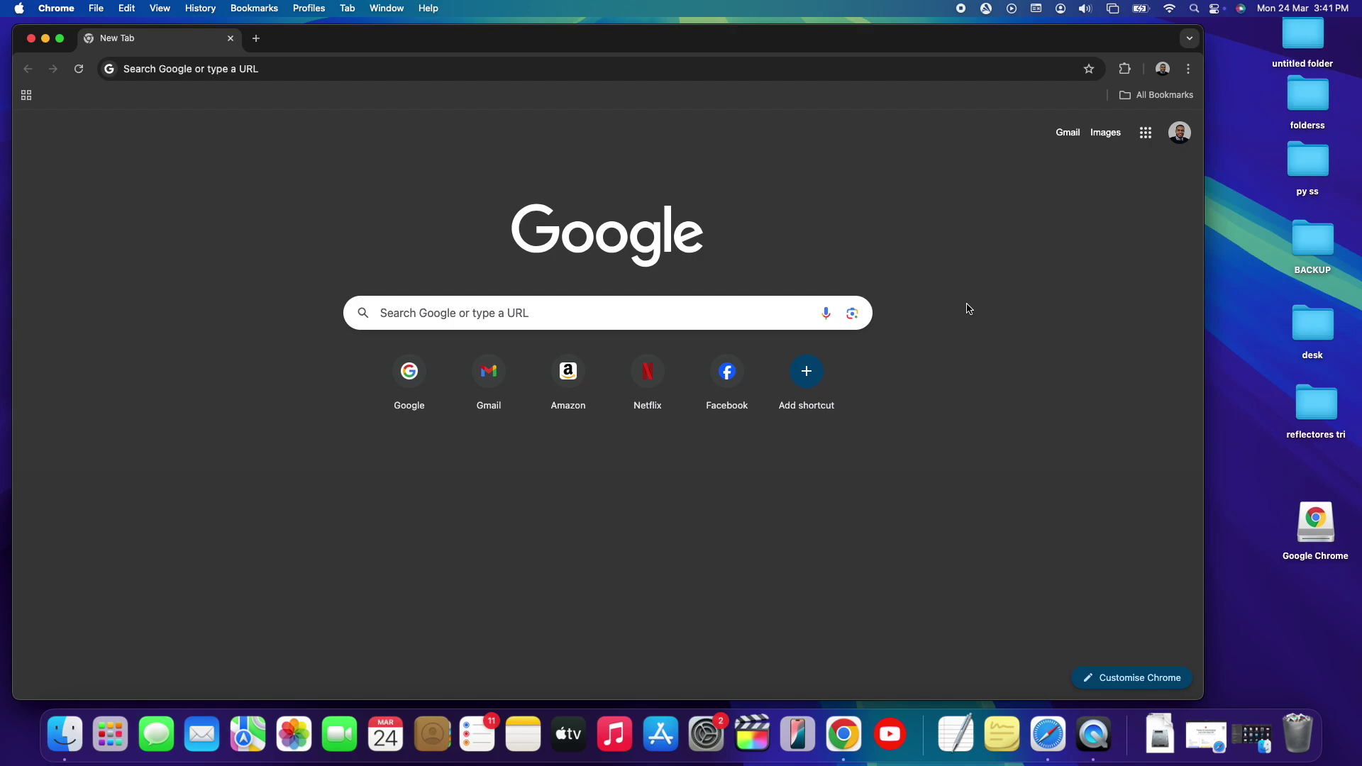